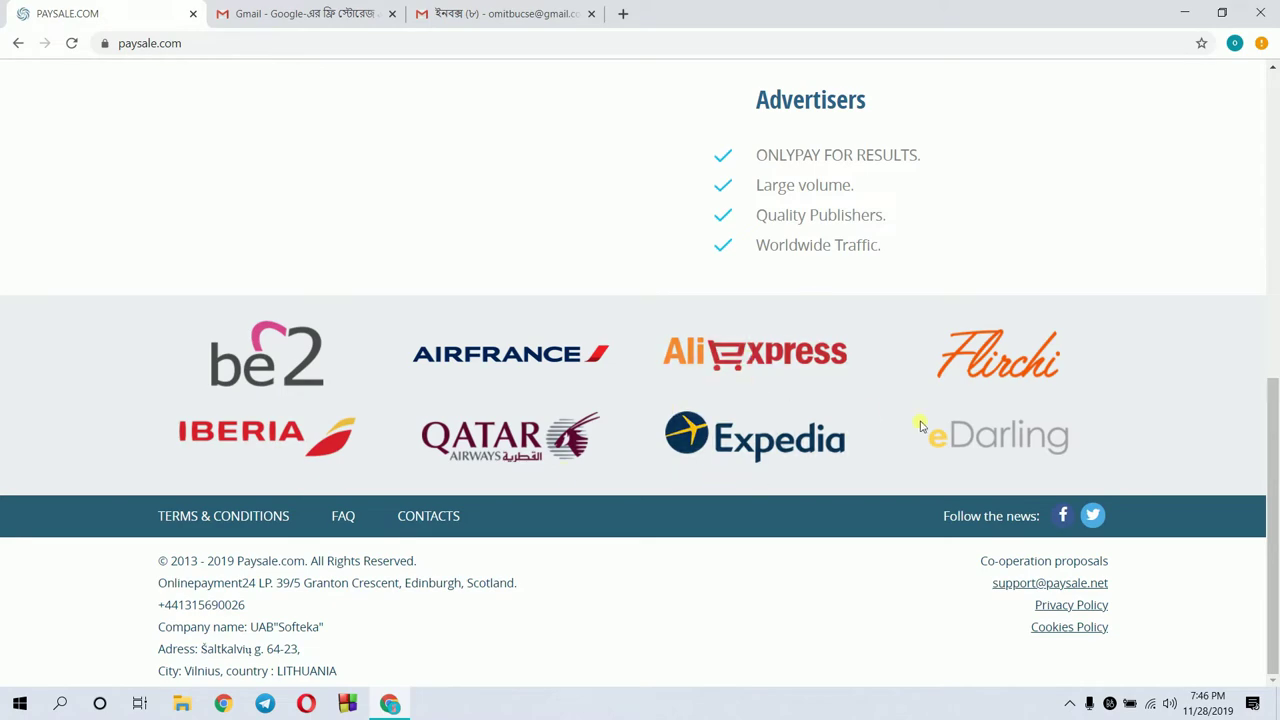
# Scroll back to the top of the Paysale homepage and open the Register form
pyautogui.moveTo(1276, 518); pyautogui.dragTo(1276, 200)
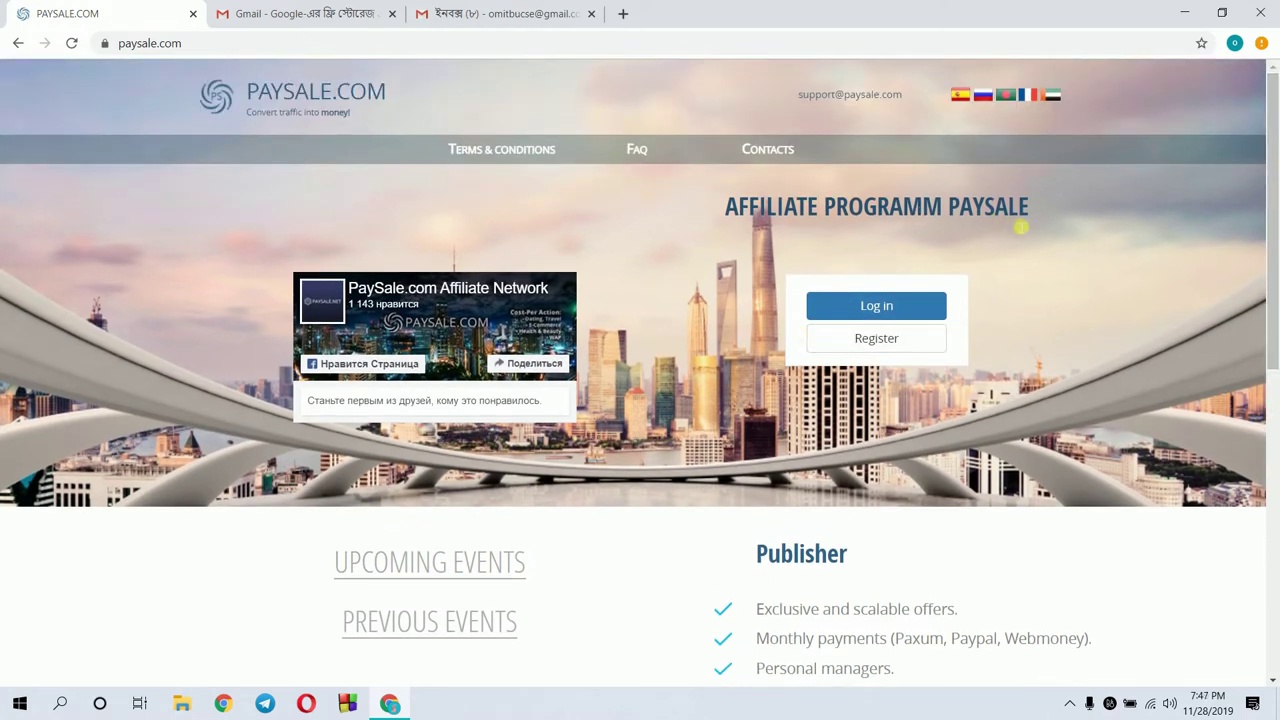
pyautogui.click(878, 342)
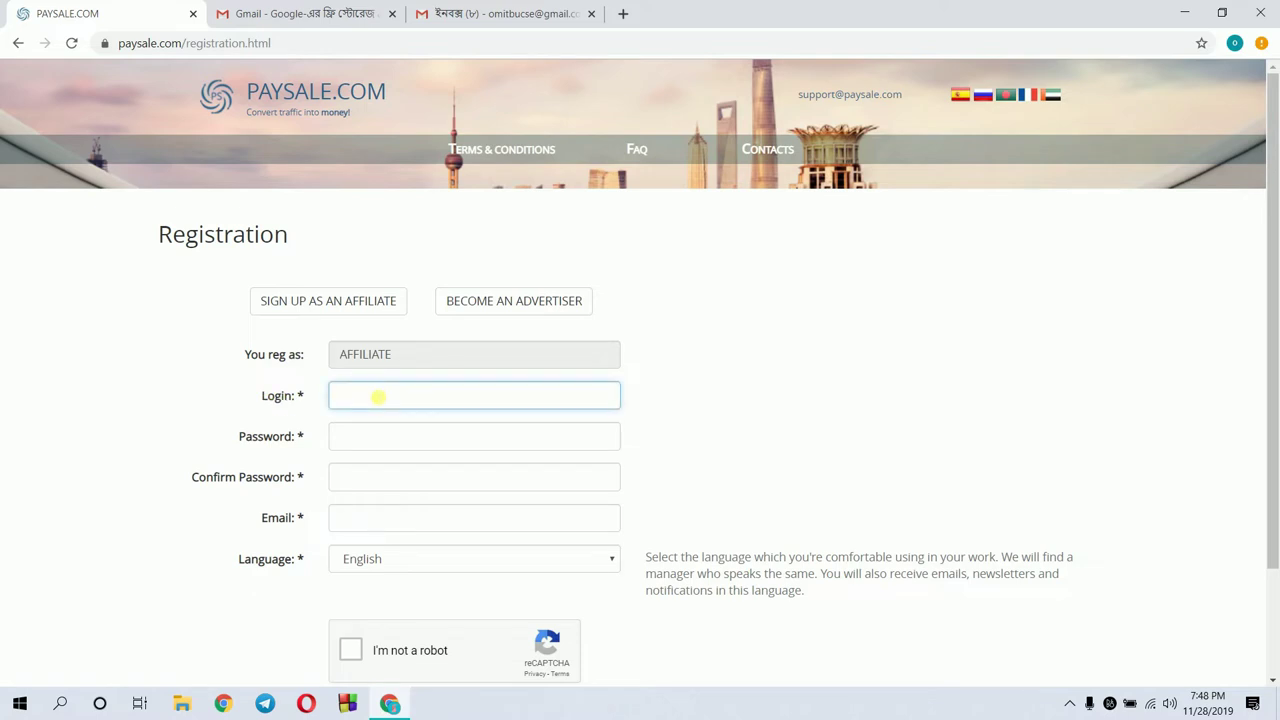
# Enter a login and the account password in both password fields, then go to Gmail for the email
pyautogui.write('thohidcpa21221')
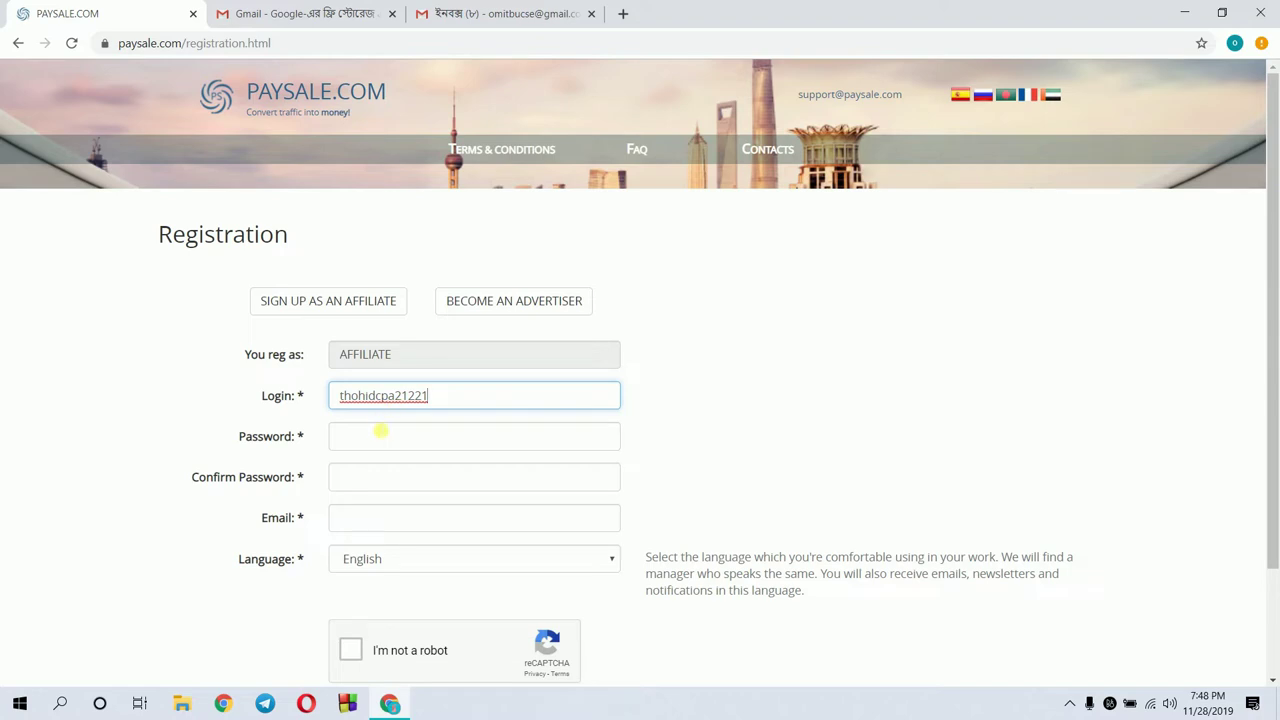
pyautogui.click(378, 437)
pyautogui.write('•••••••')
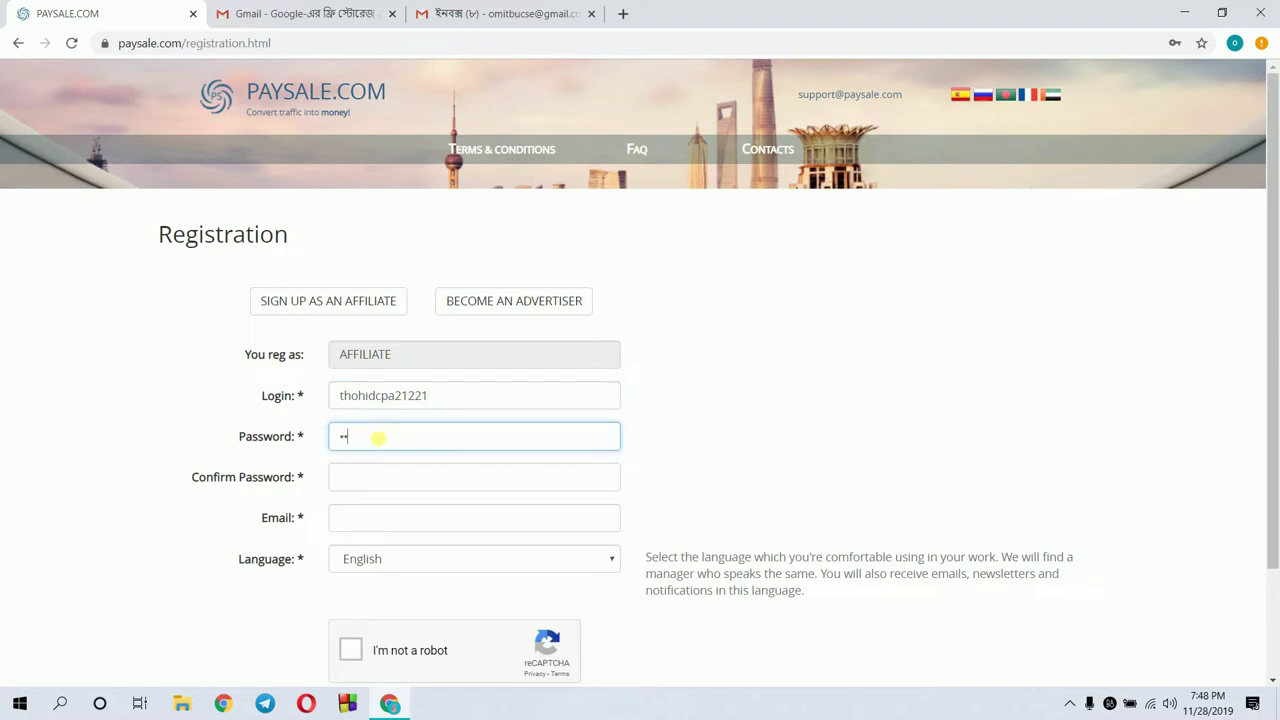
pyautogui.write('••')
pyautogui.click(376, 488)
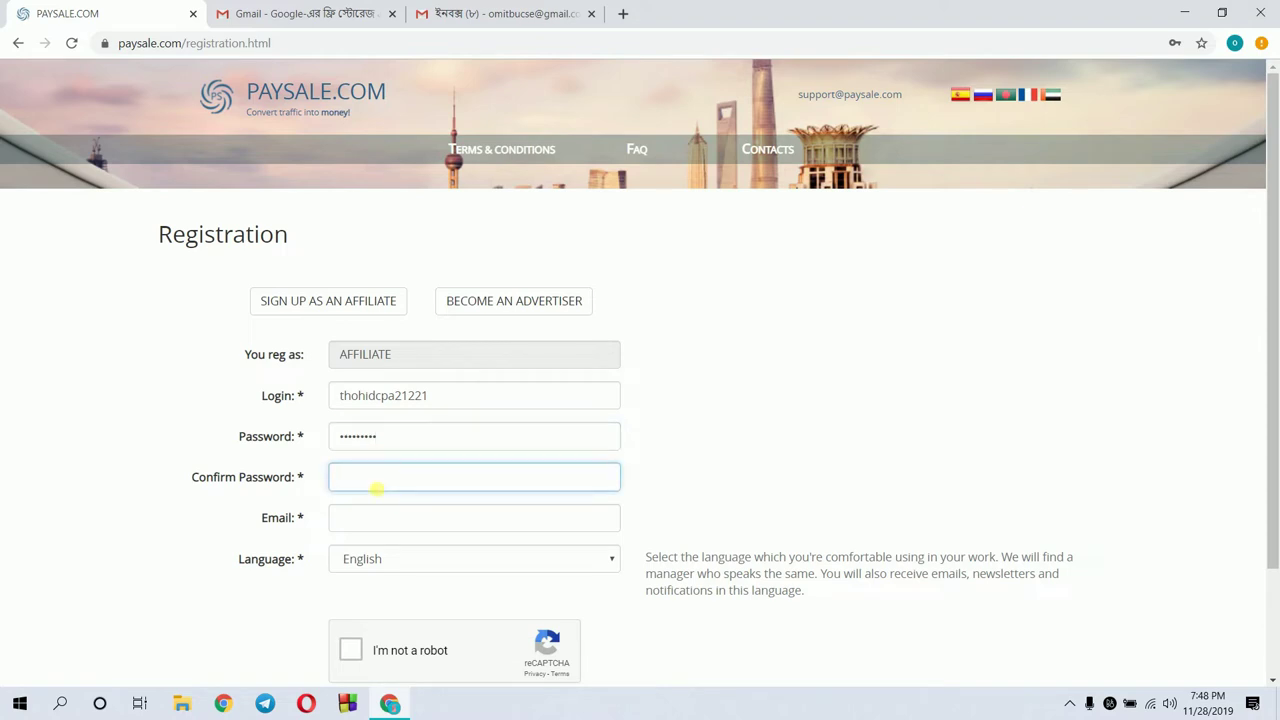
pyautogui.write('•••••••••••••')
pyautogui.click(378, 517)
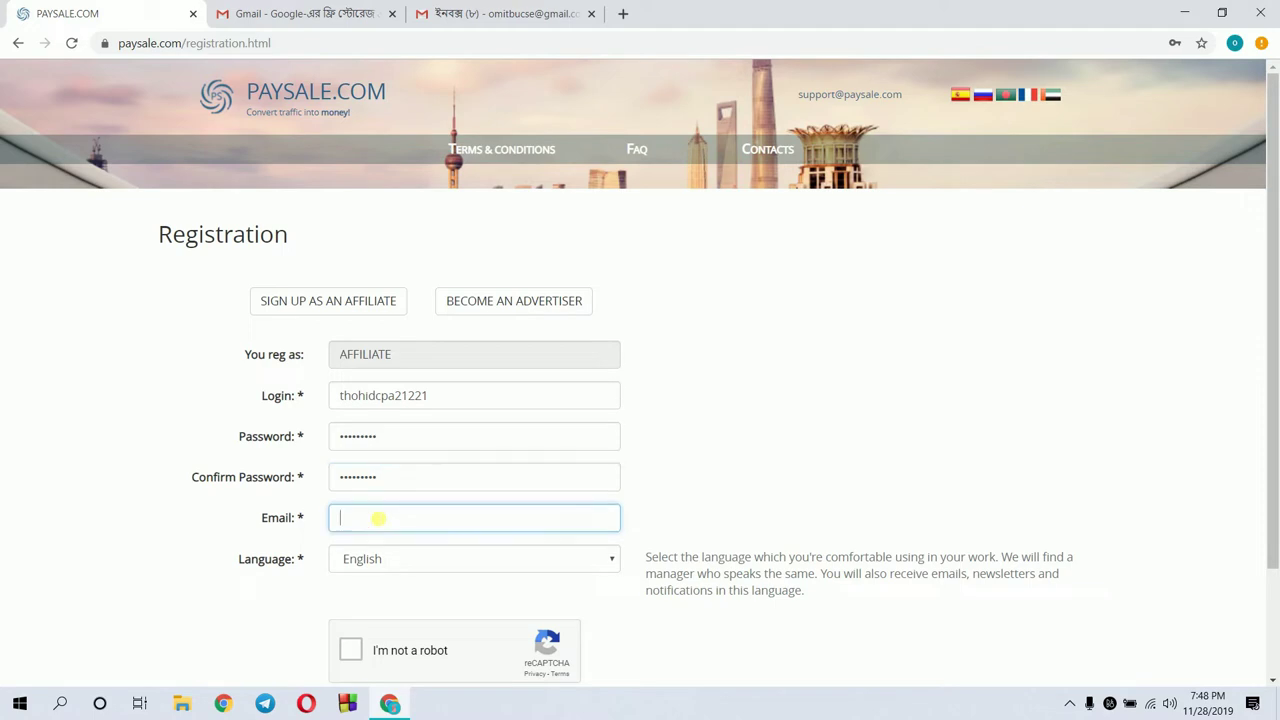
pyautogui.click(531, 13)
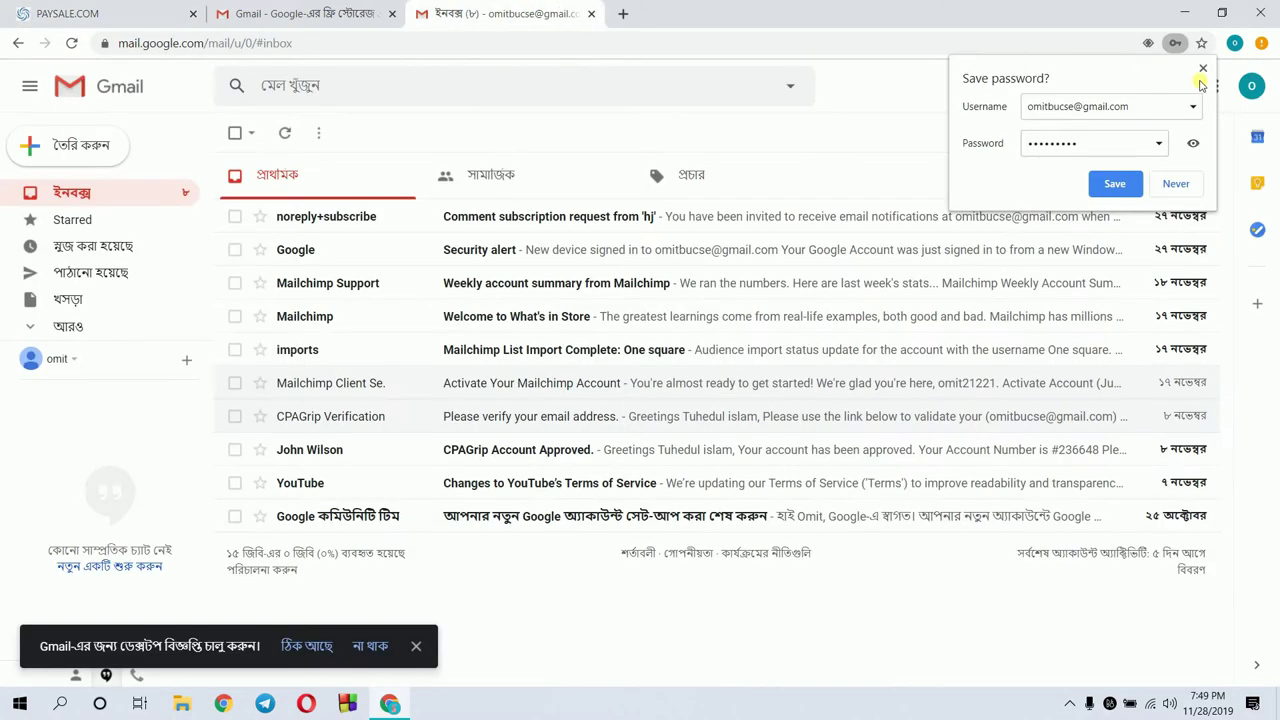
pyautogui.click(1203, 68)
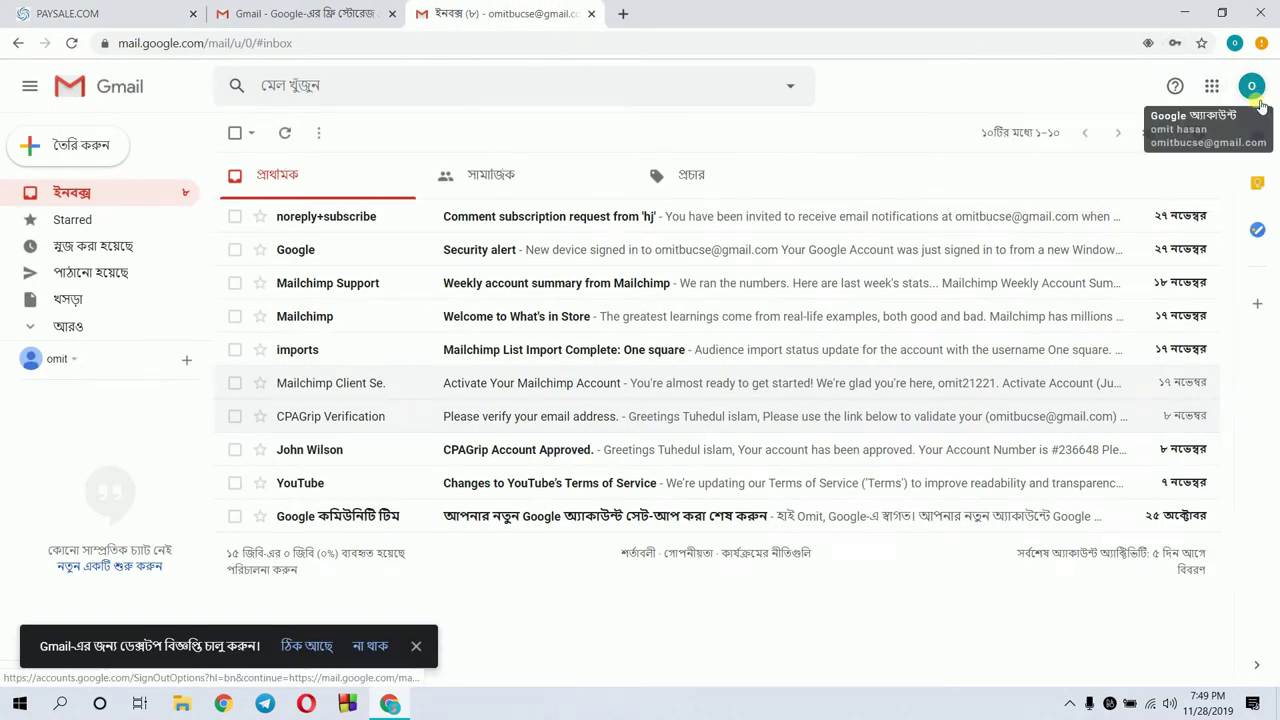
pyautogui.click(1256, 92)
pyautogui.moveTo(1184, 234); pyautogui.dragTo(1064, 236)
pyautogui.hotkey('ctrl', 'c')
pyautogui.press('Escape')
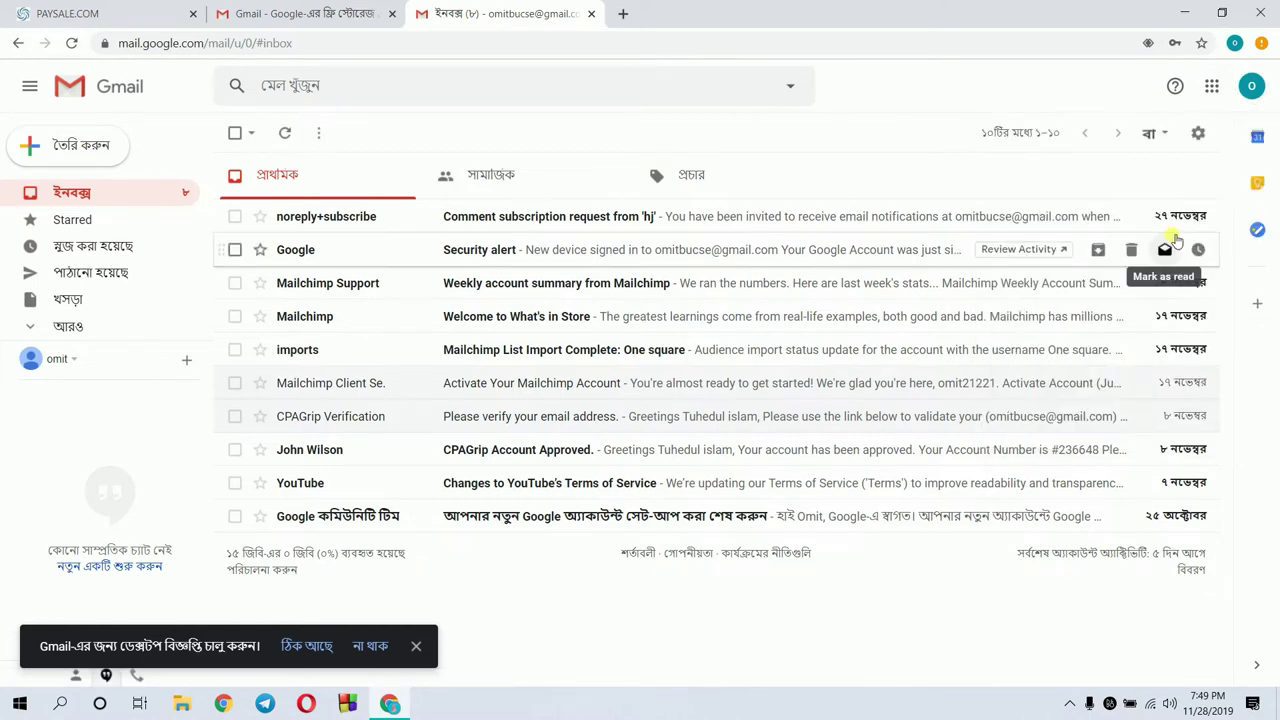
pyautogui.click(1251, 86)
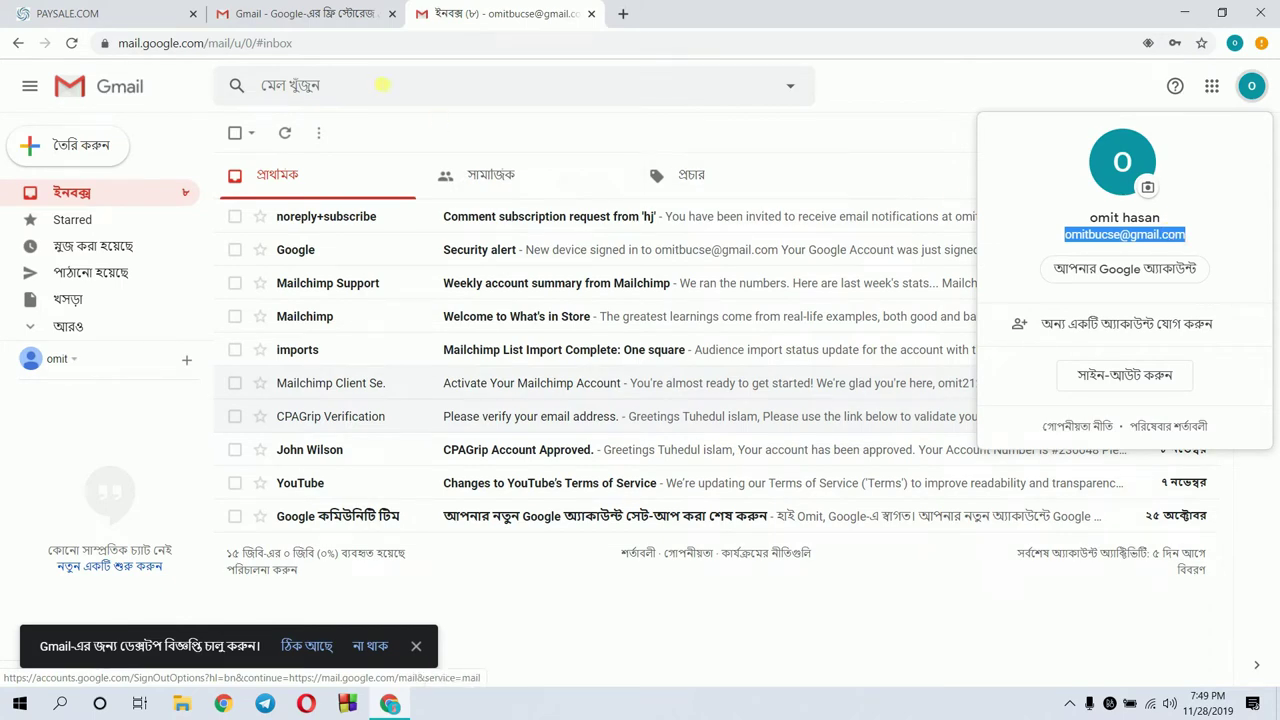
pyautogui.click(250, 12)
pyautogui.click(143, 6)
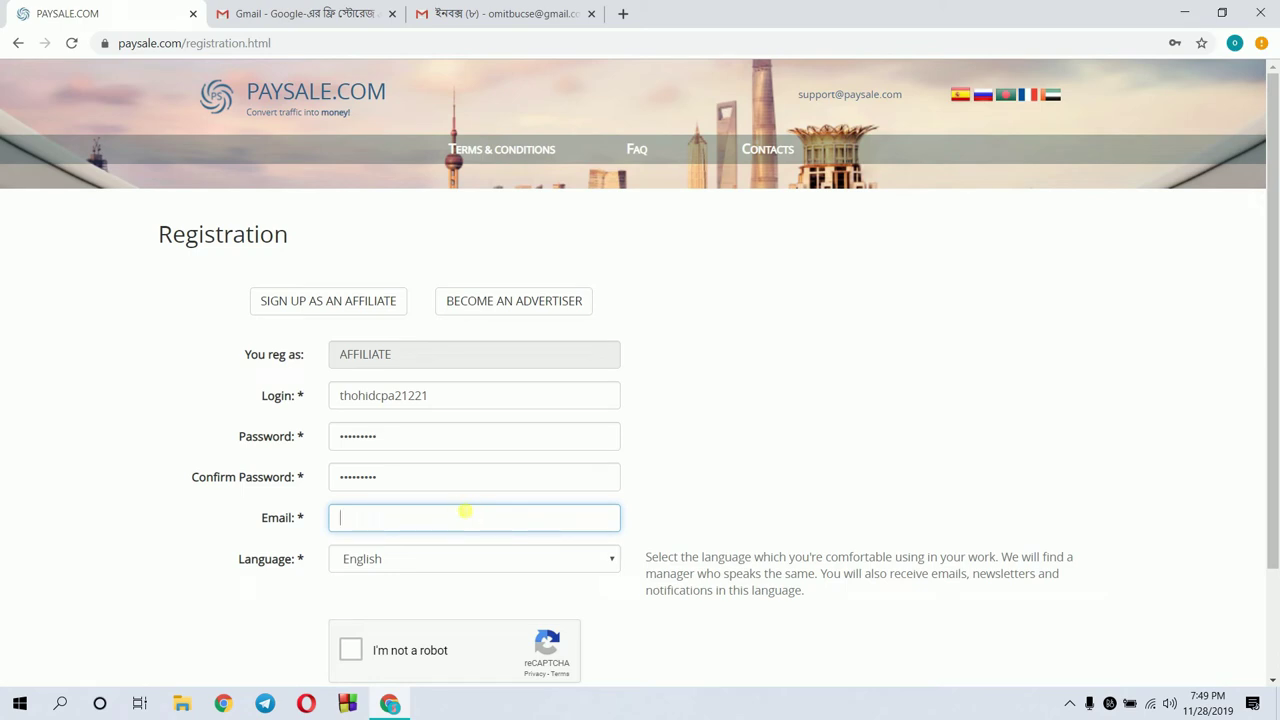
# Paste the email address and solve the reCAPTCHA bicycles image challenge
pyautogui.hotkey('ctrl', 'v')
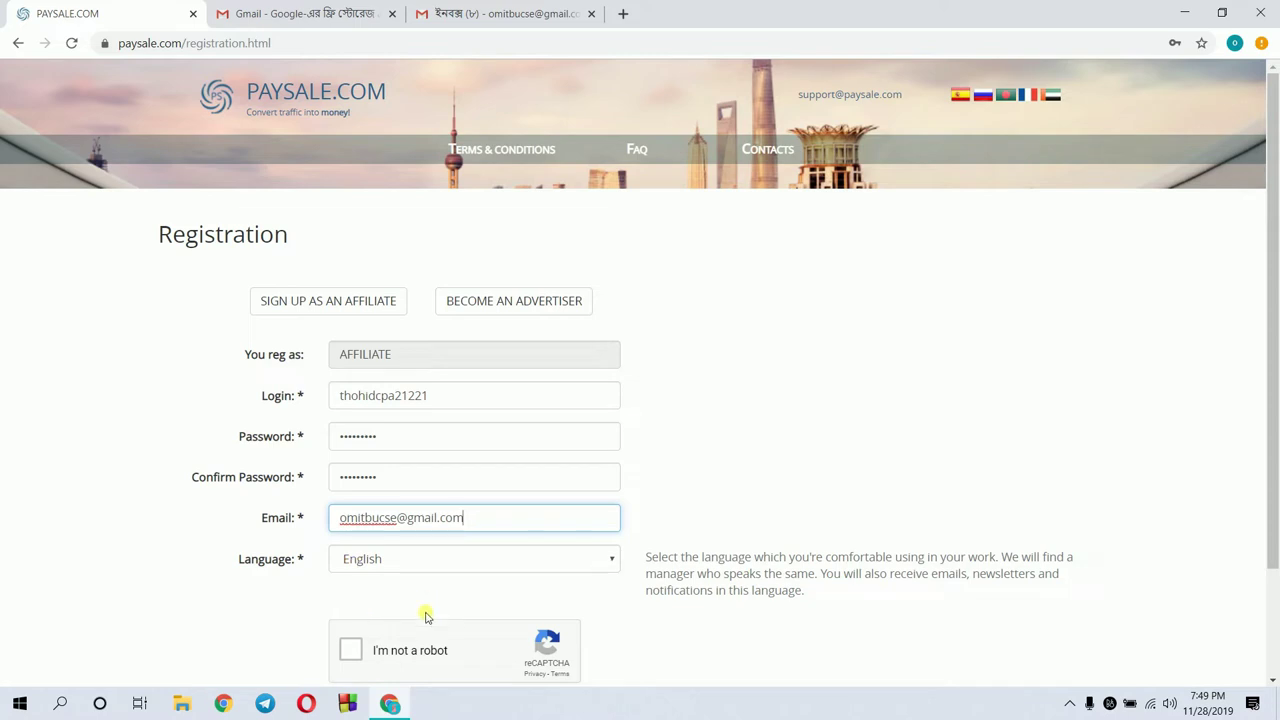
pyautogui.click(350, 652)
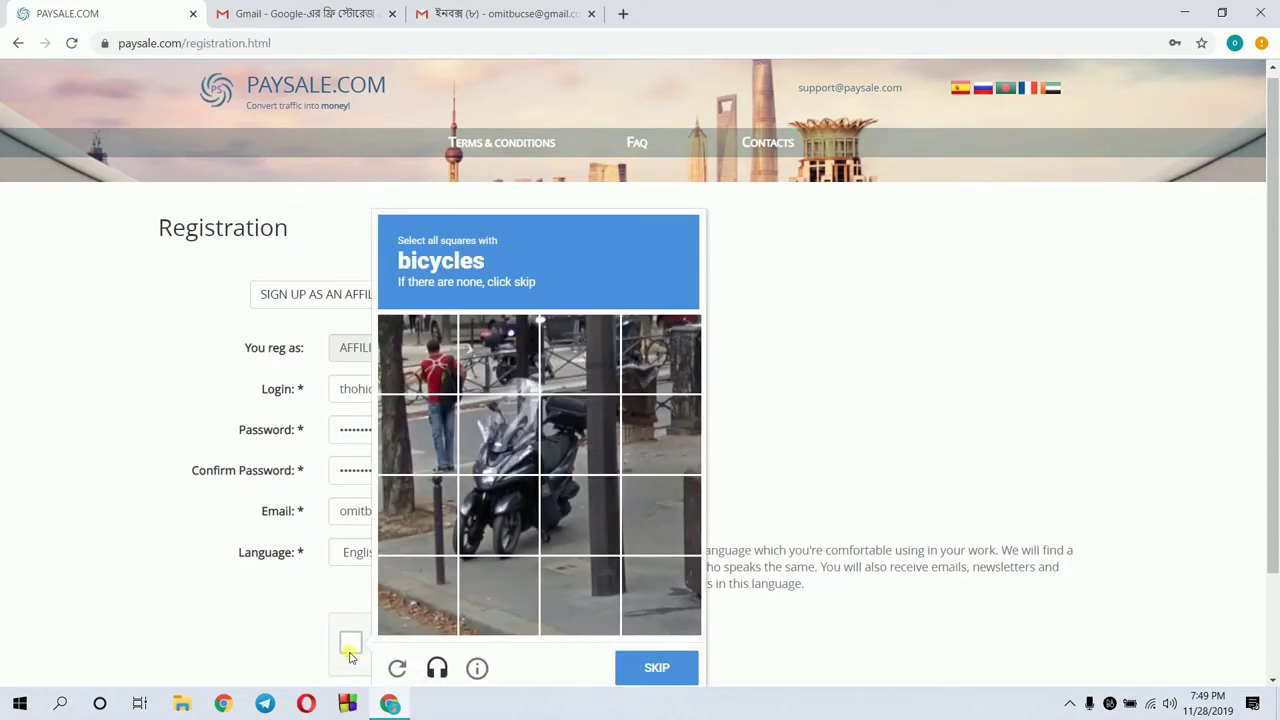
pyautogui.click(505, 447)
pyautogui.click(495, 520)
pyautogui.click(584, 510)
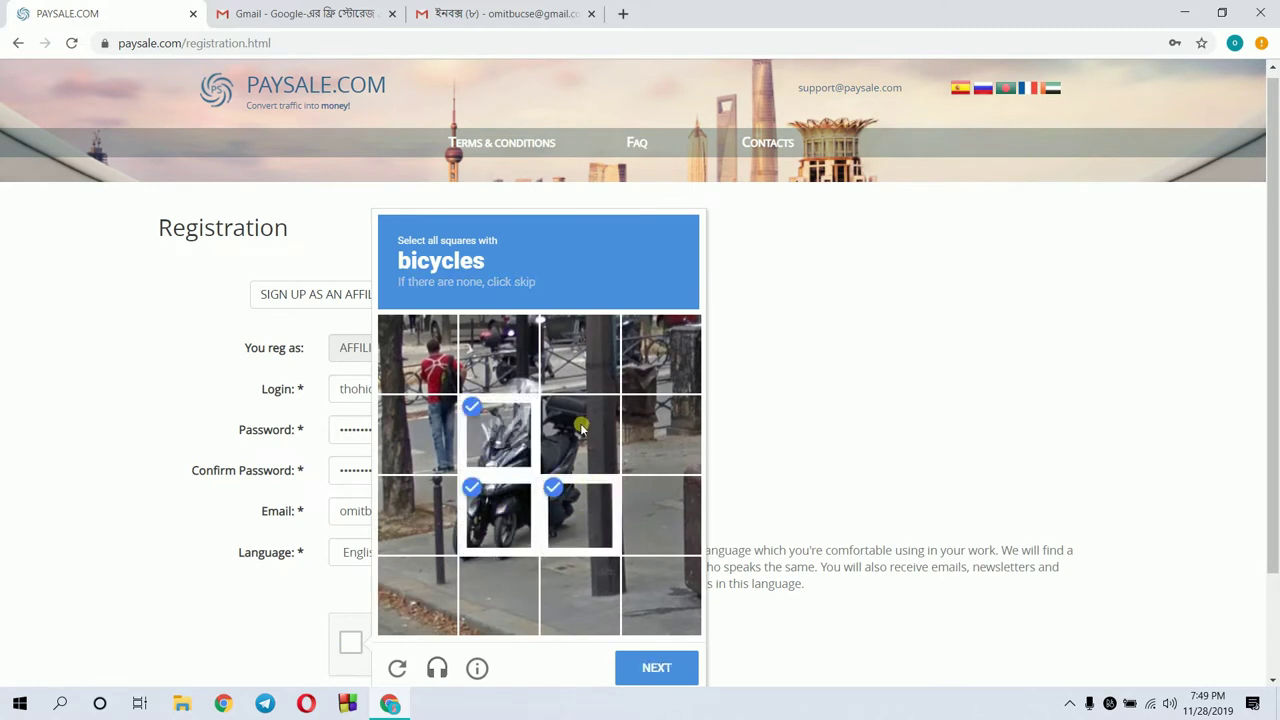
pyautogui.doubleClick(577, 438)
pyautogui.click(574, 447)
pyautogui.click(643, 674)
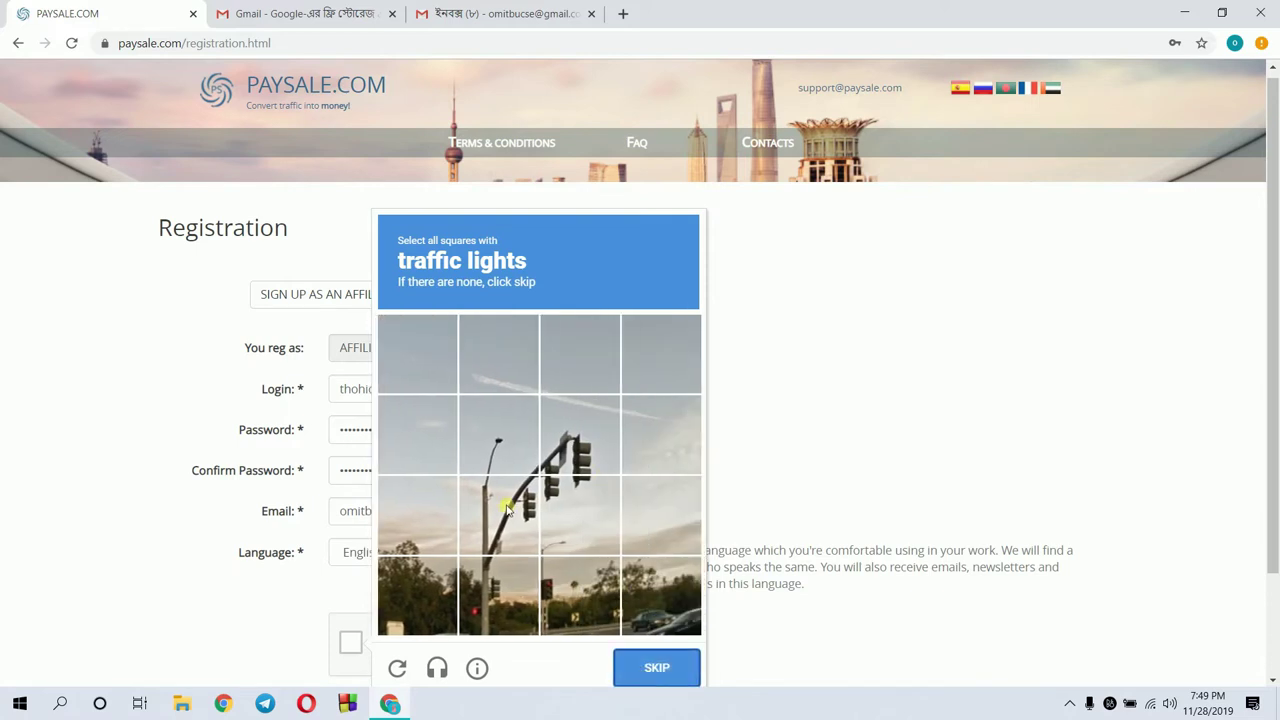
# Select the traffic-light squares and verify the reCAPTCHA
pyautogui.click(580, 515)
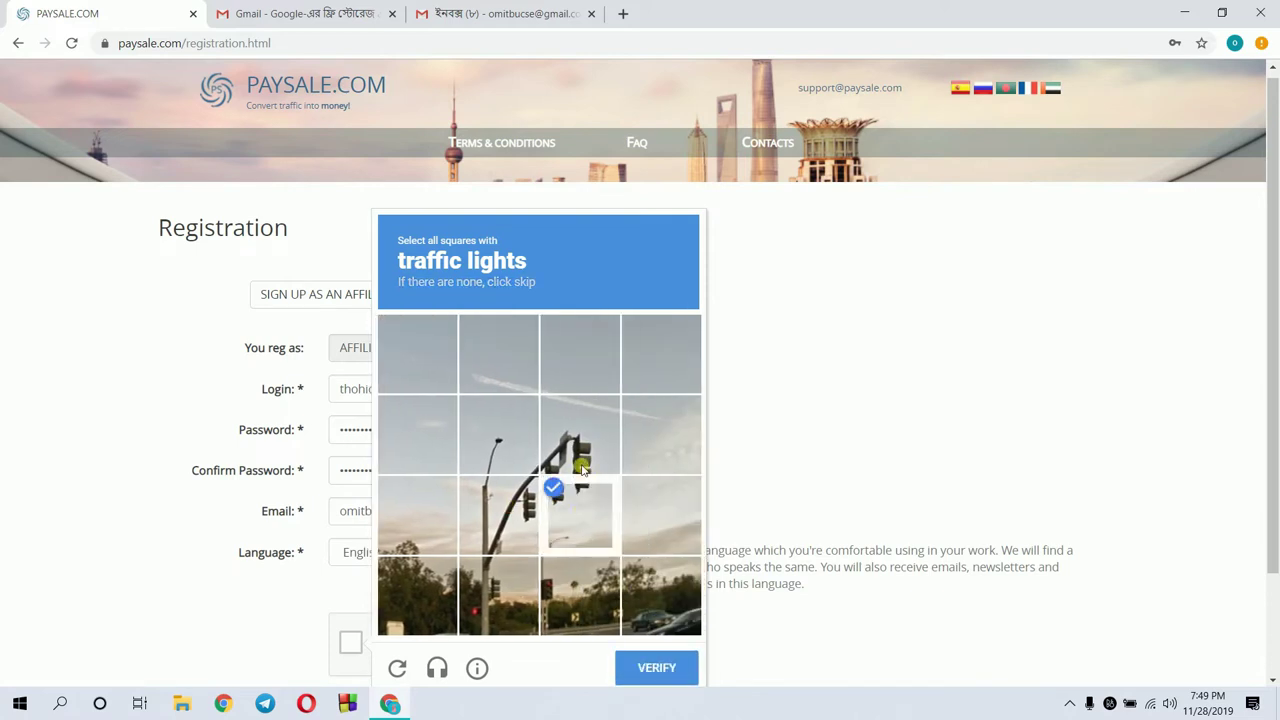
pyautogui.click(580, 466)
pyautogui.click(524, 510)
pyautogui.click(653, 673)
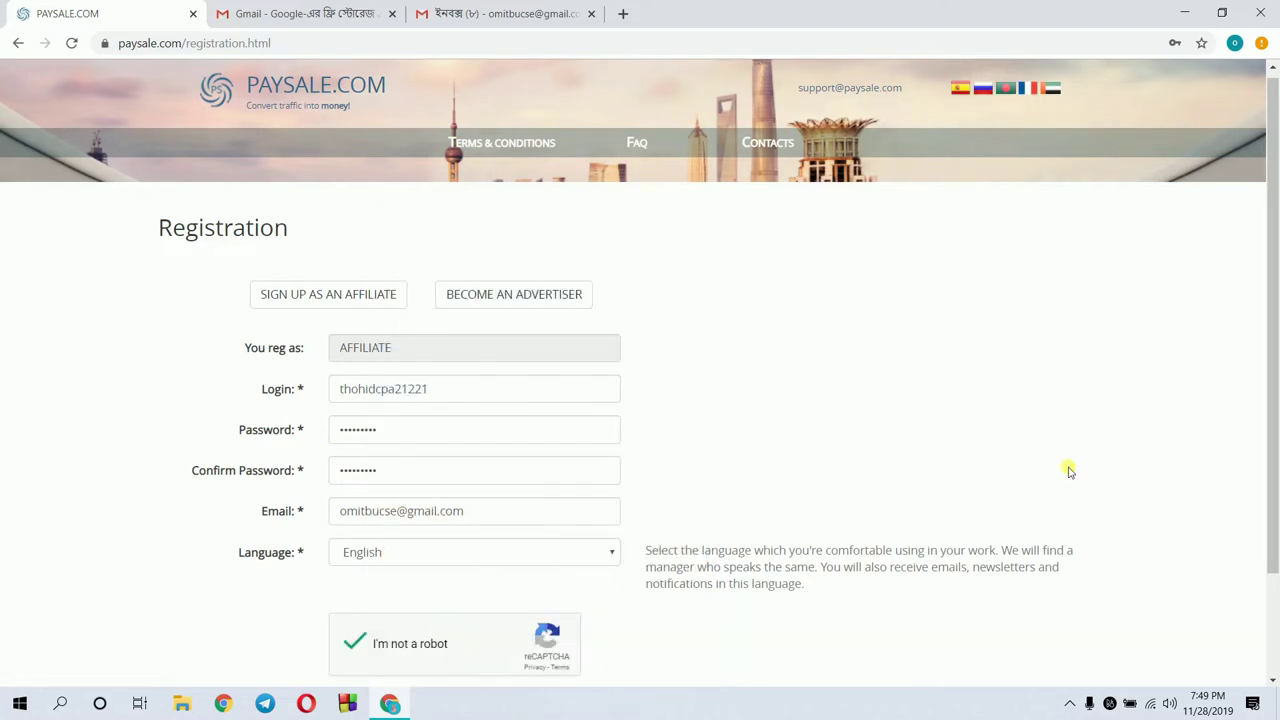
# Scroll down and submit the completed form with the Register button
pyautogui.moveTo(1276, 326); pyautogui.dragTo(1275, 408)
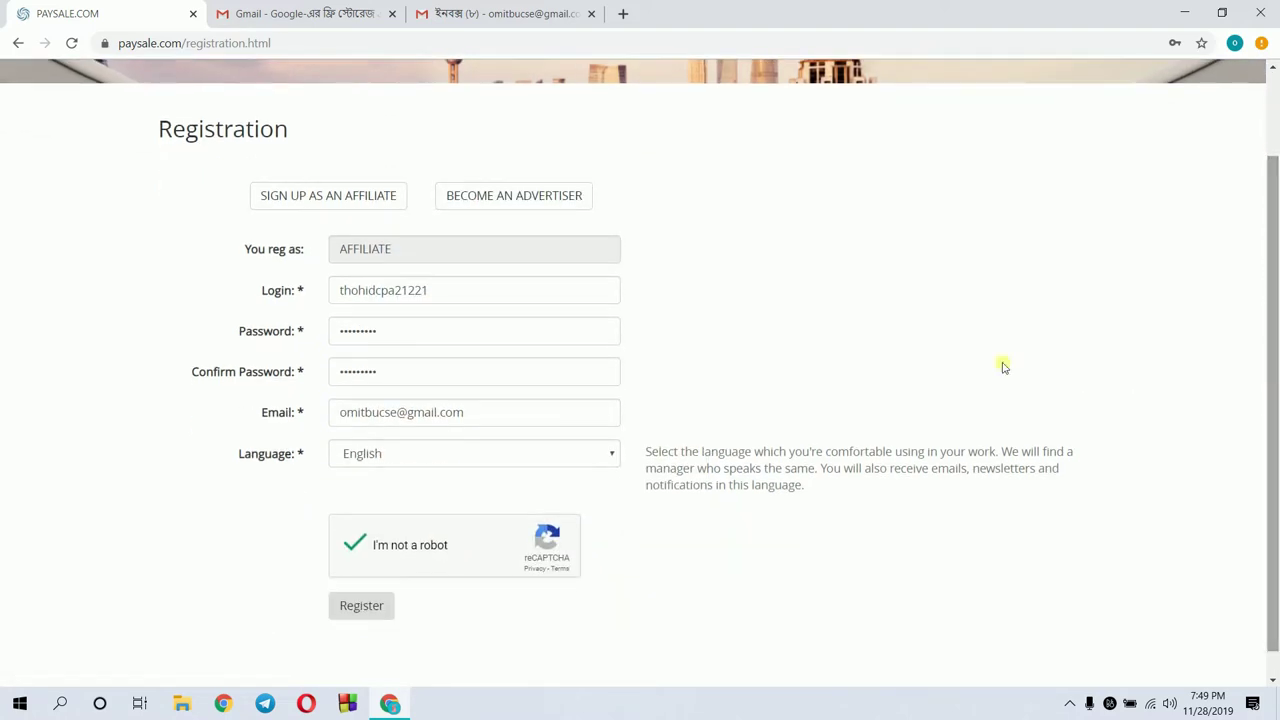
pyautogui.click(348, 612)
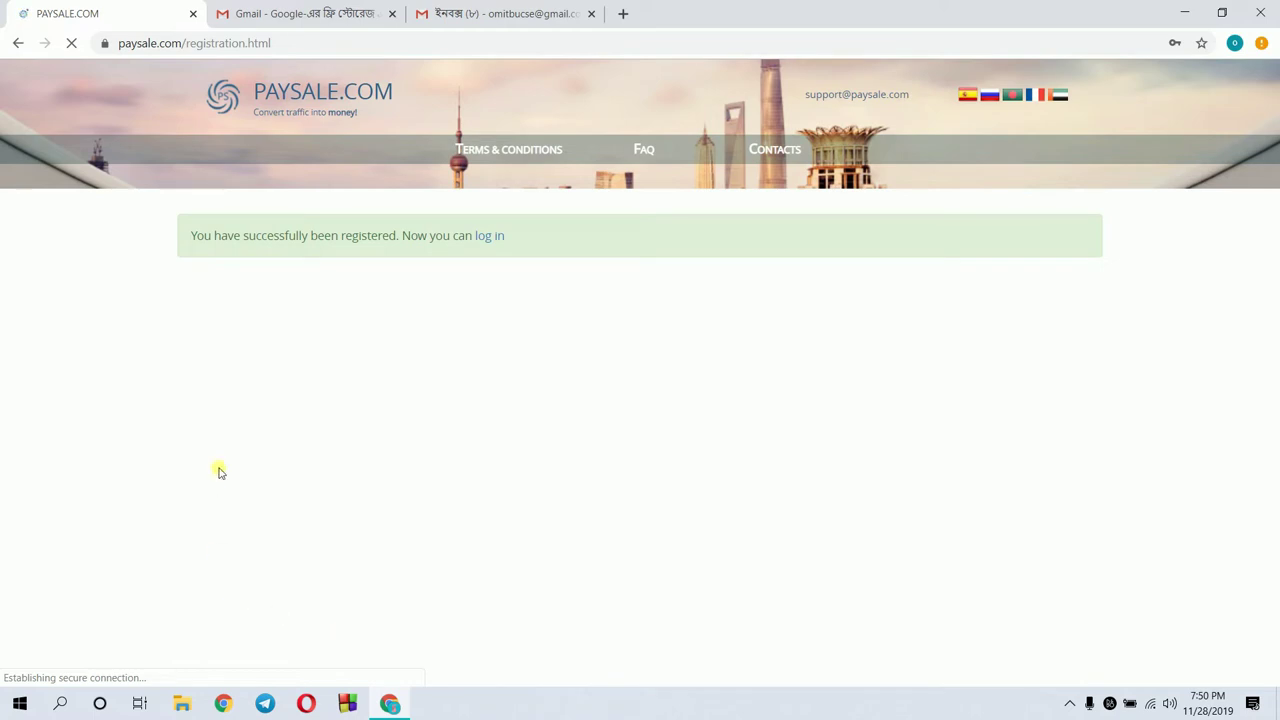
# Follow the log-in link, check Gmail's Promotions, Social and Primary tabs and refresh, then return to Paysale
pyautogui.click(491, 238)
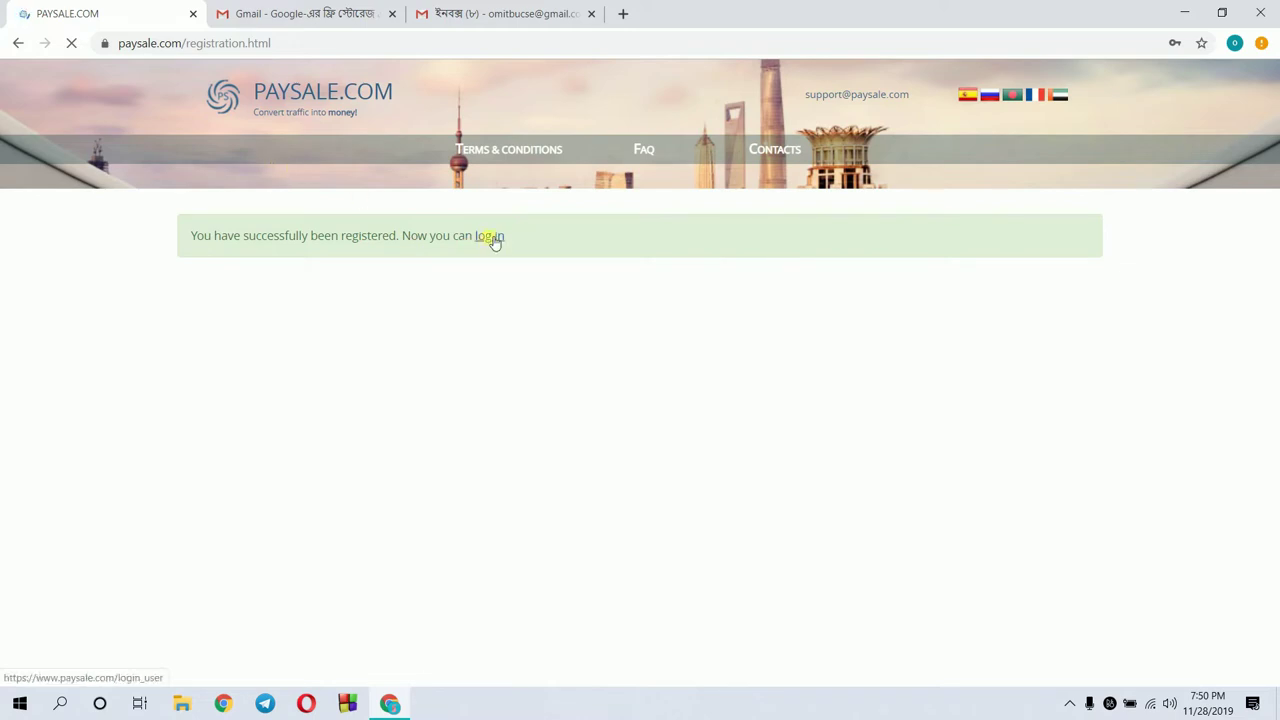
pyautogui.click(521, 6)
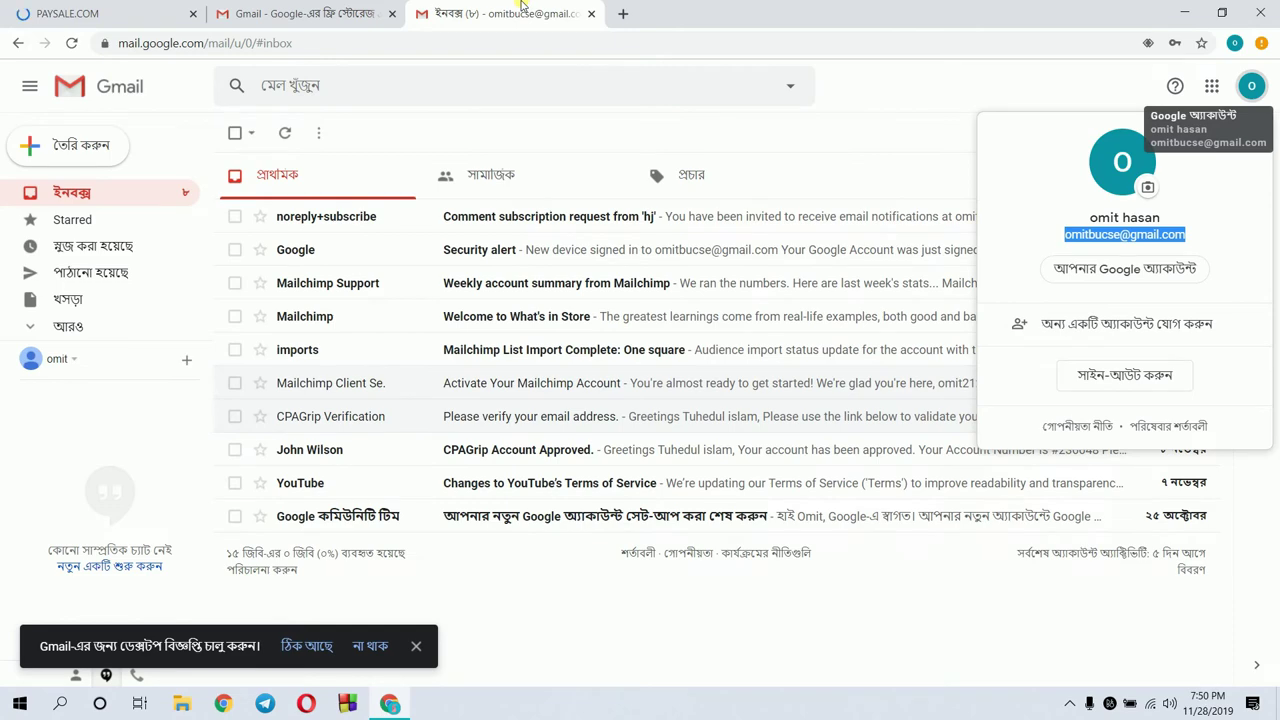
pyautogui.click(720, 174)
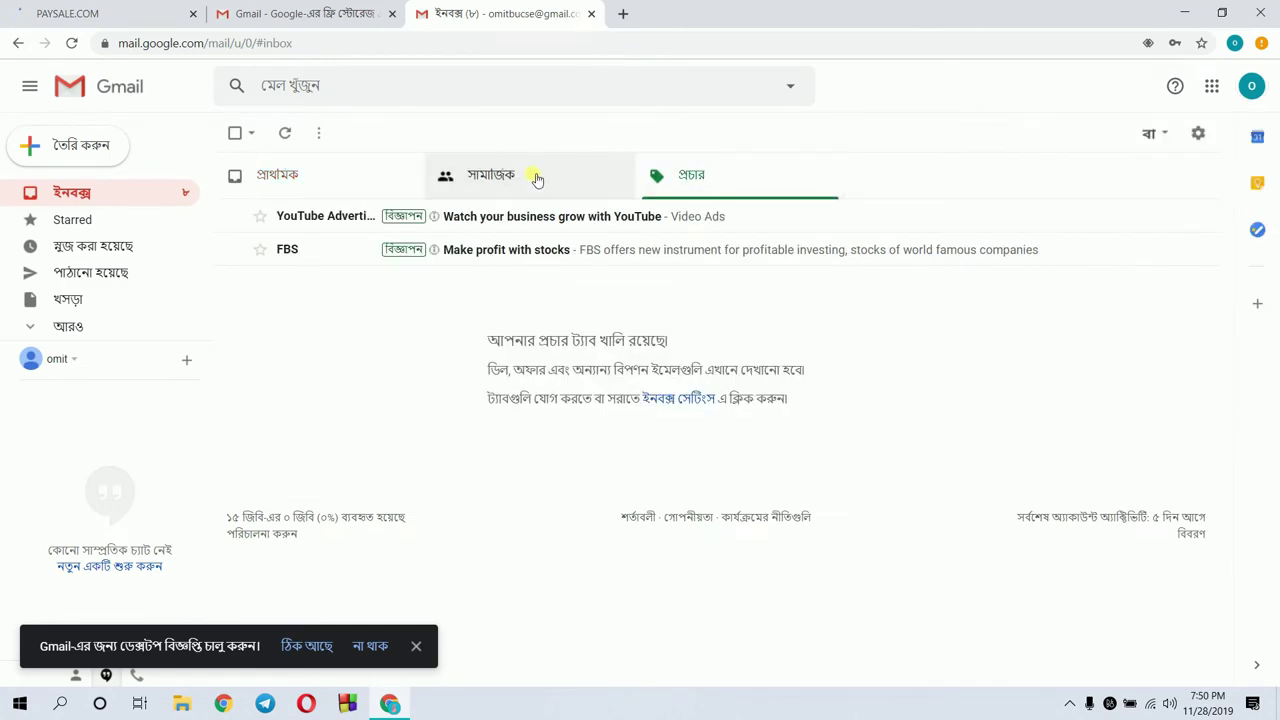
pyautogui.click(536, 178)
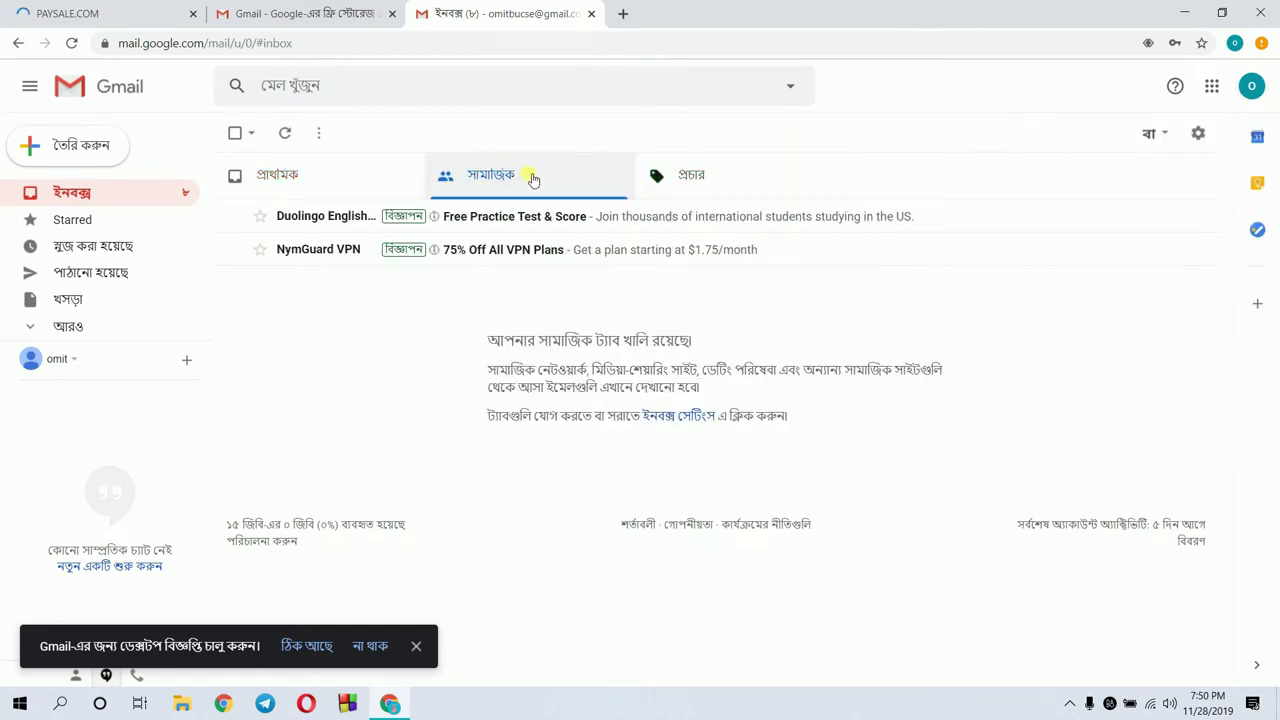
pyautogui.click(367, 185)
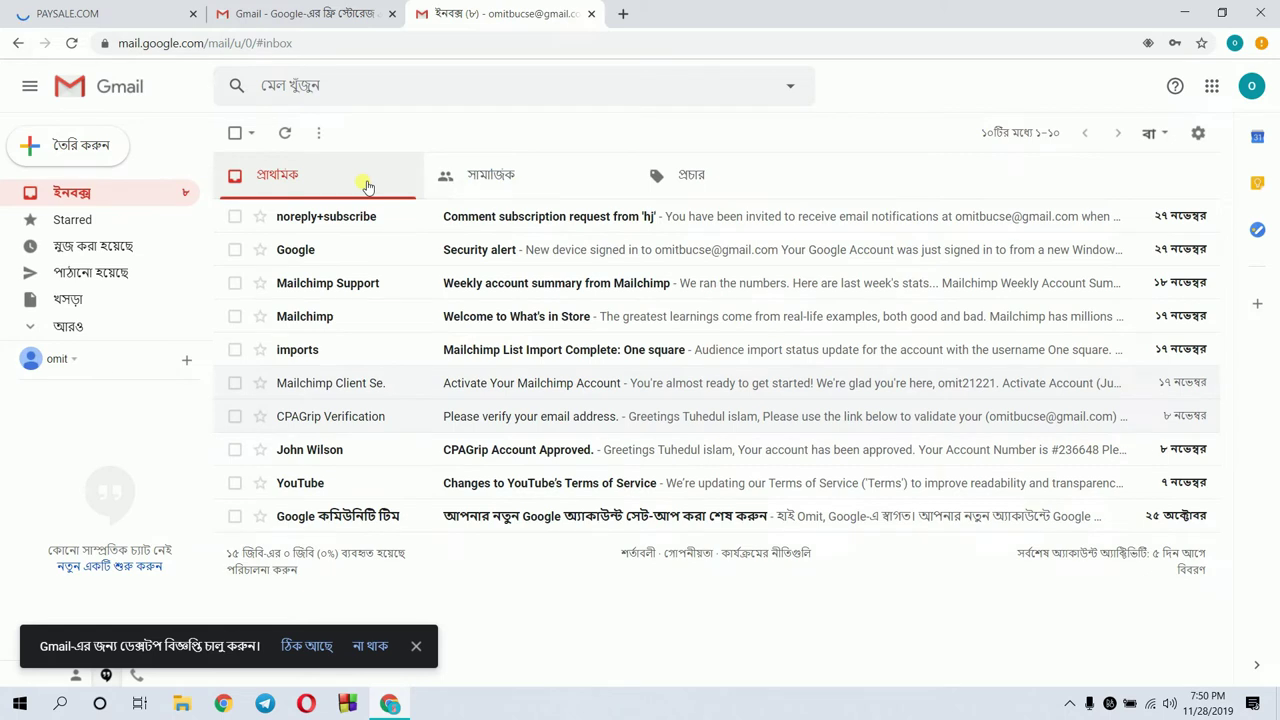
pyautogui.click(284, 133)
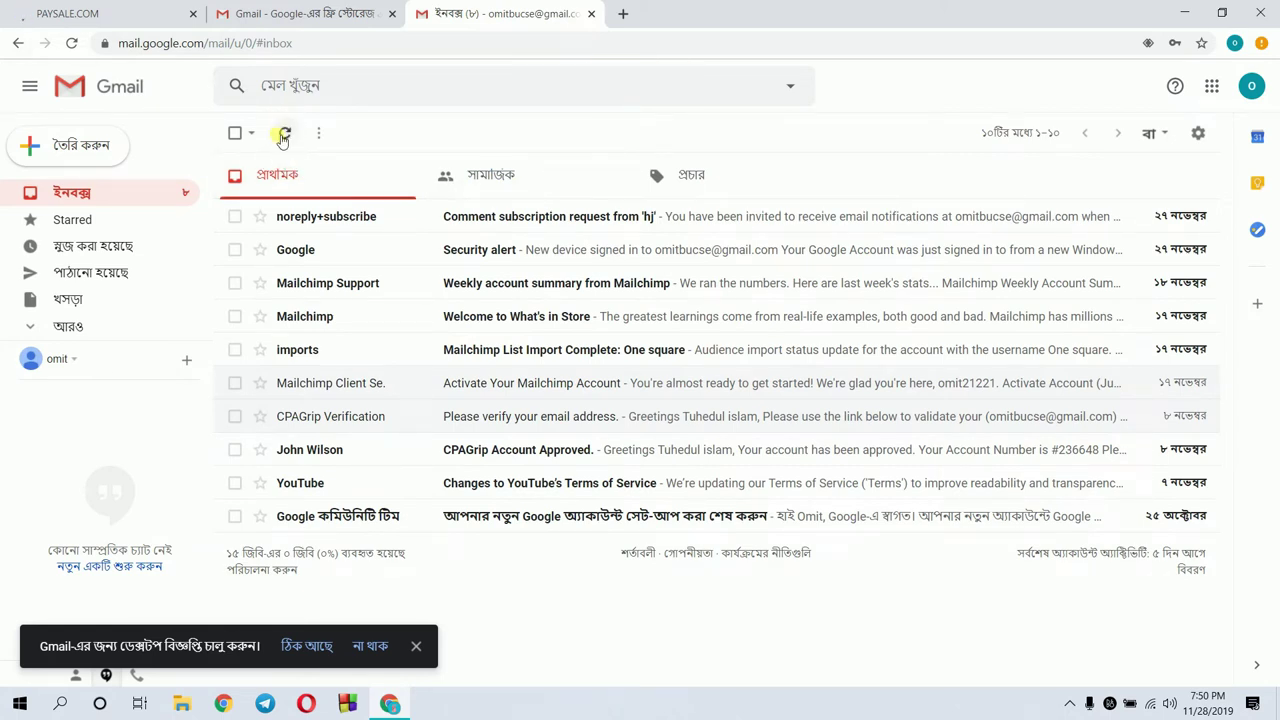
pyautogui.click(29, 8)
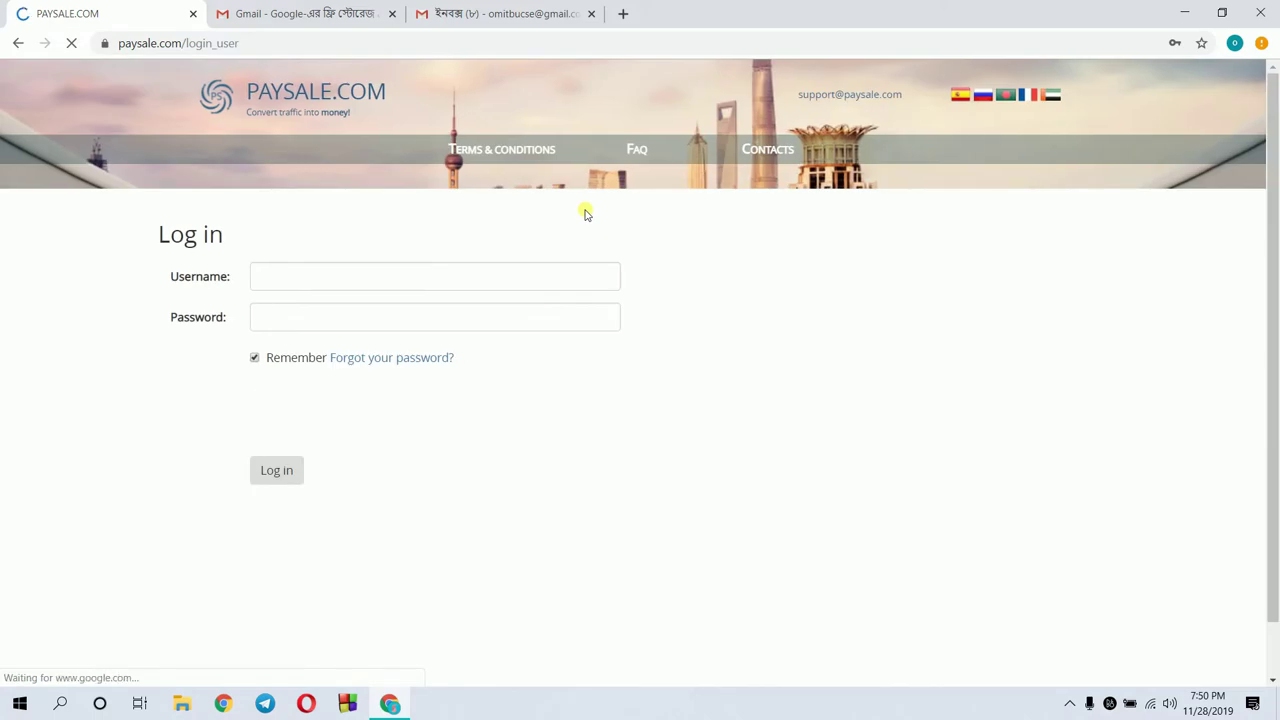
# Enter the username and password, tick the reCAPTCHA box, and log in
pyautogui.click(340, 290)
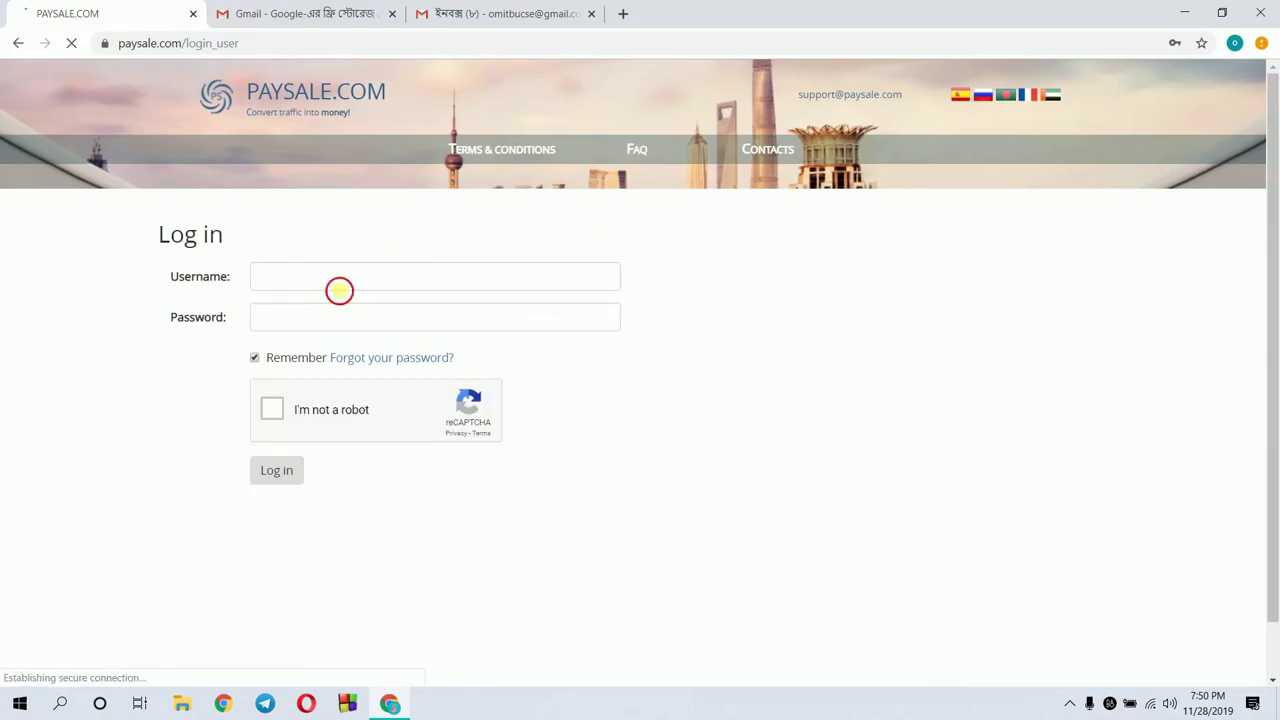
pyautogui.write('t')
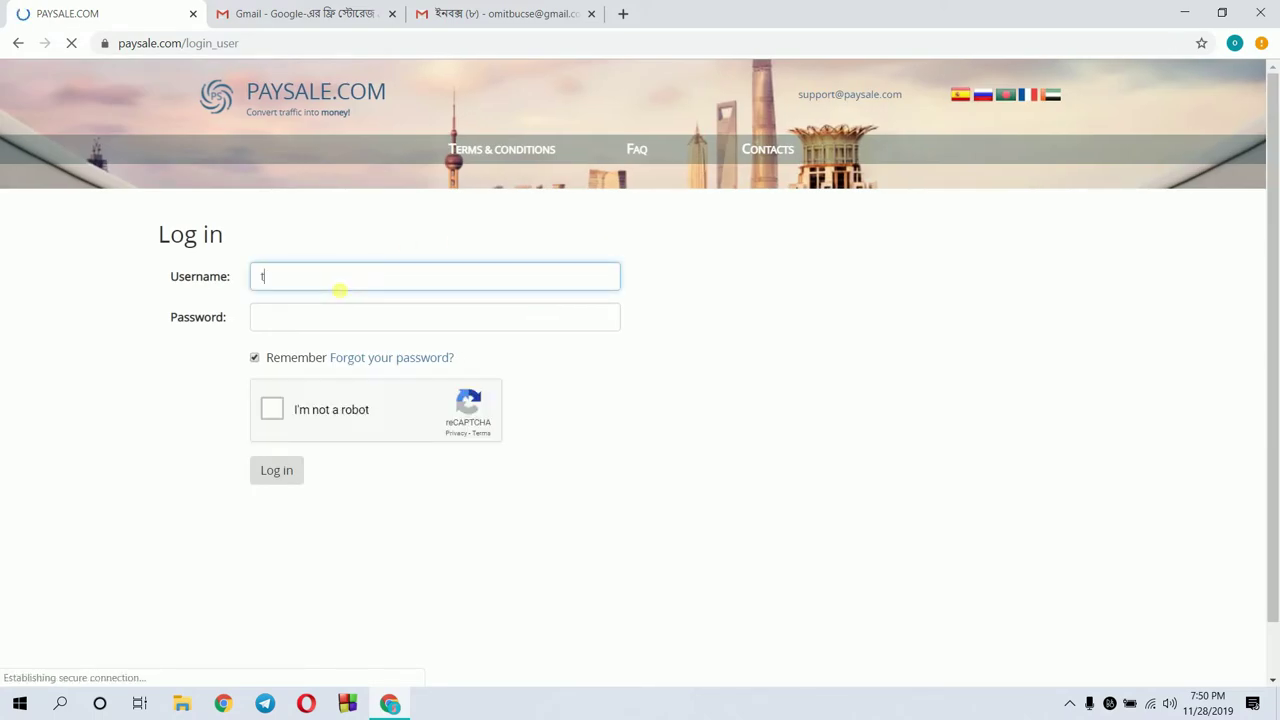
pyautogui.write('hohidcpa21221')
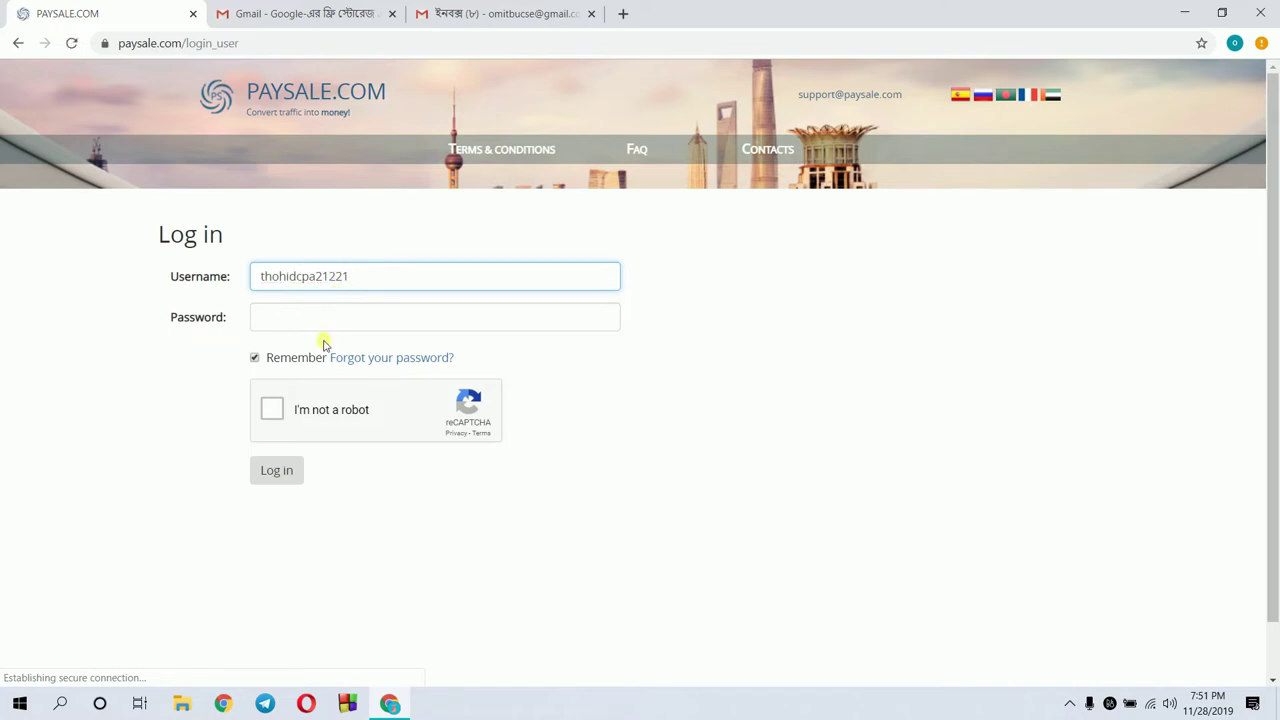
pyautogui.click(325, 323)
pyautogui.write('*')
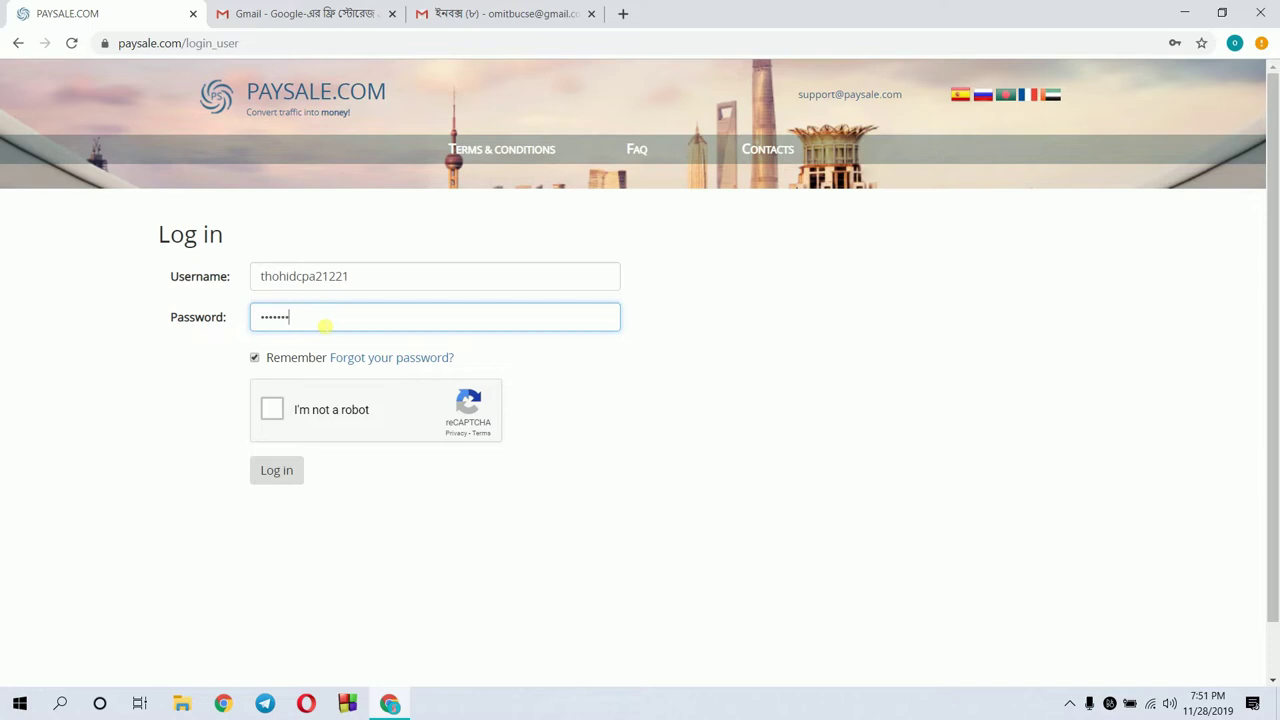
pyautogui.click(273, 408)
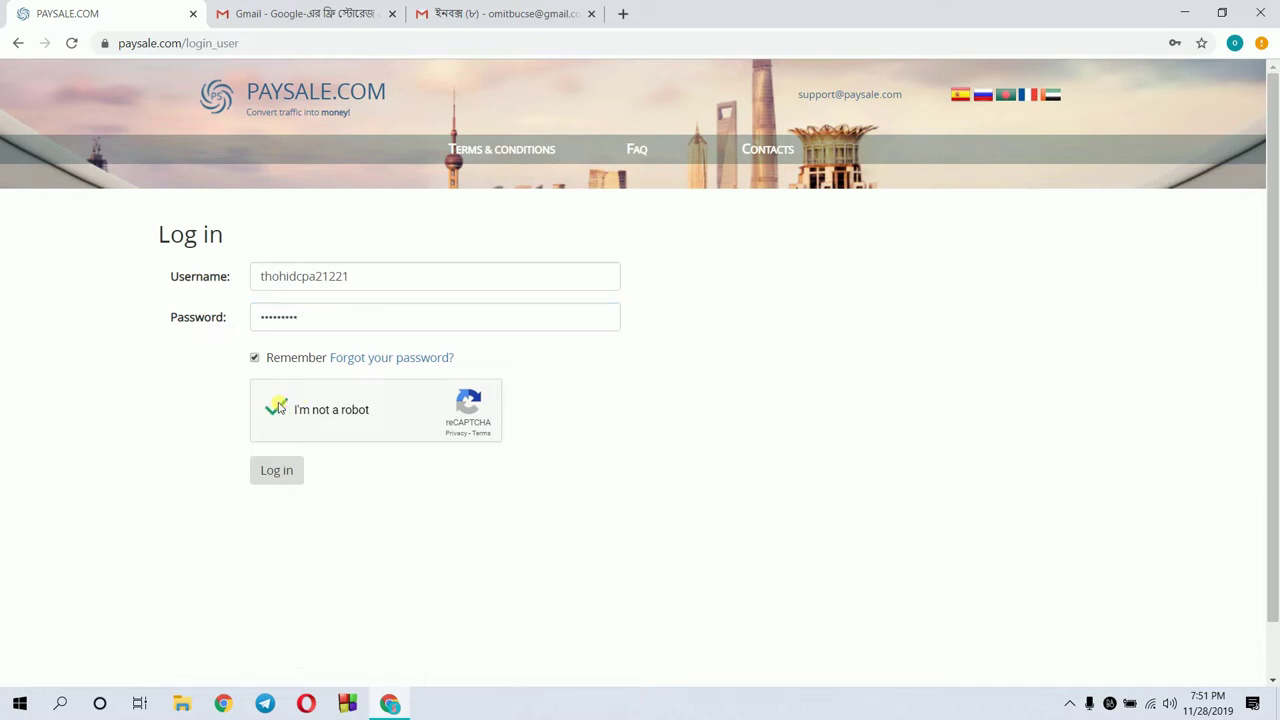
pyautogui.click(278, 469)
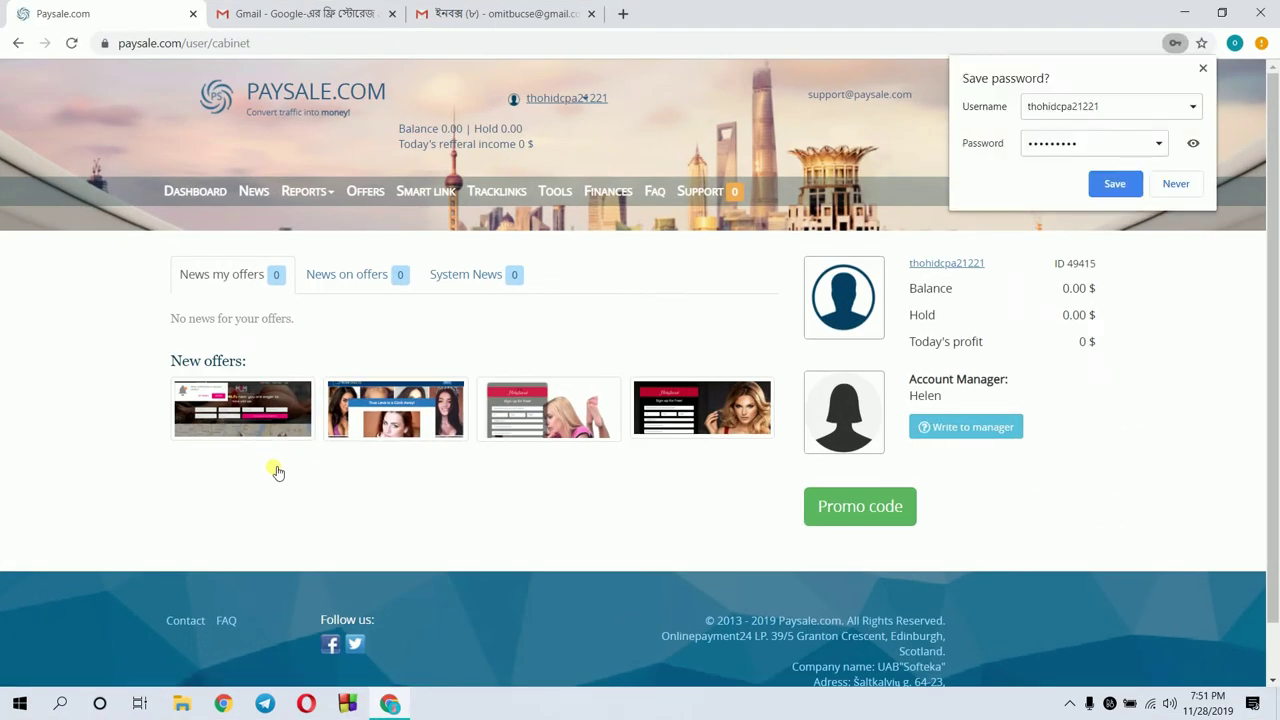
# Save the login password in Chrome and close the 'Password saved' notice
pyautogui.click(1124, 183)
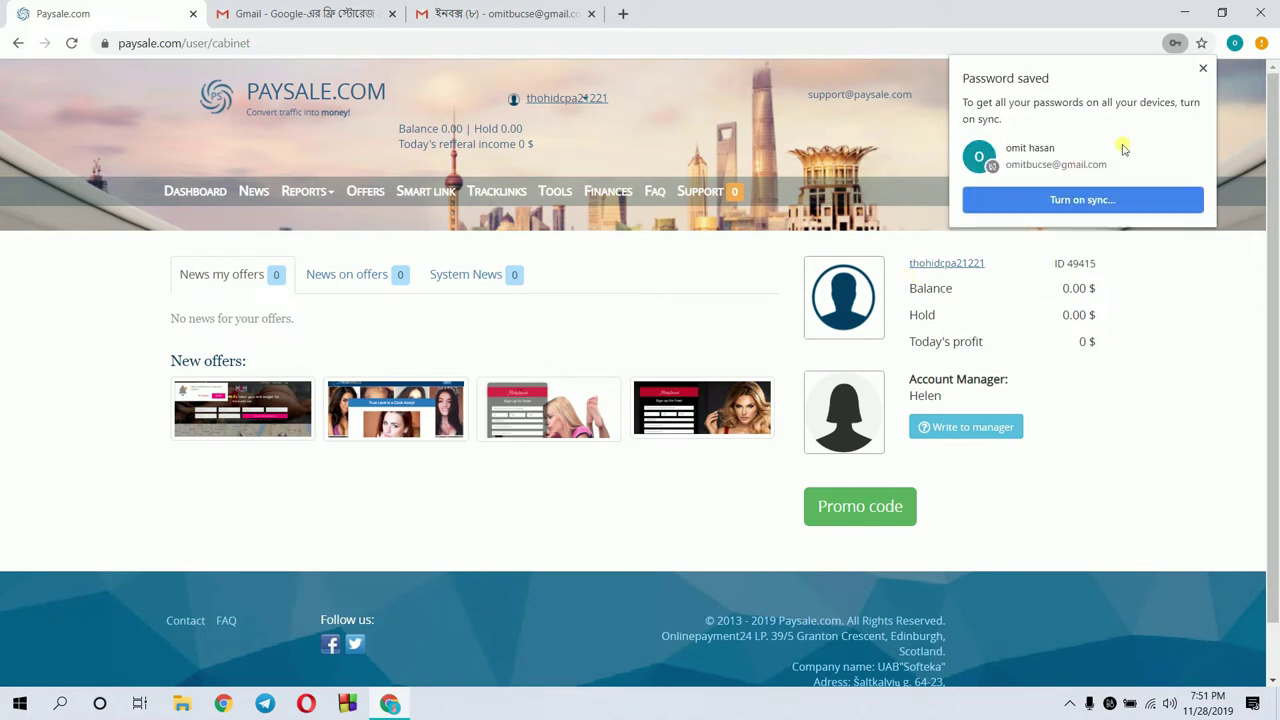
pyautogui.click(1204, 70)
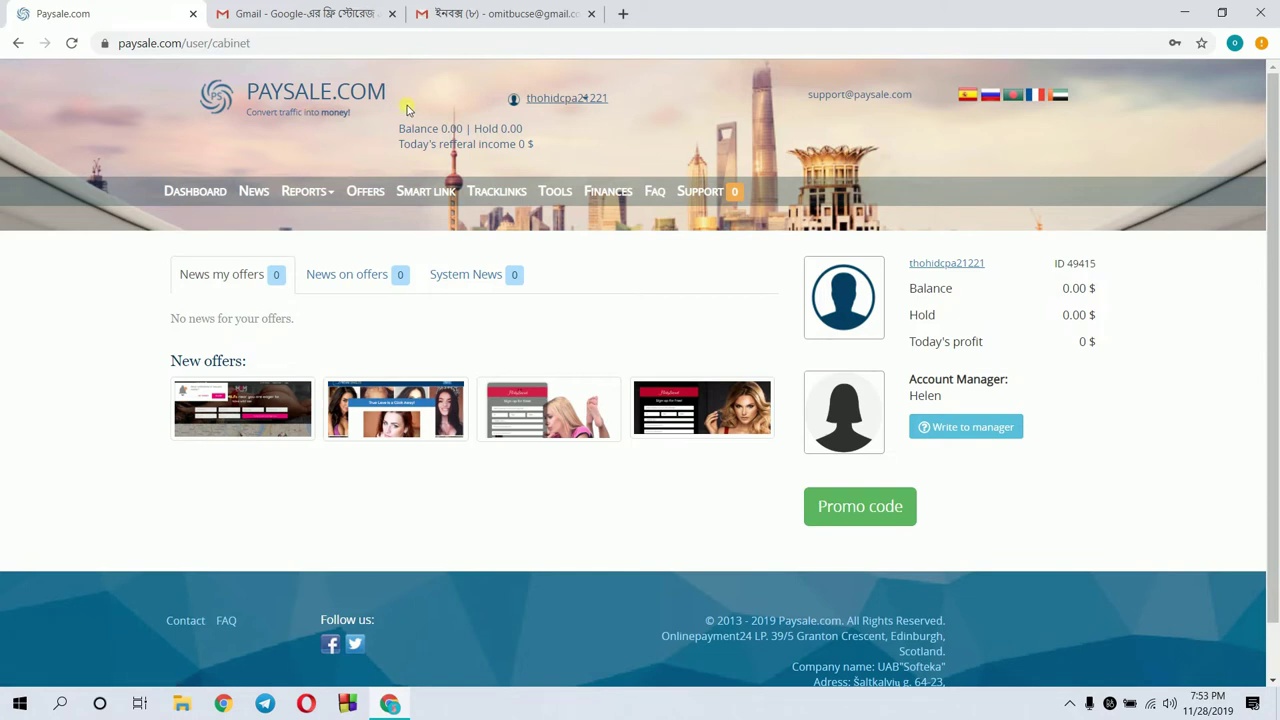
# Open Profile from the account menu, finish the mobile number and prefix it with +88
pyautogui.click(549, 99)
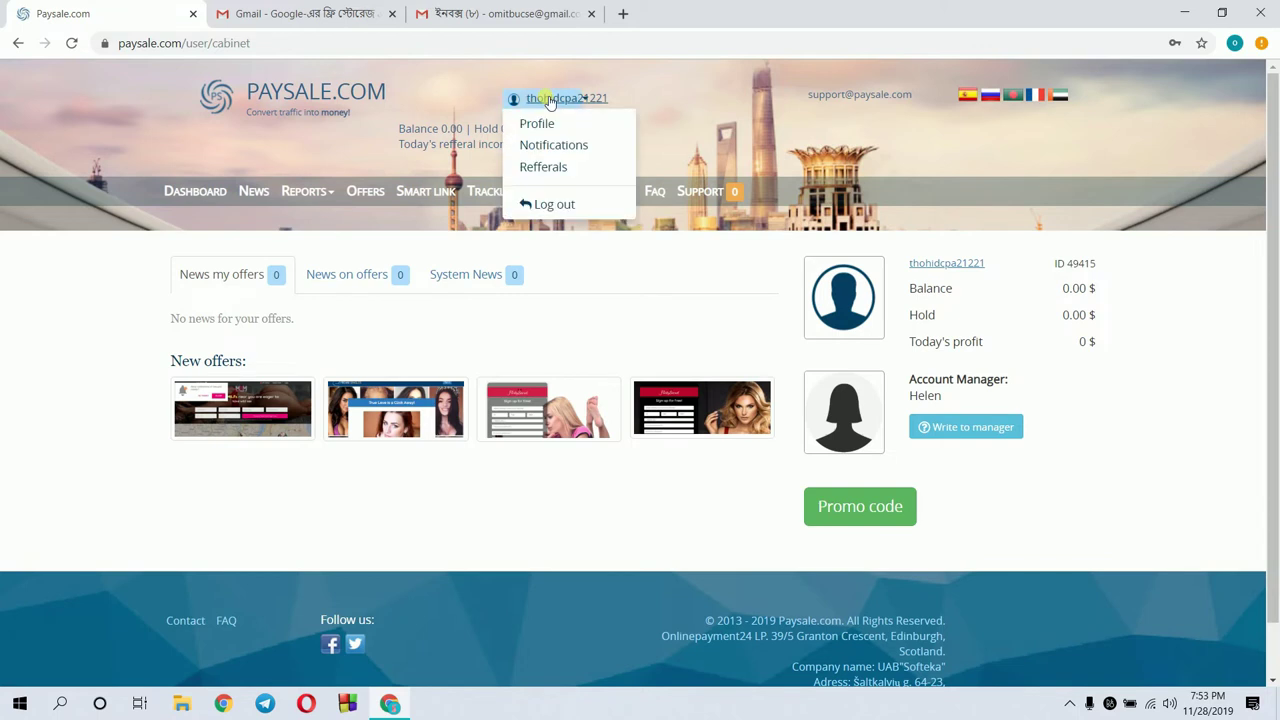
pyautogui.click(540, 123)
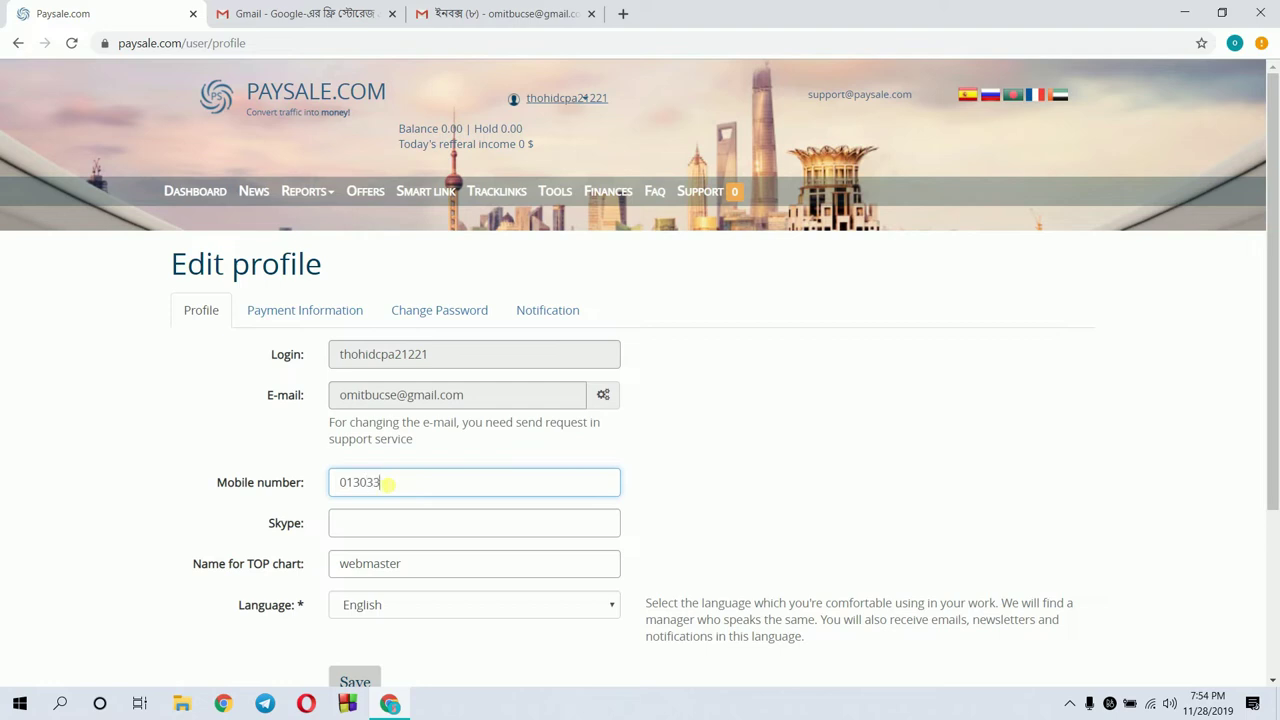
pyautogui.write('5164')
pyautogui.click(383, 527)
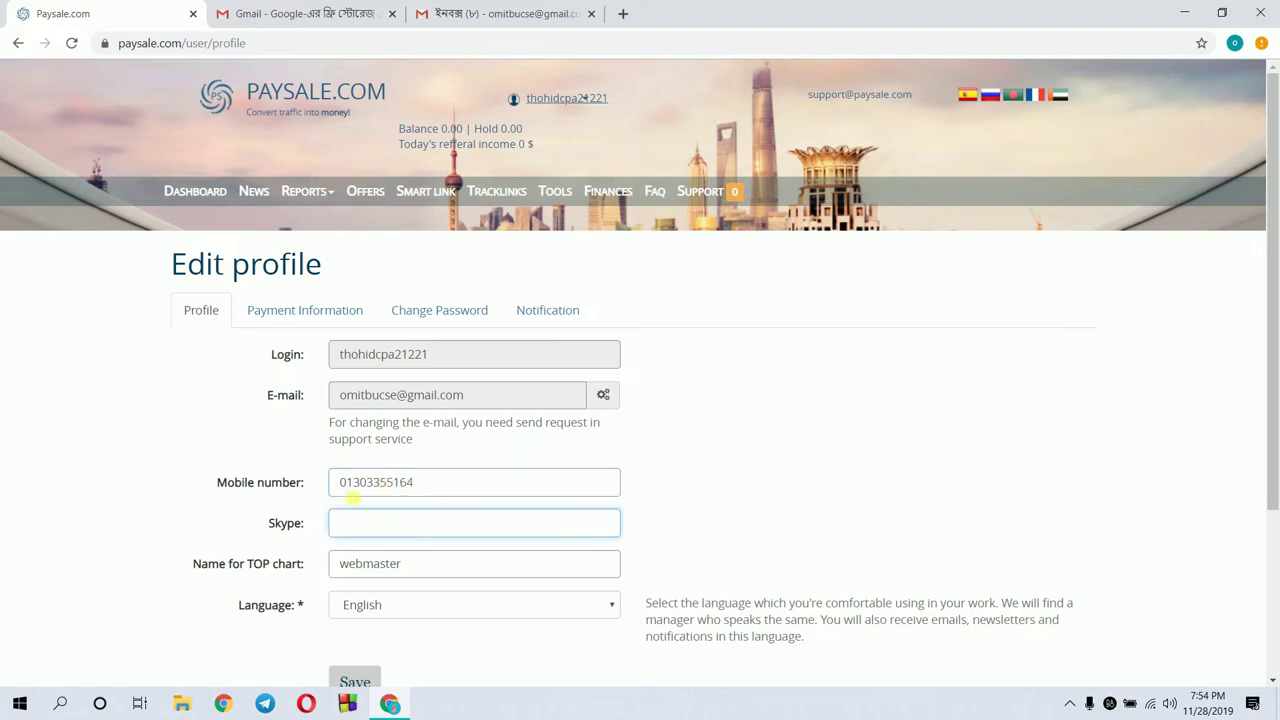
pyautogui.click(343, 483)
pyautogui.write('+')
pyautogui.press('BackSpace')
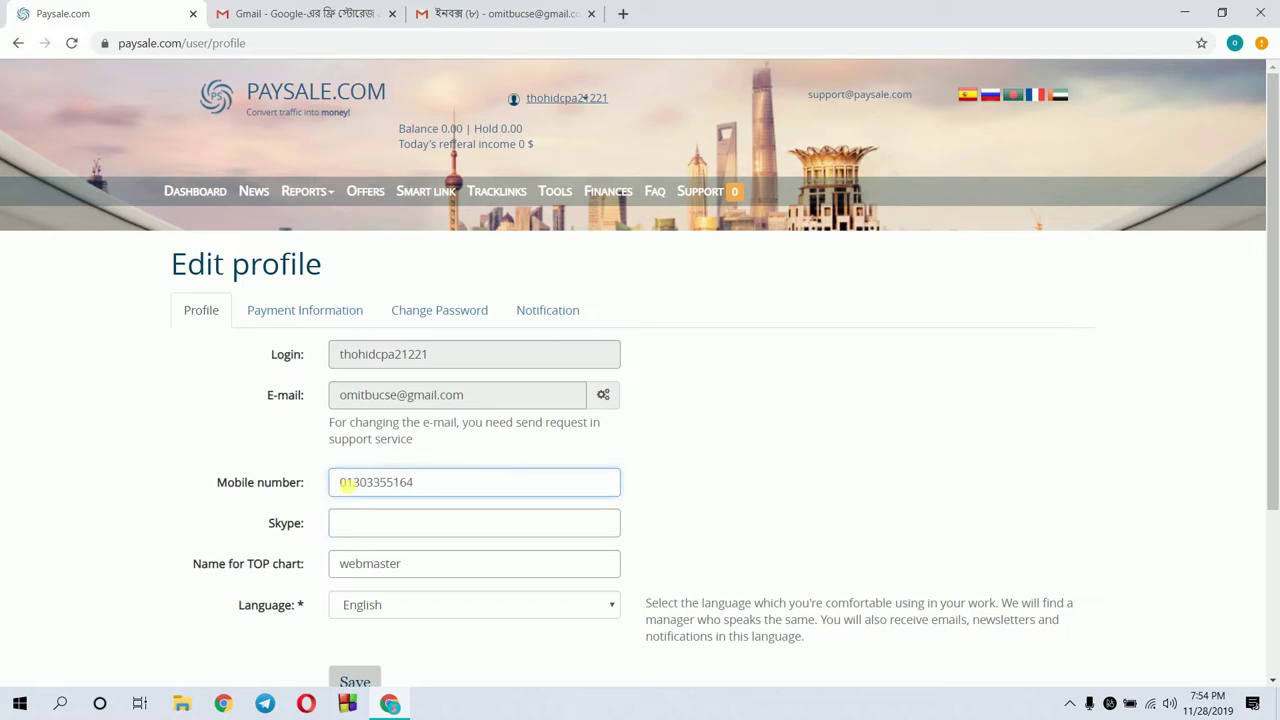
pyautogui.write('+88')
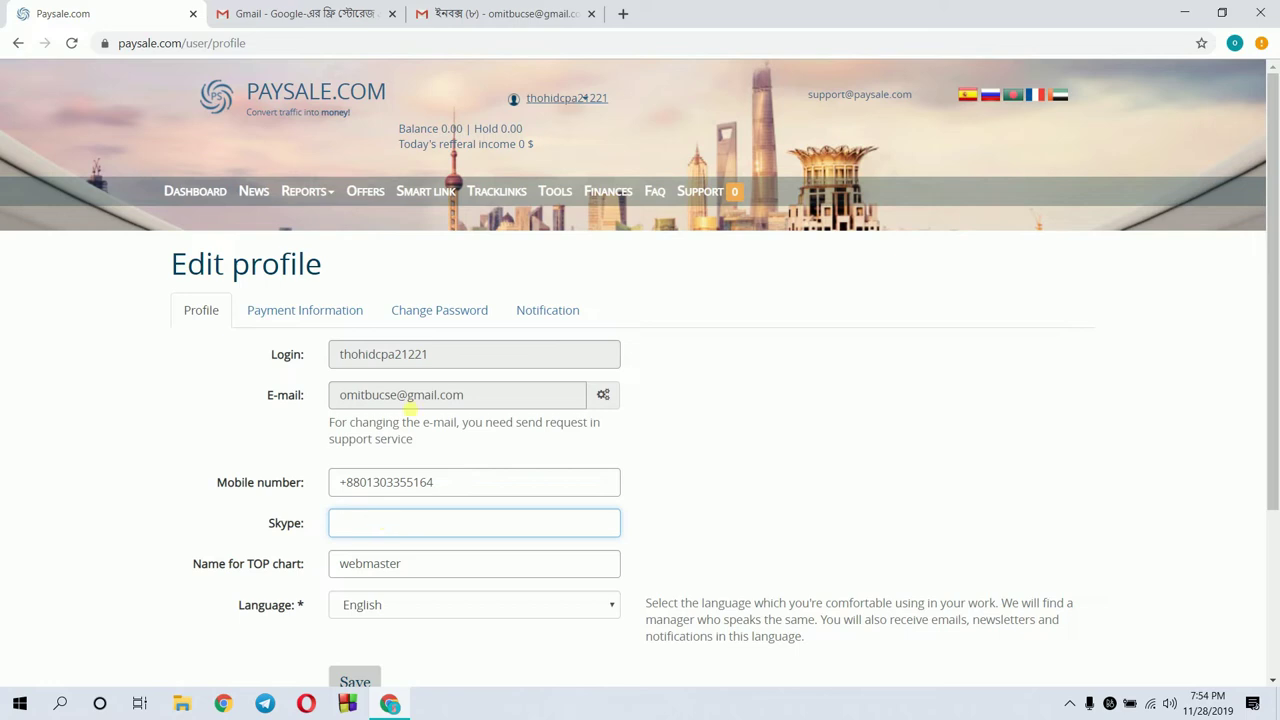
# Search Google for 'skypee', accept the 'skype' correction, and open the skype.com homepage
pyautogui.click(622, 13)
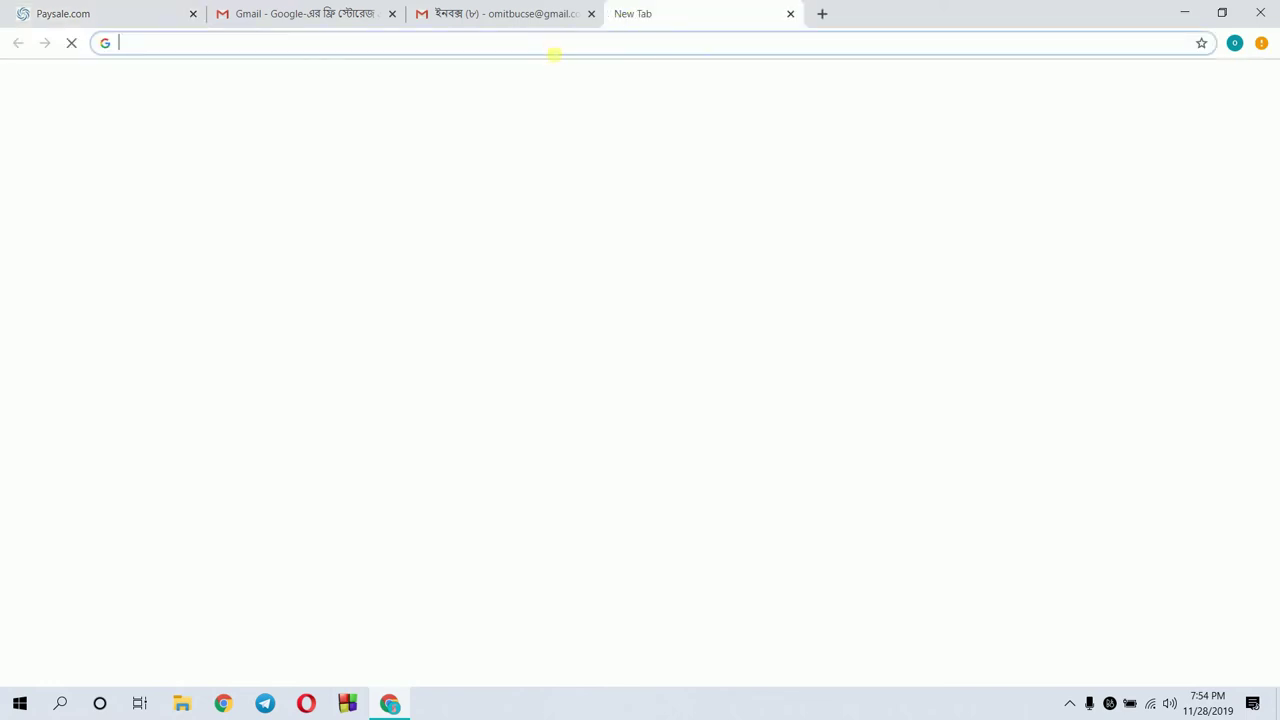
pyautogui.write('skypee')
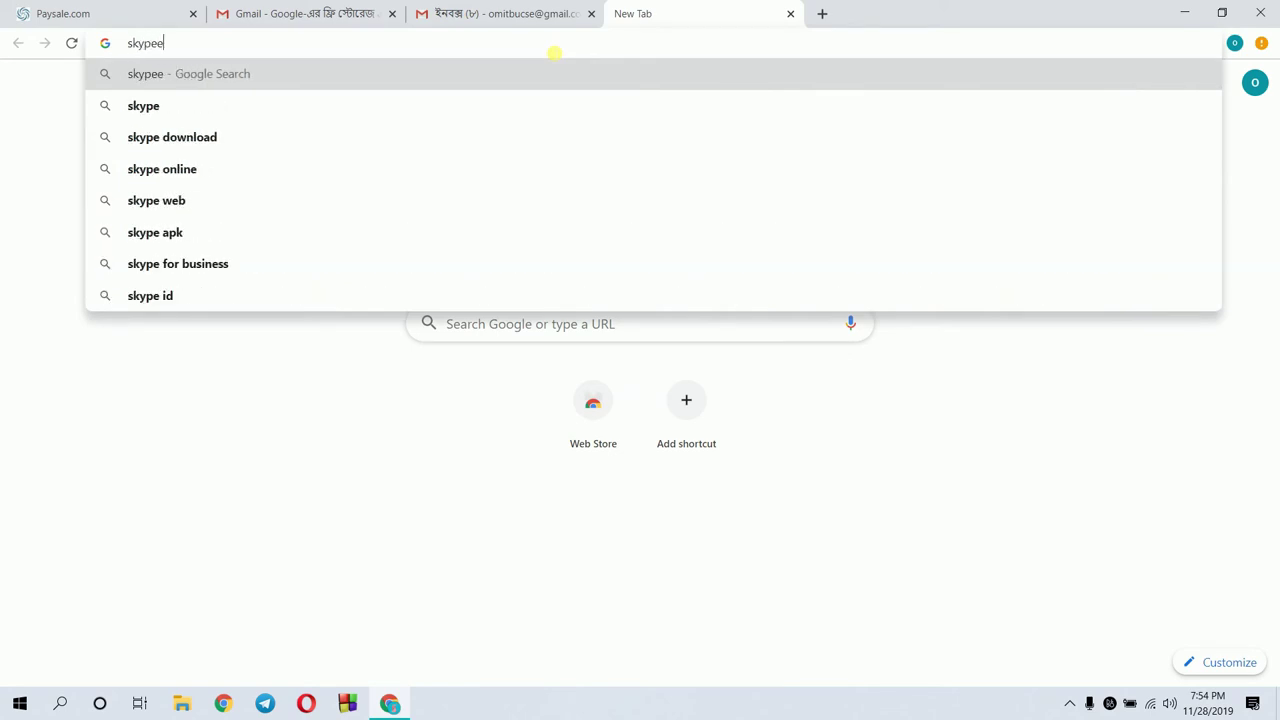
pyautogui.press('Return')
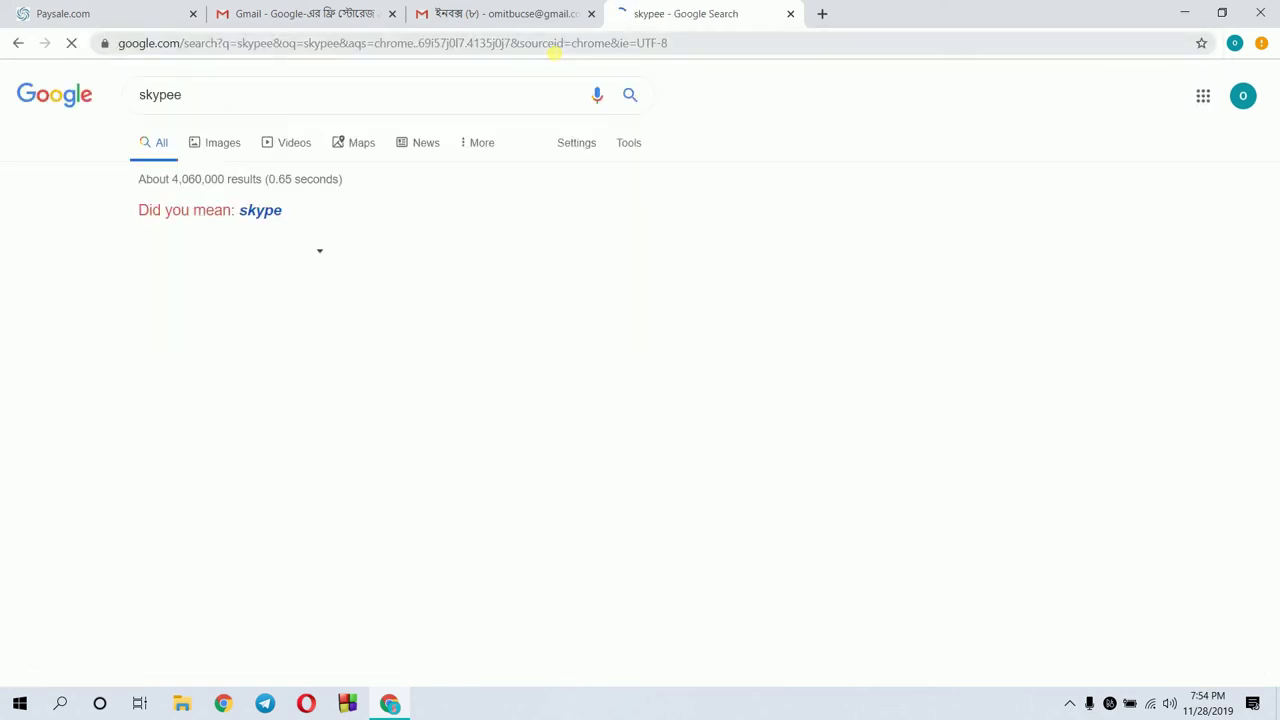
pyautogui.click(264, 213)
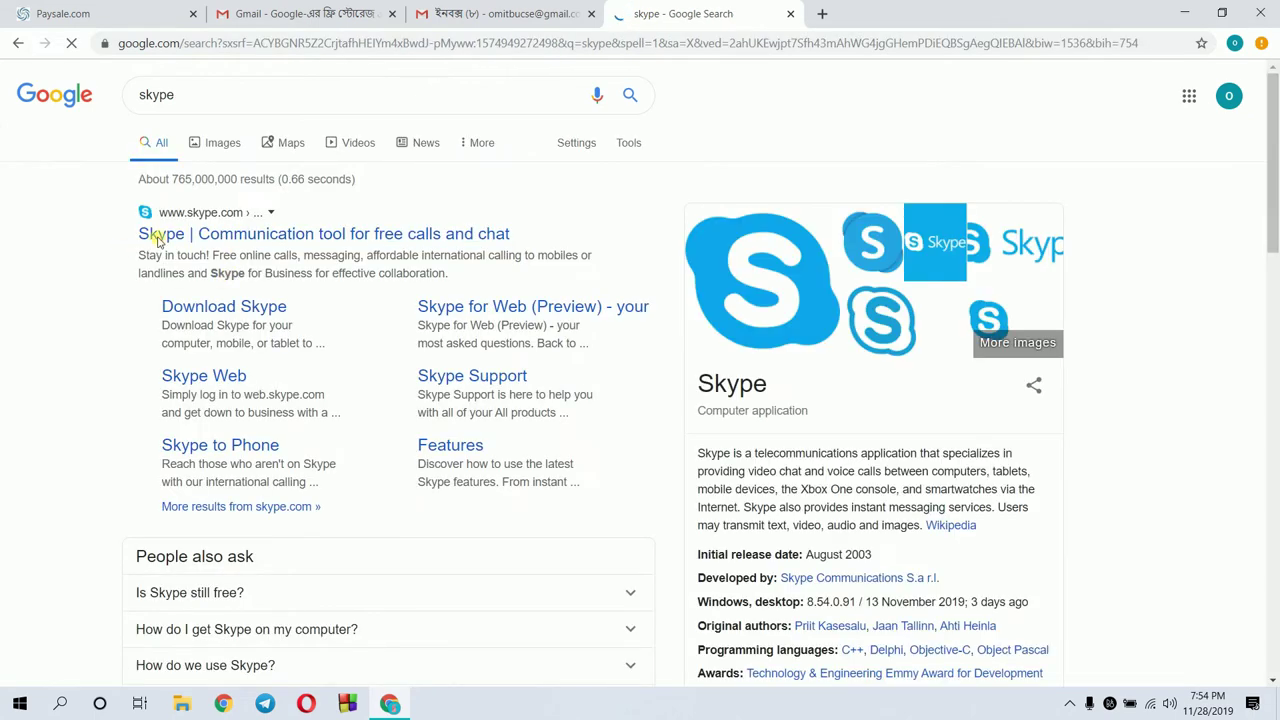
pyautogui.click(185, 233)
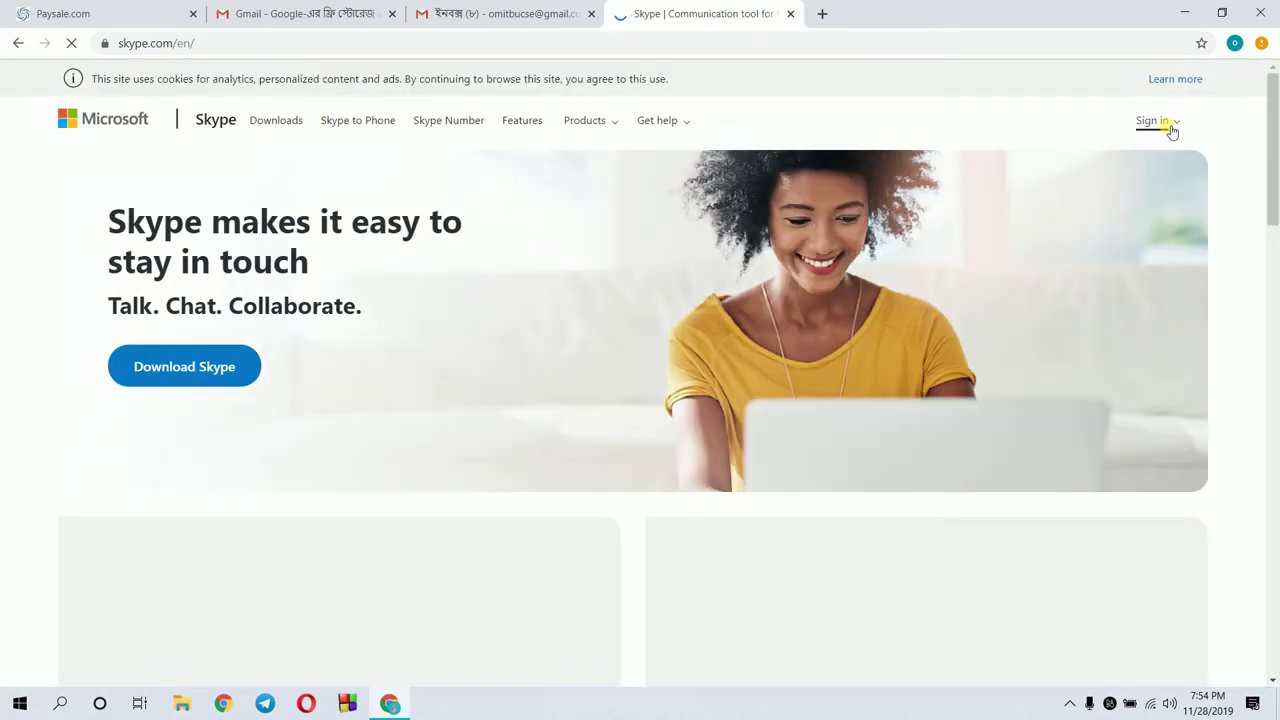
# Choose Use Skype online and enter the account's phone number to continue
pyautogui.click(1170, 128)
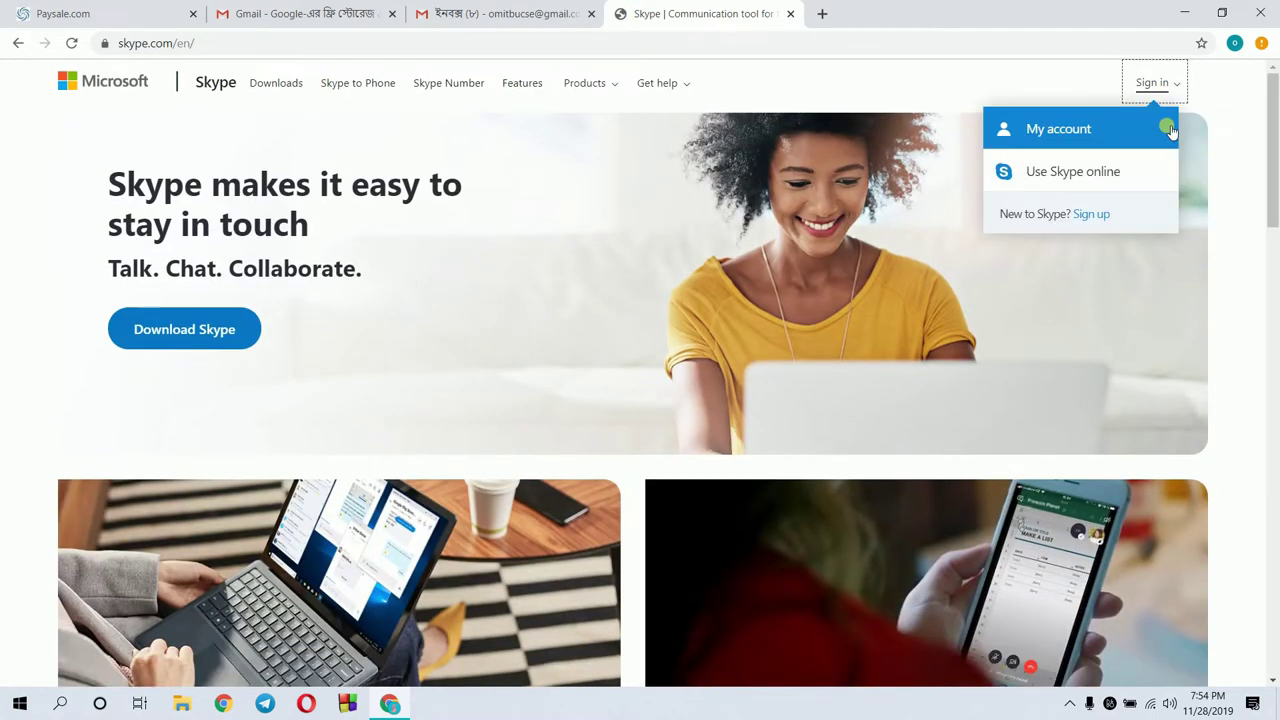
pyautogui.click(1074, 172)
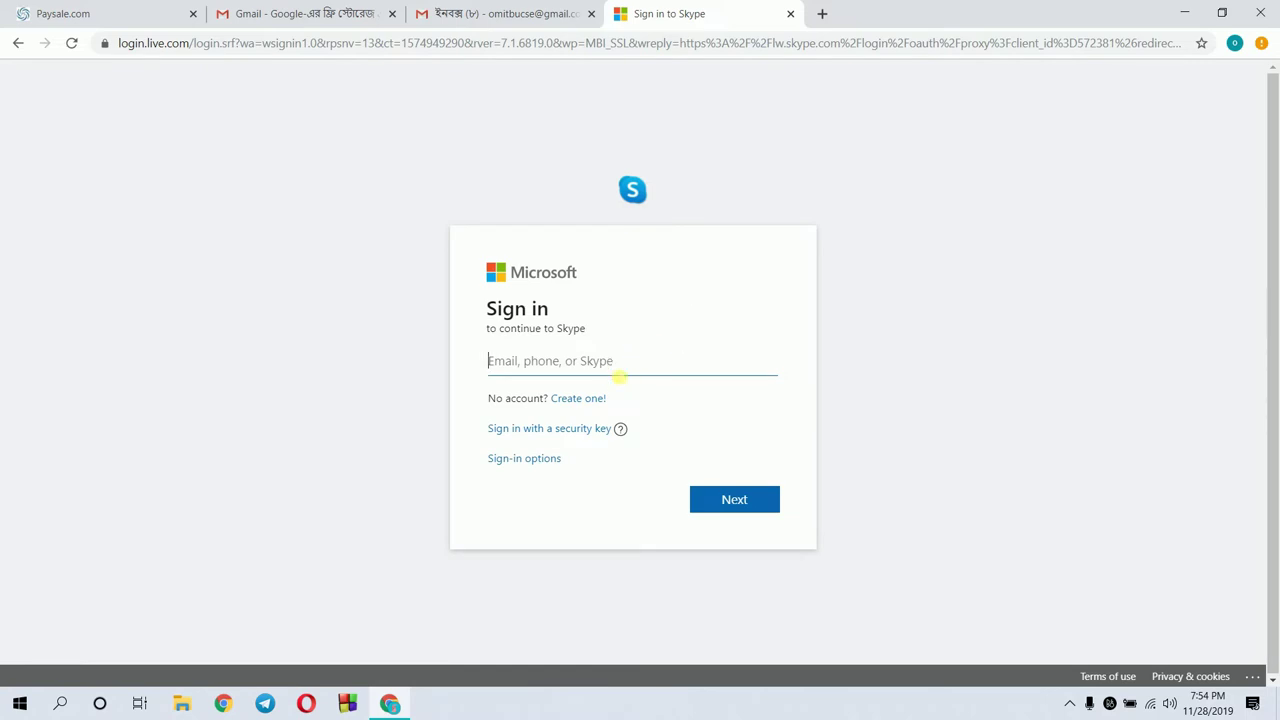
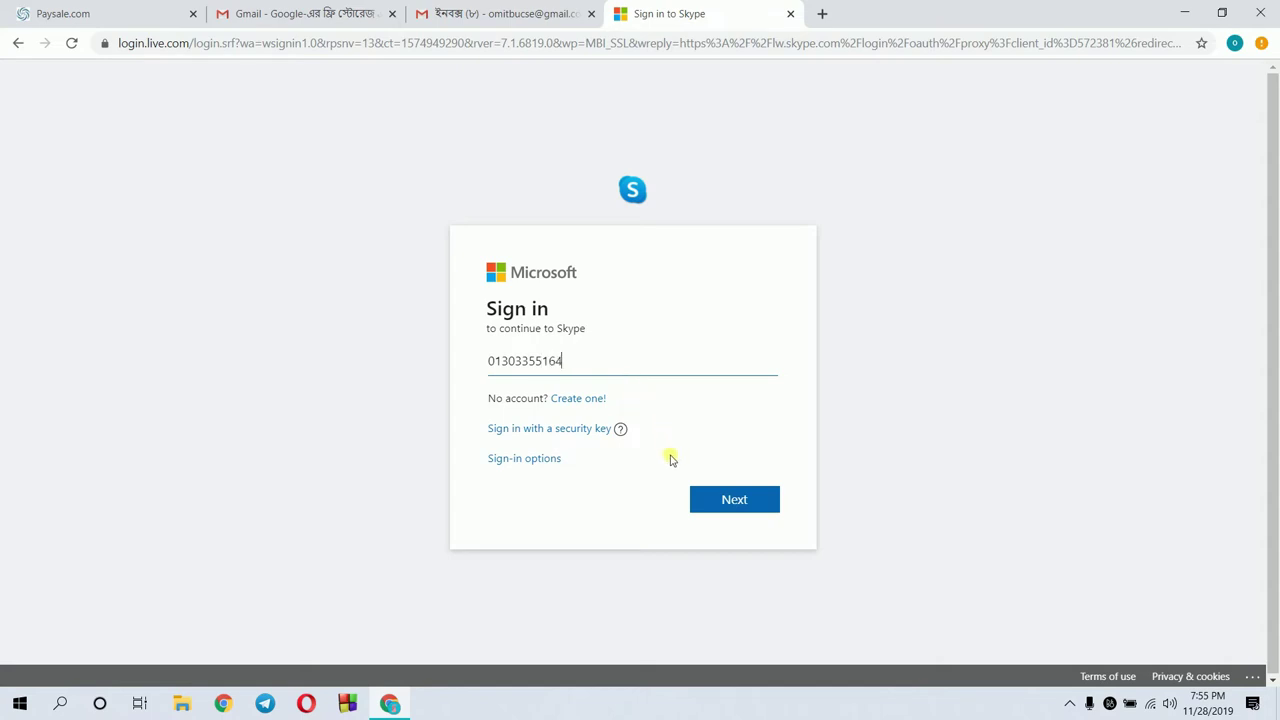
pyautogui.click(707, 498)
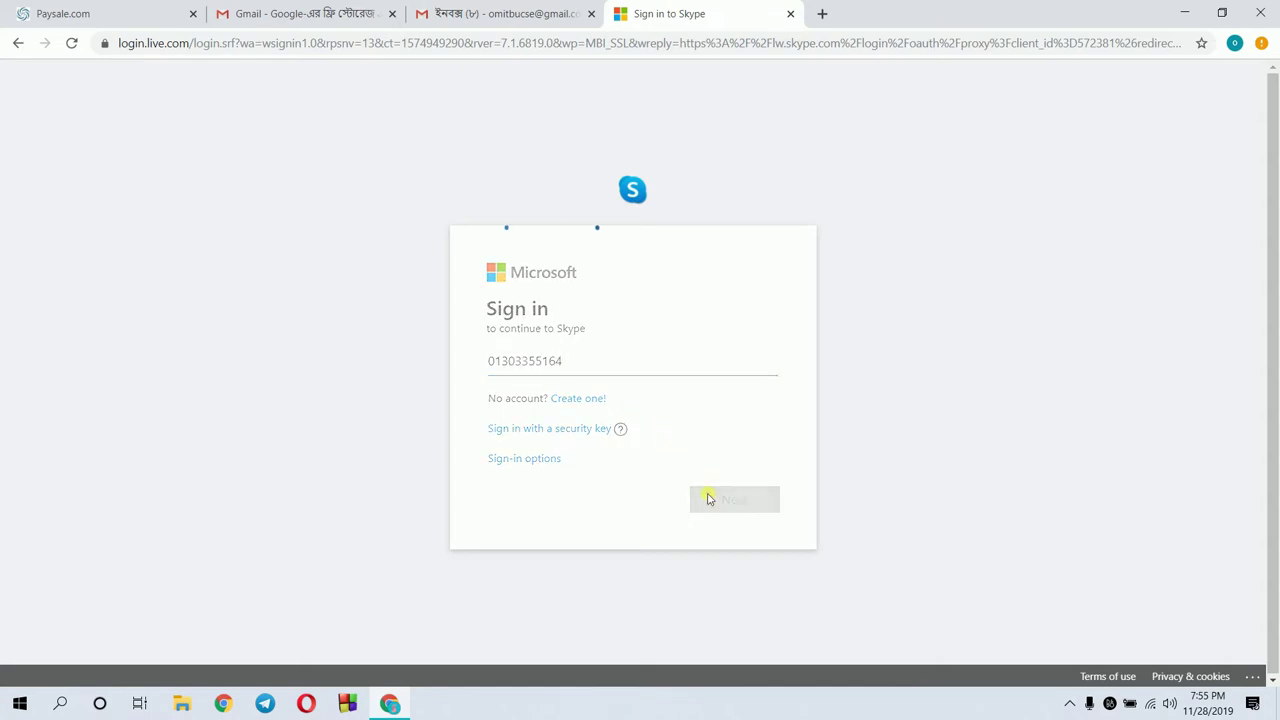
# Enter the Skype password with Keep me signed in ticked, then retry after it is rejected
pyautogui.write('••')
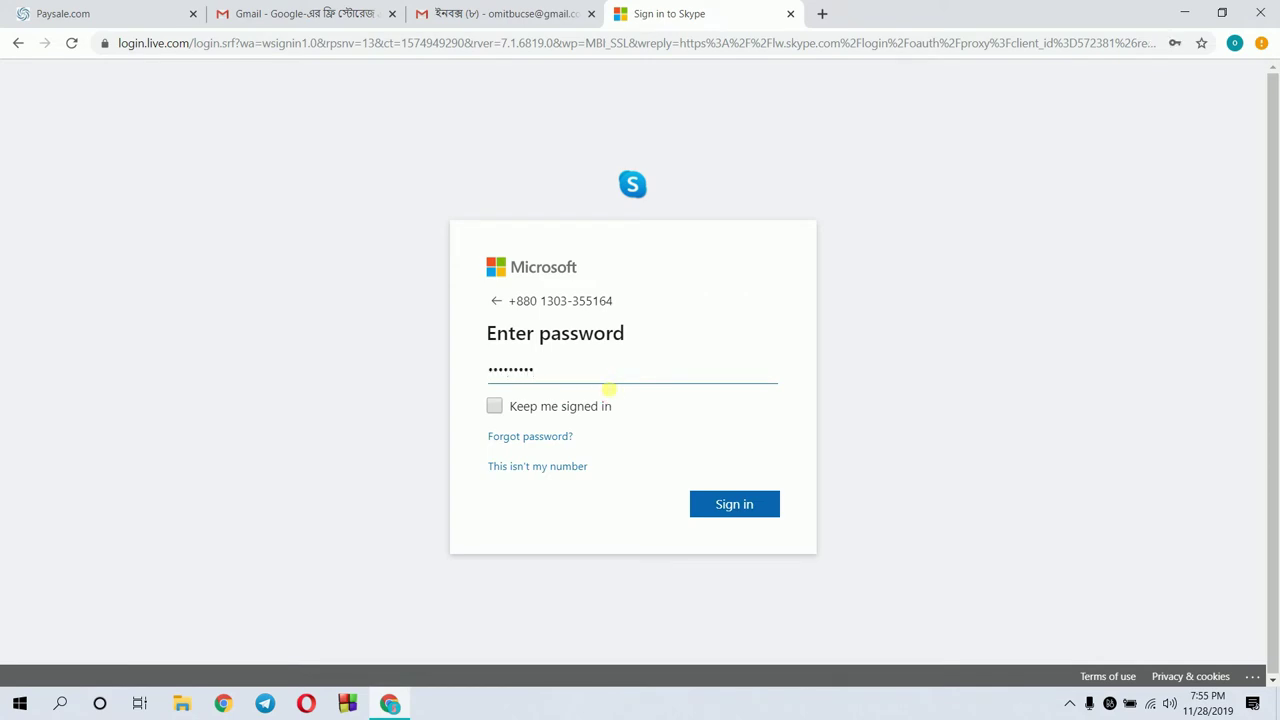
pyautogui.click(495, 406)
pyautogui.click(750, 502)
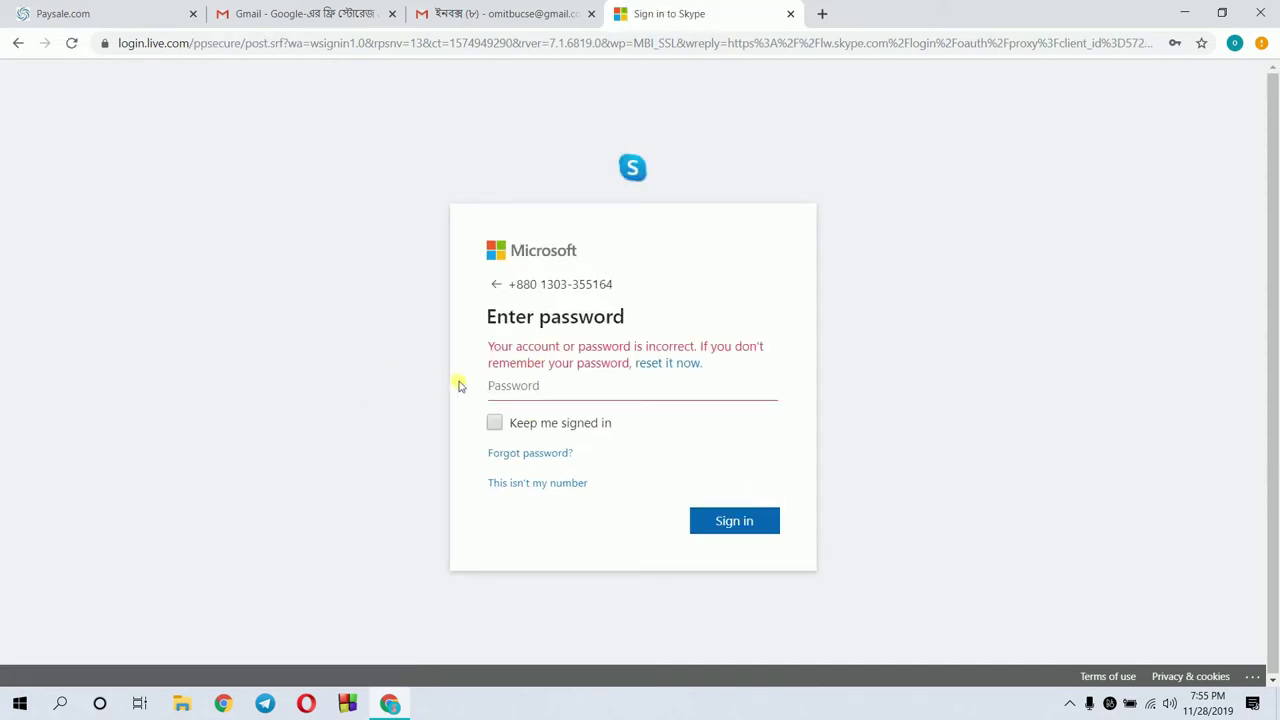
pyautogui.write('••••••••••')
pyautogui.press('Return')
# Close the Skype tab and move from the Skype field to the Name for TOP chart field
pyautogui.click(790, 17)
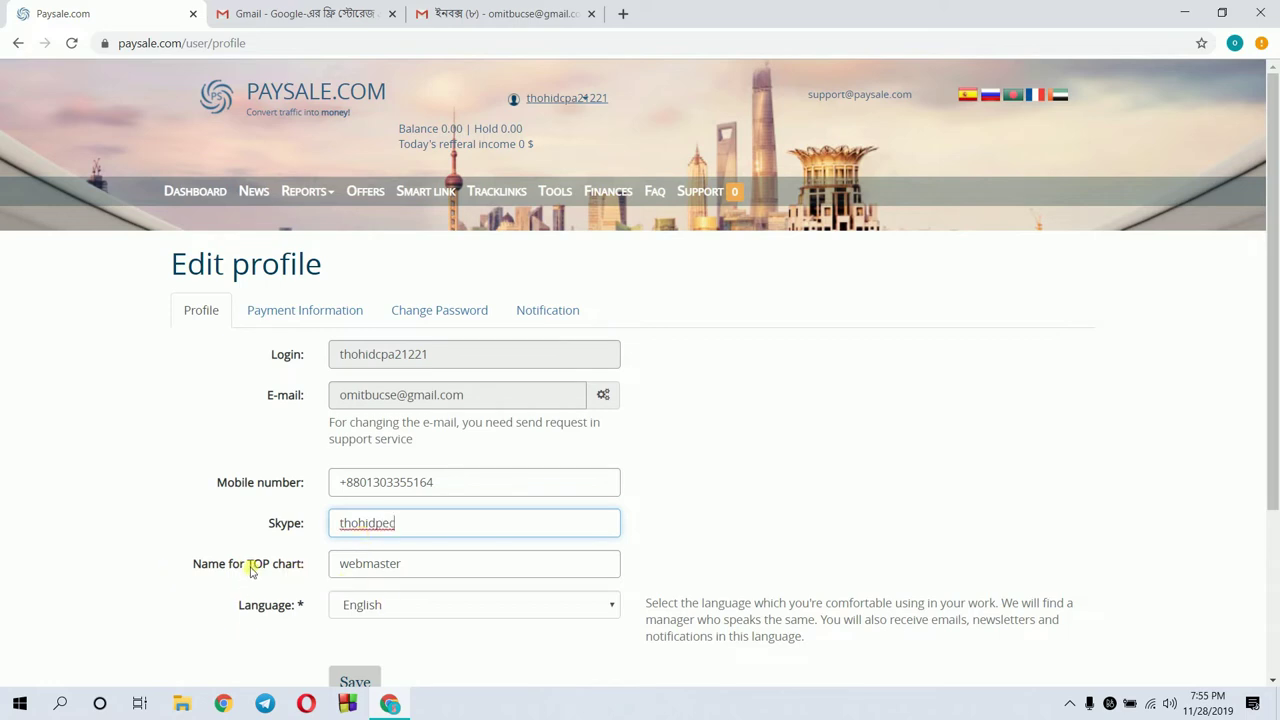
pyautogui.click(398, 566)
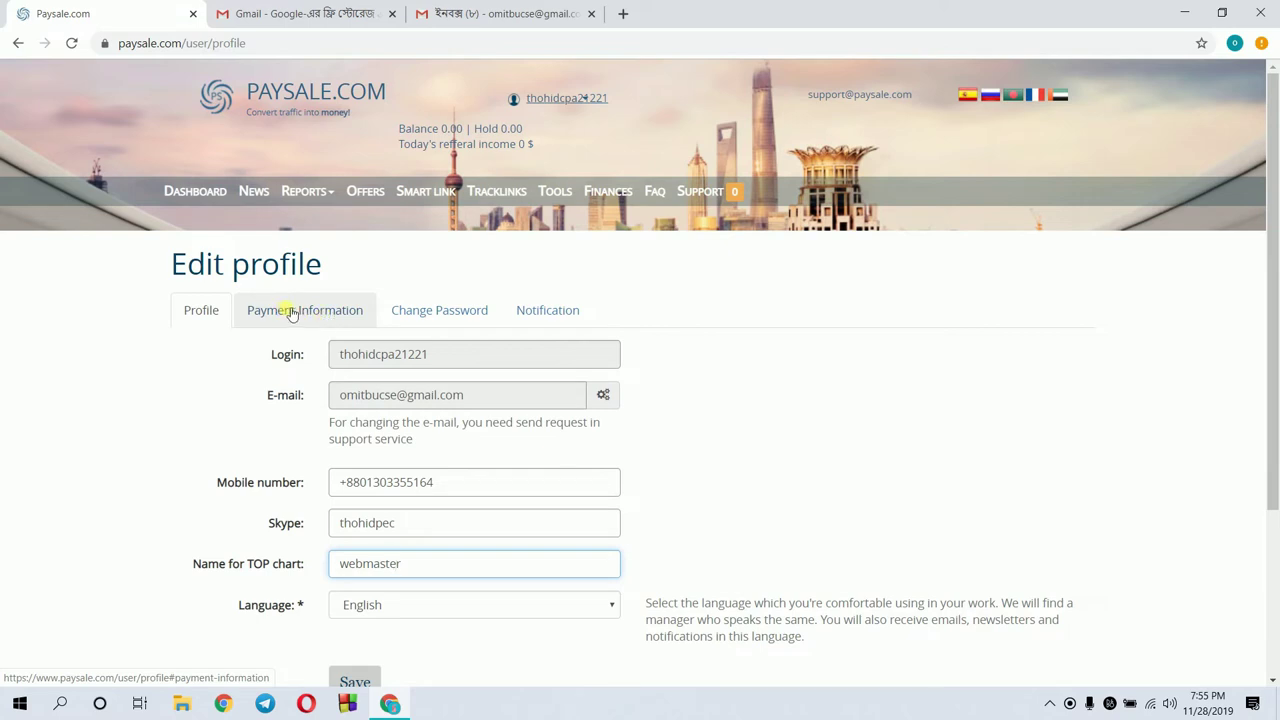
# Paste the account's Gmail address as the Webmoney Account/e-wallet and save the payment information
pyautogui.click(340, 312)
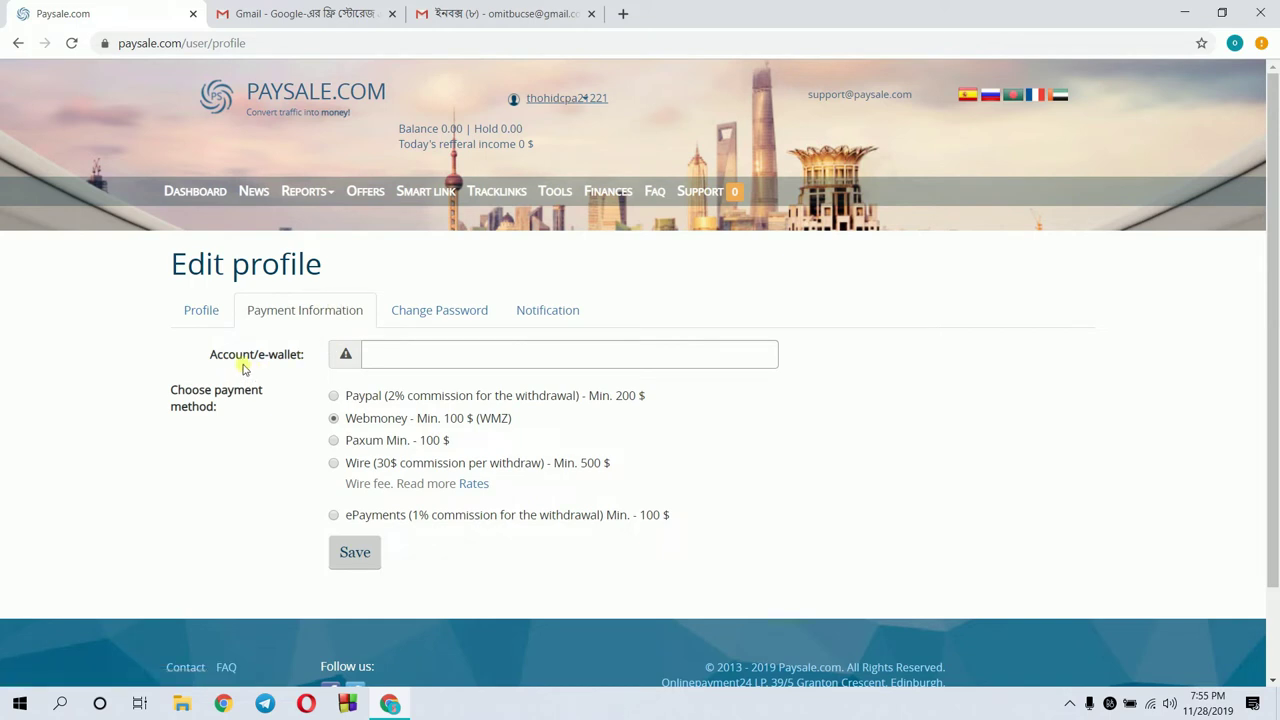
pyautogui.click(372, 363)
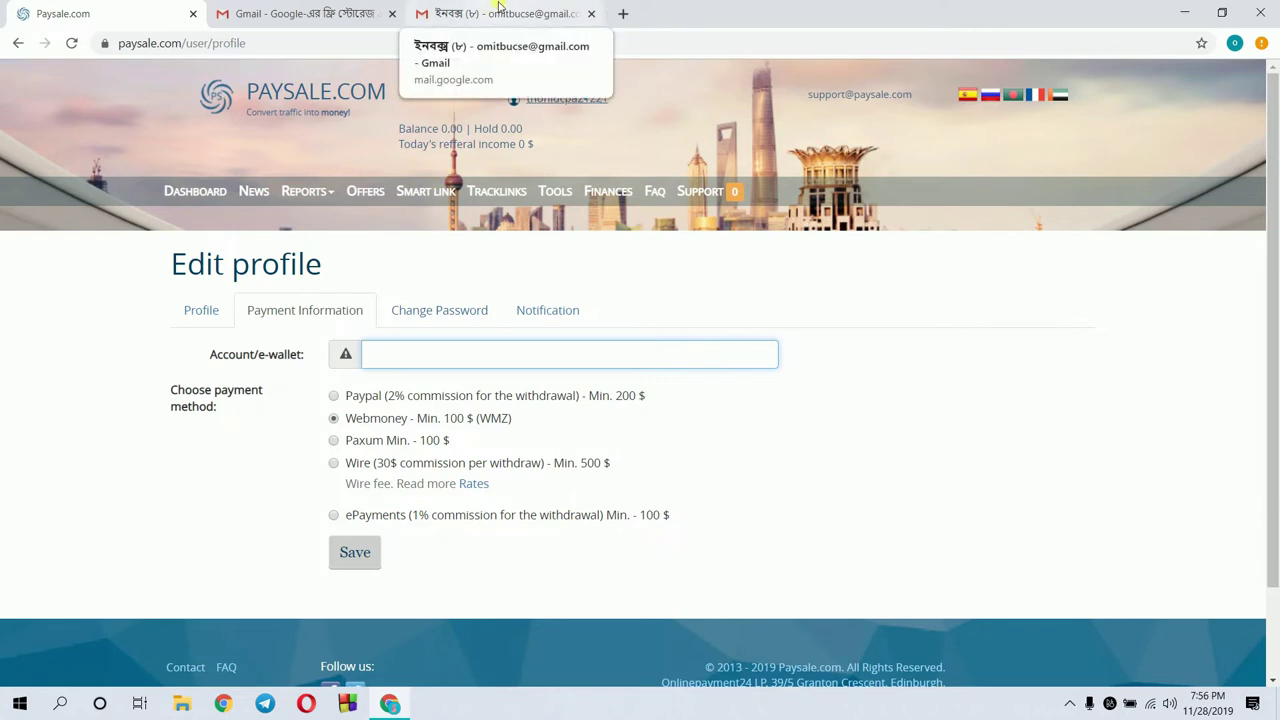
pyautogui.click(498, 10)
pyautogui.click(1251, 86)
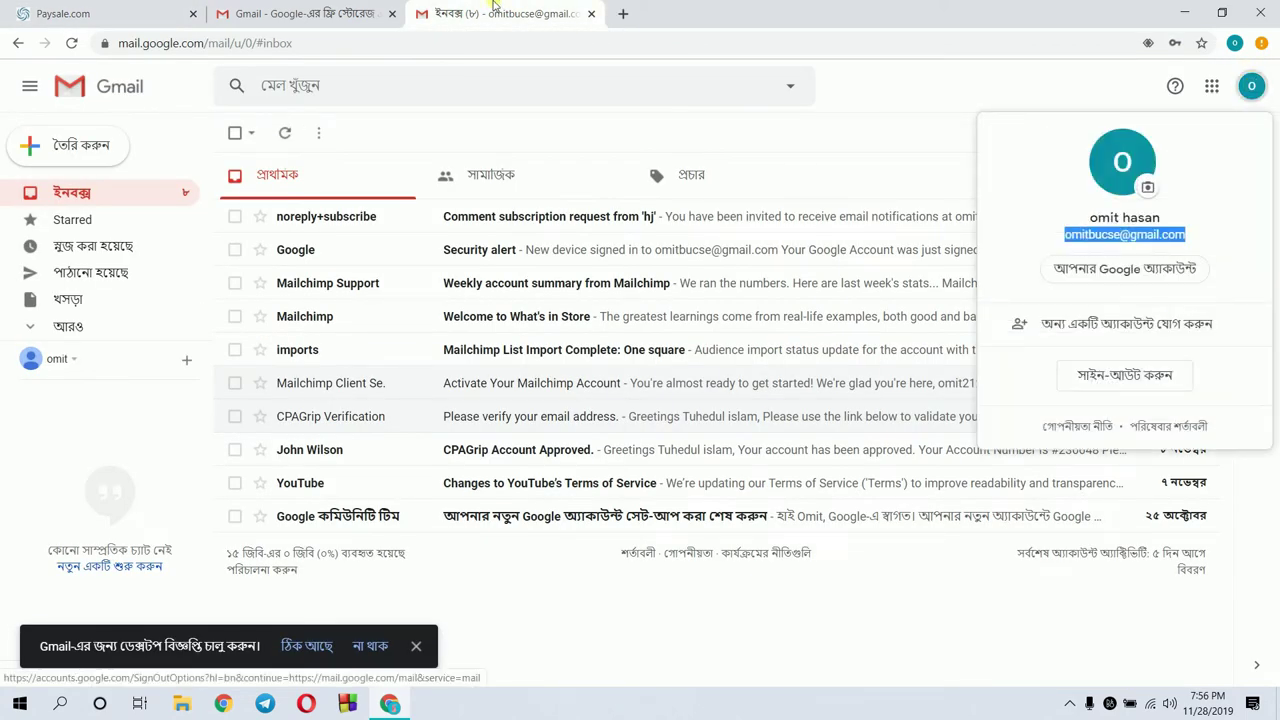
pyautogui.click(138, 8)
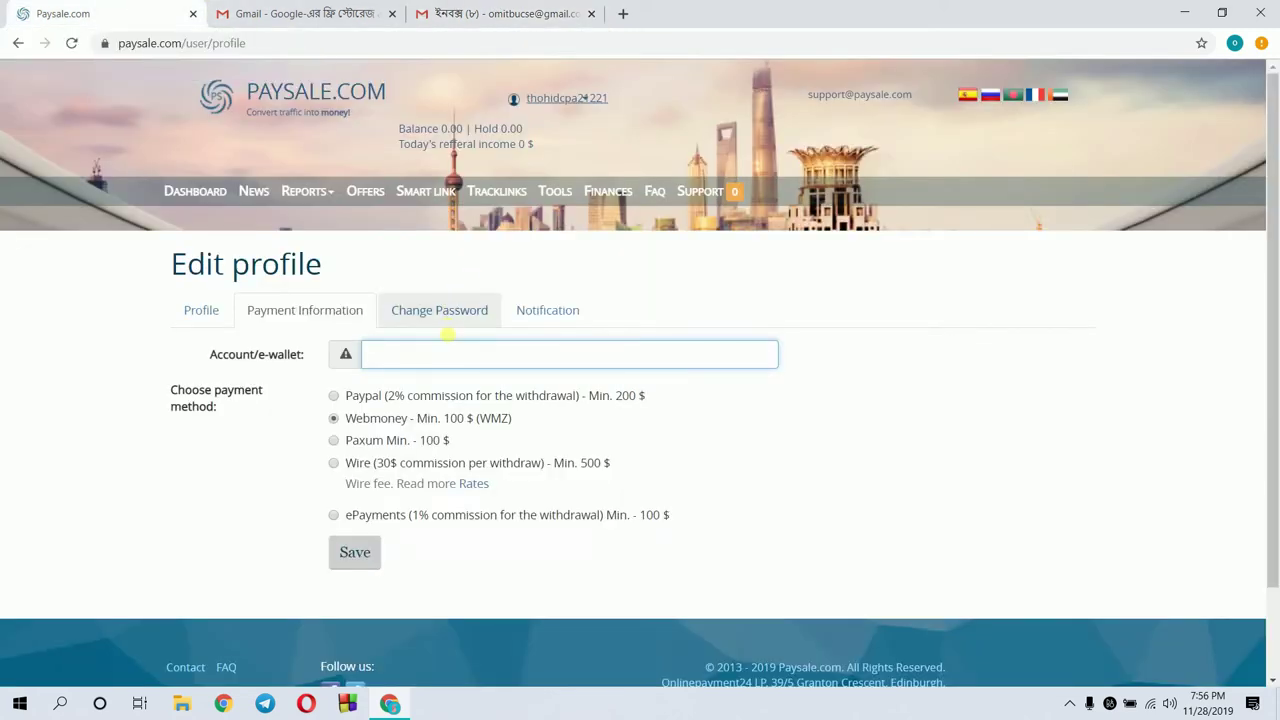
pyautogui.hotkey('ctrl', 'v')
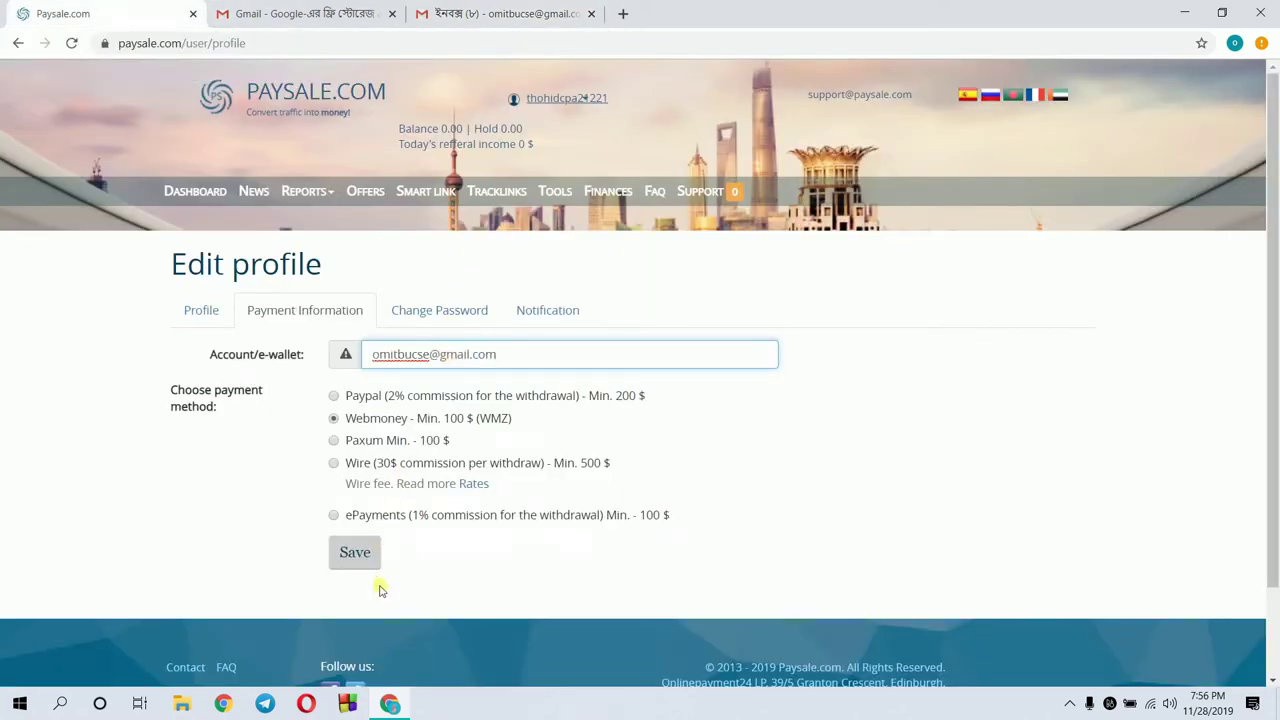
pyautogui.click(352, 556)
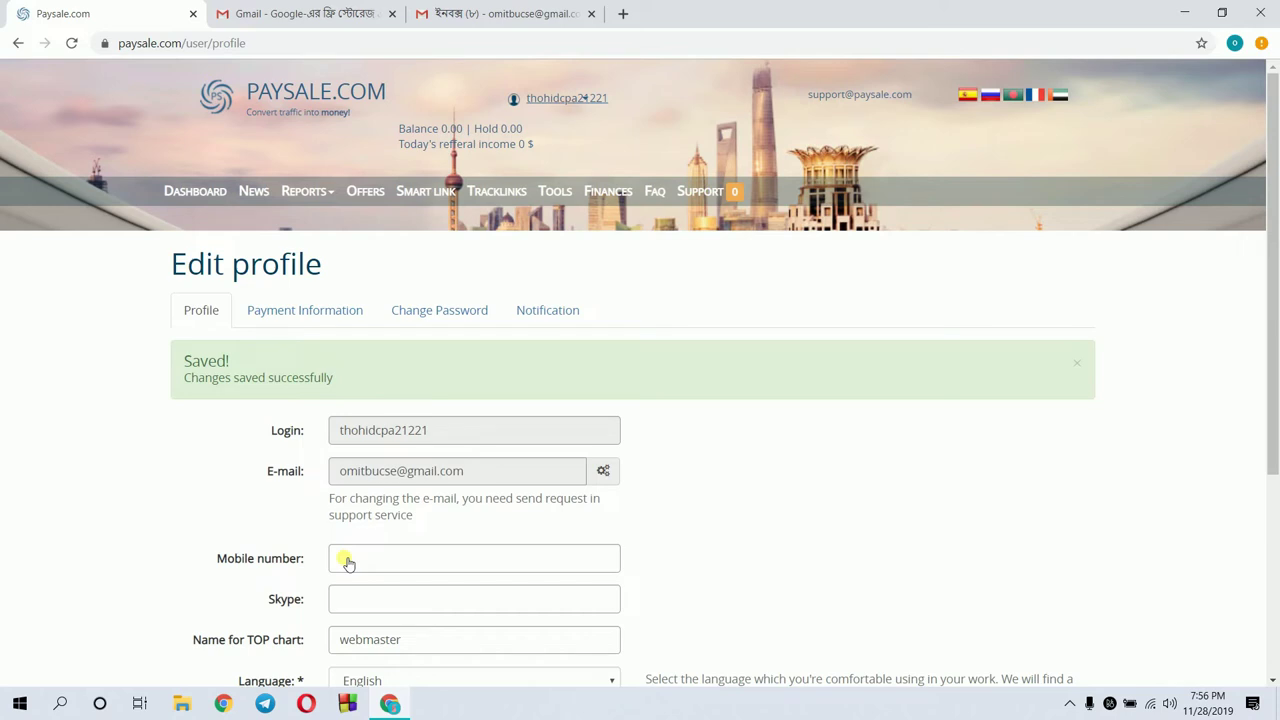
# Save the notification preferences for ticket e-mails and all offers, then go back to the Dashboard
pyautogui.click(417, 321)
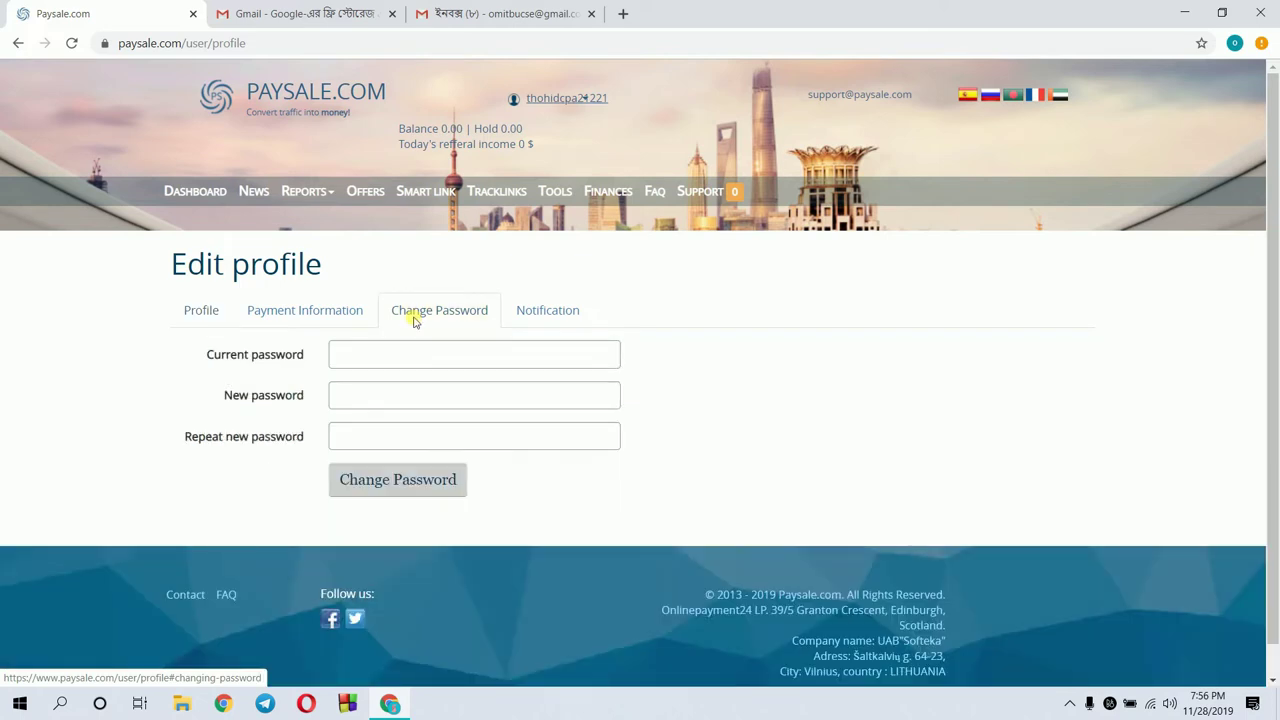
pyautogui.click(537, 319)
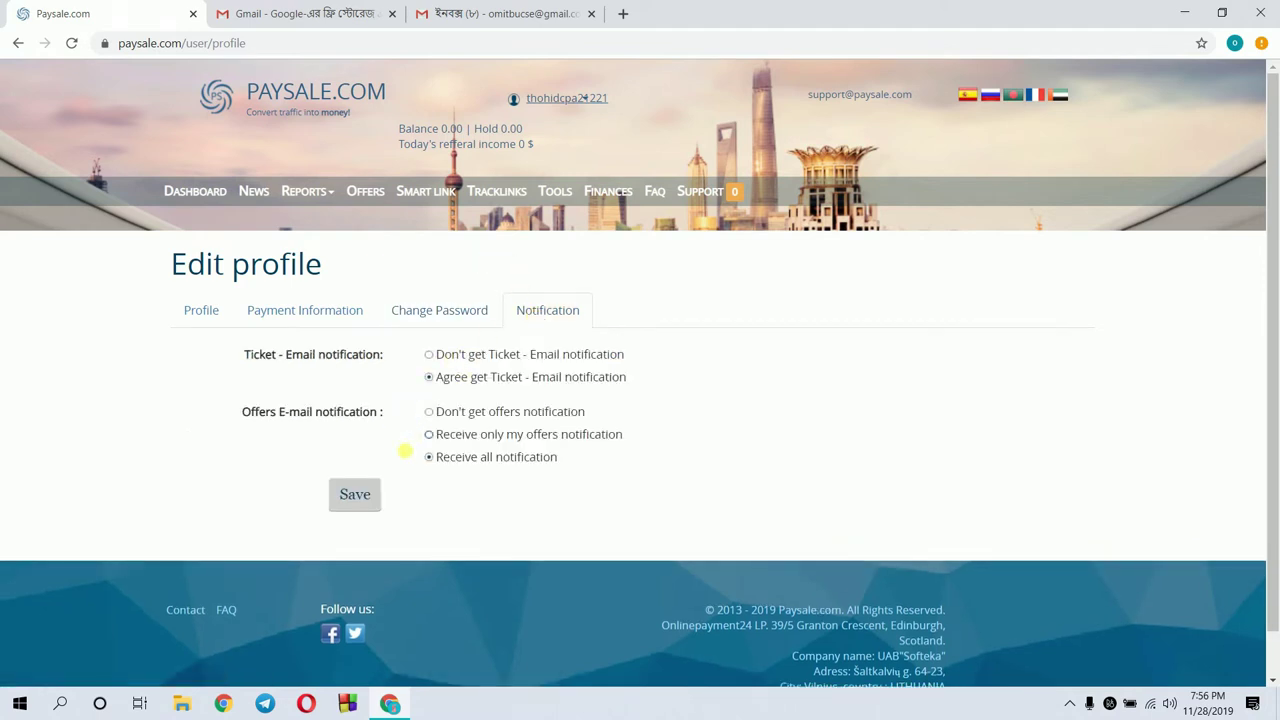
pyautogui.click(365, 495)
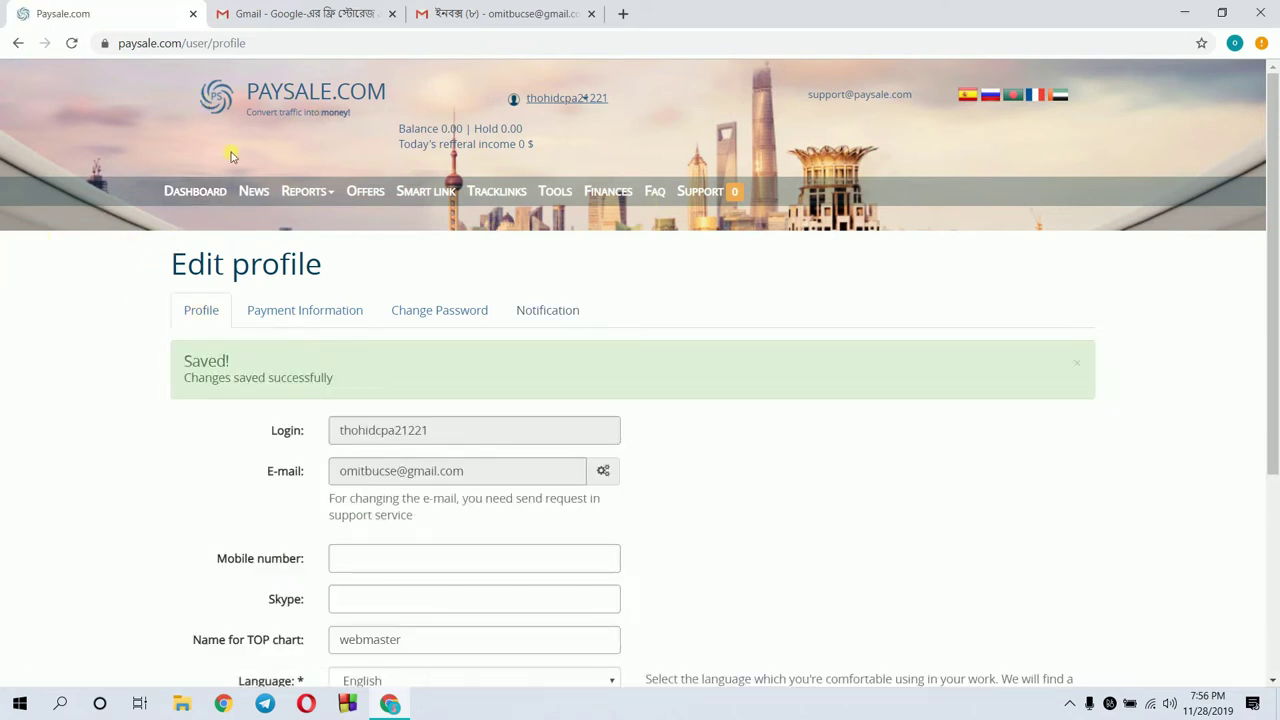
pyautogui.click(210, 199)
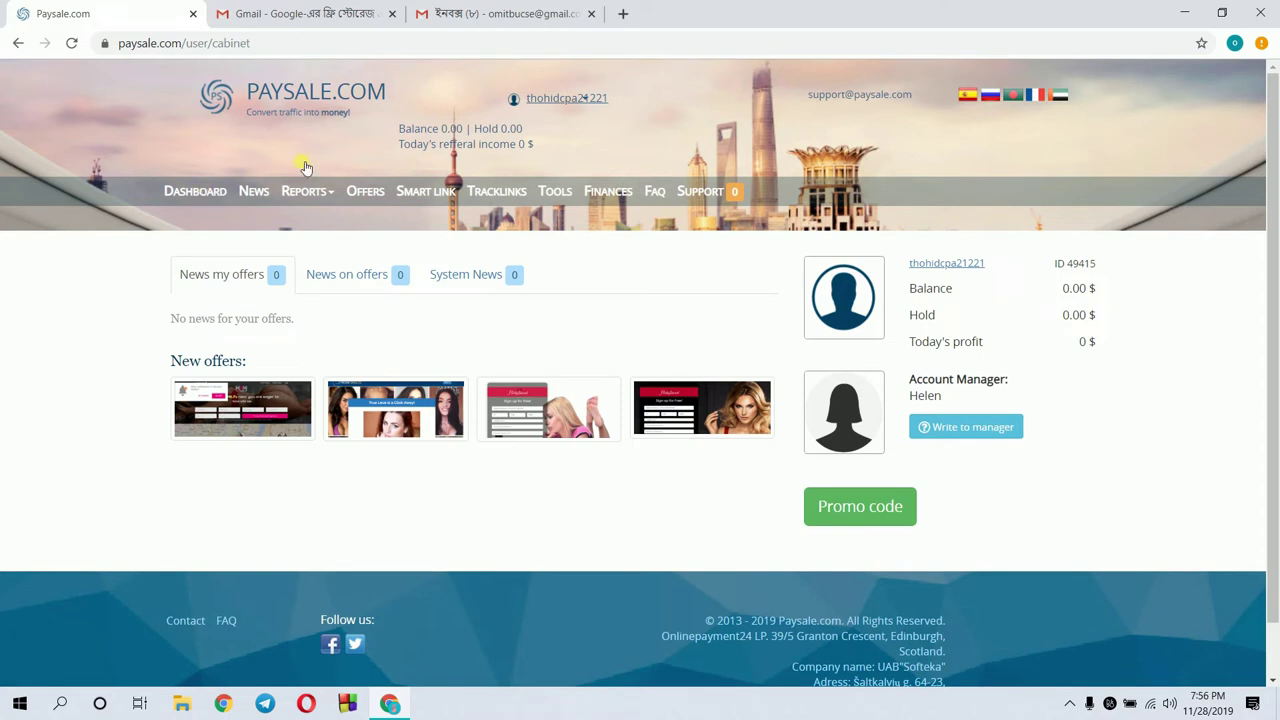
# Go to the Offers catalogue from the top navigation menu
pyautogui.click(364, 200)
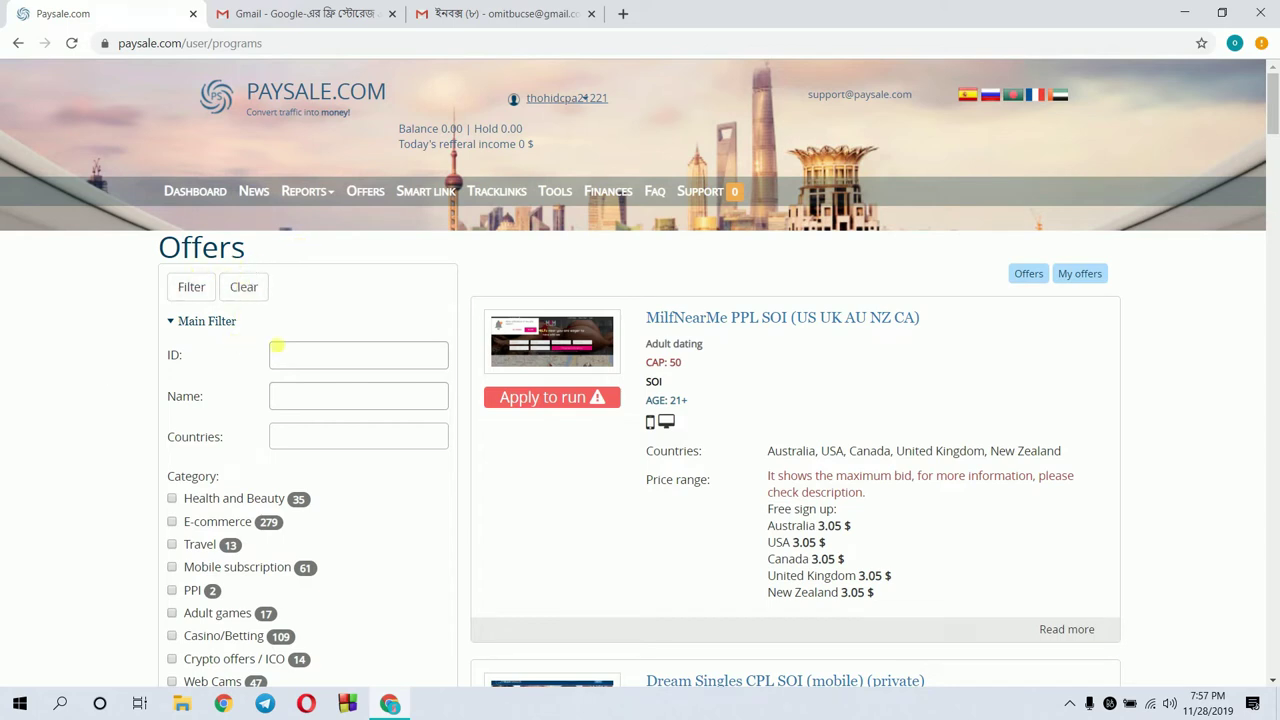
pyautogui.click(294, 358)
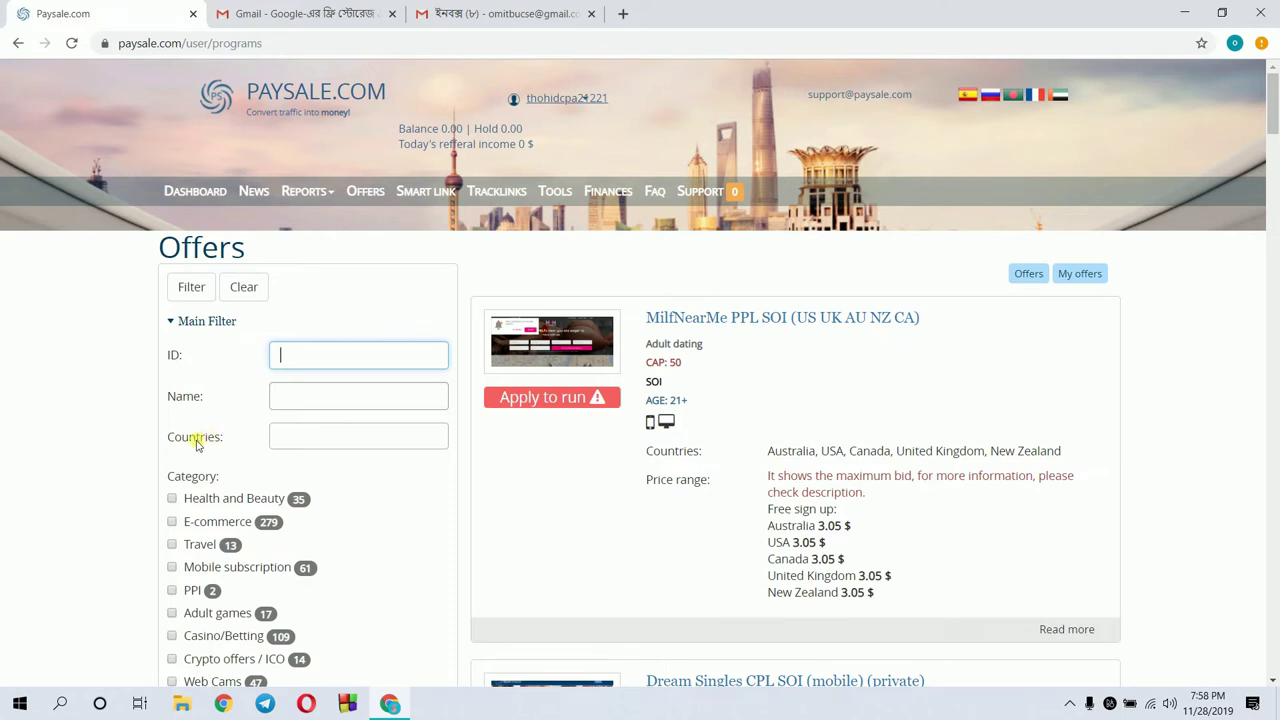
pyautogui.click(283, 446)
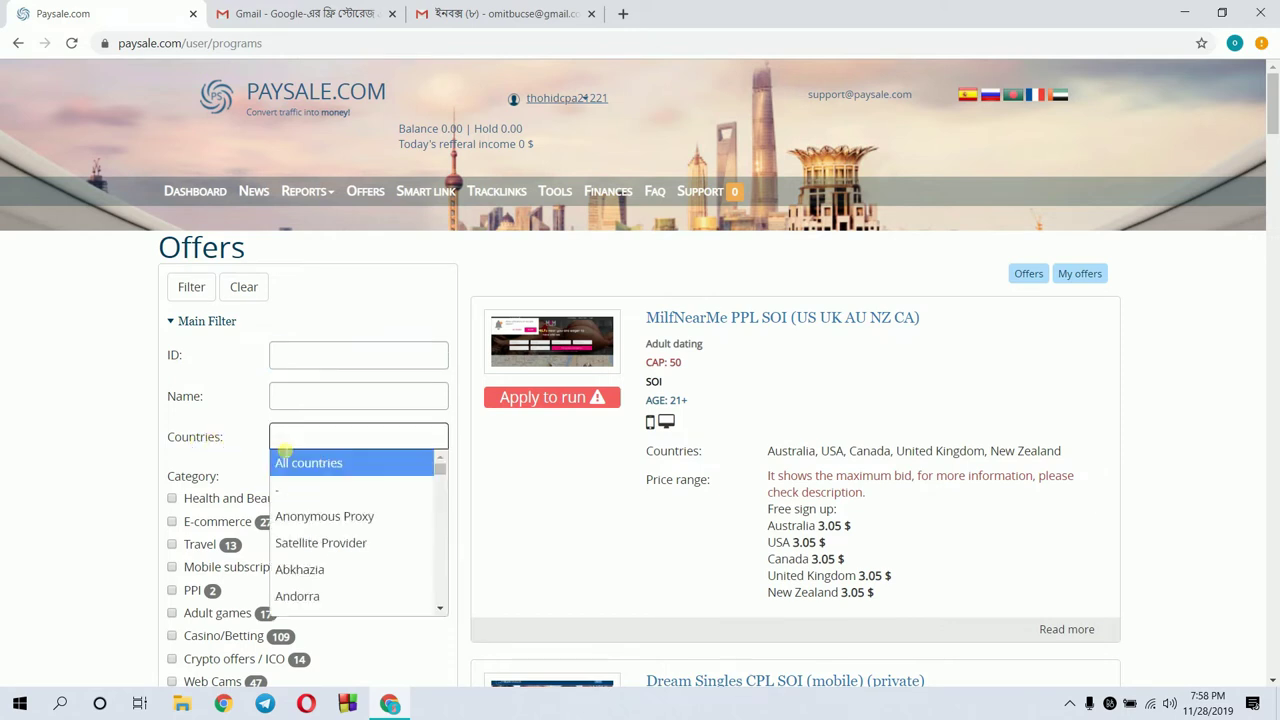
pyautogui.write('uni')
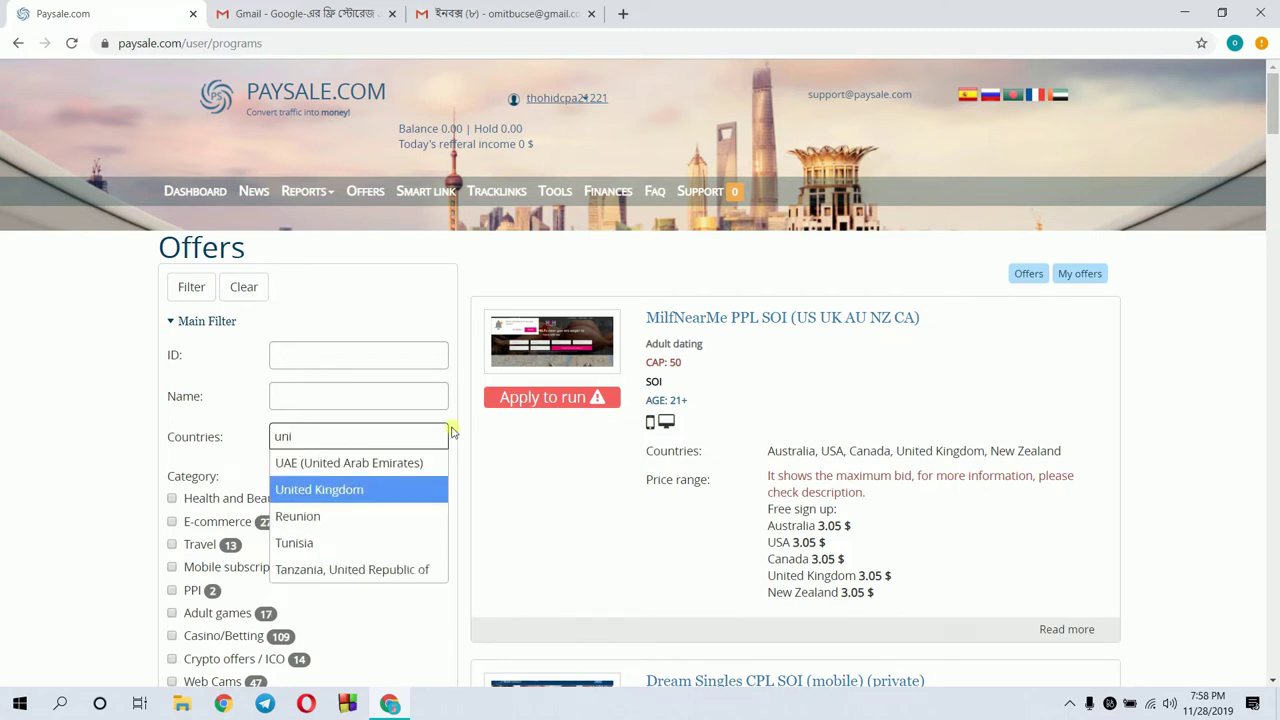
pyautogui.click(413, 445)
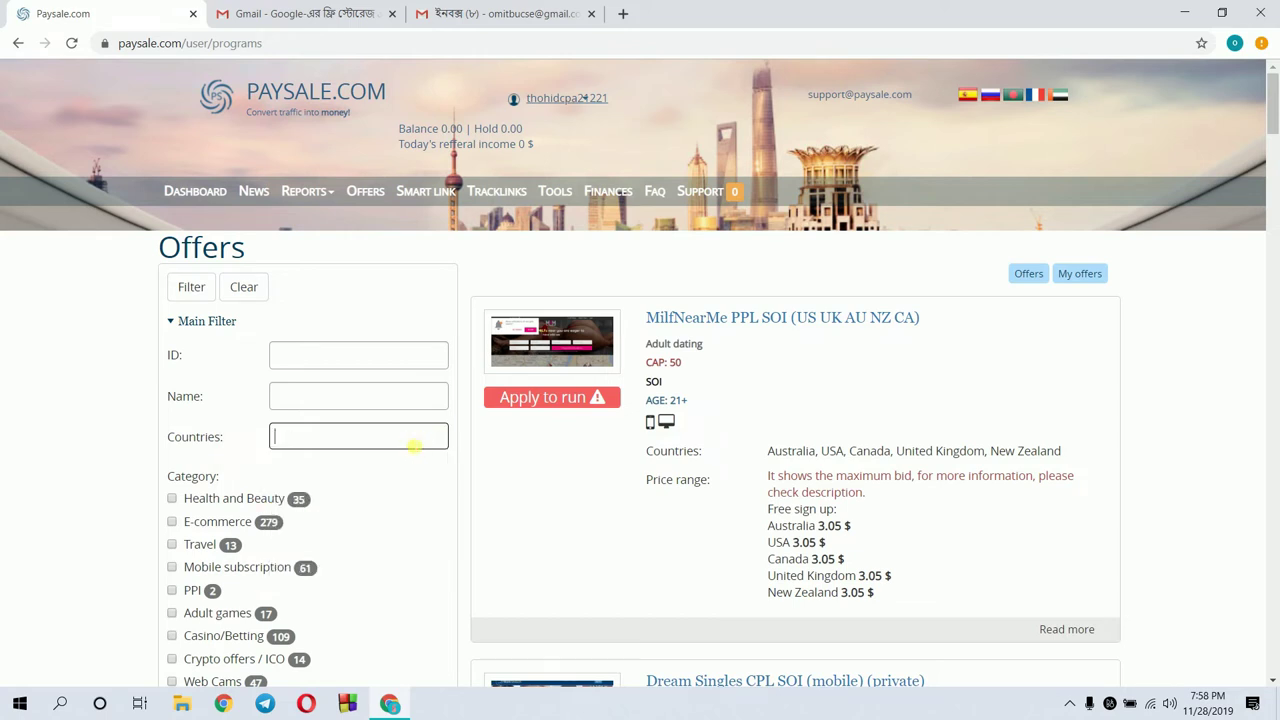
pyautogui.write('u')
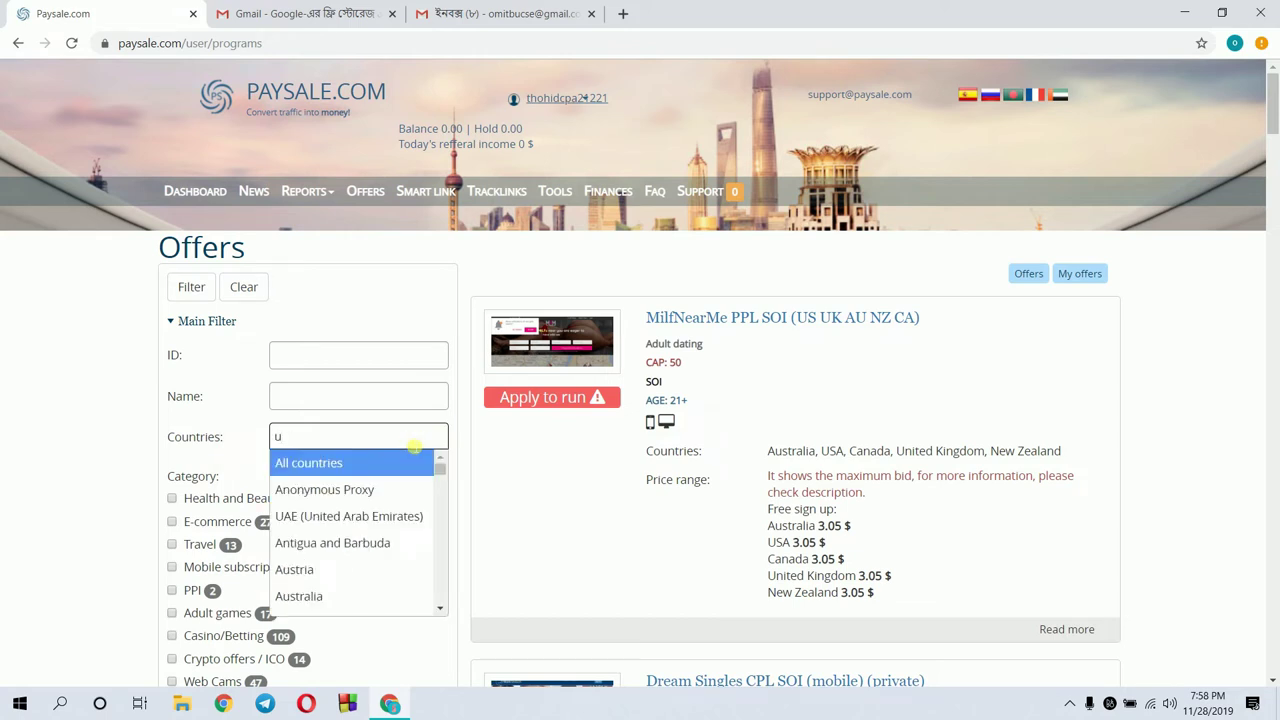
pyautogui.write('s')
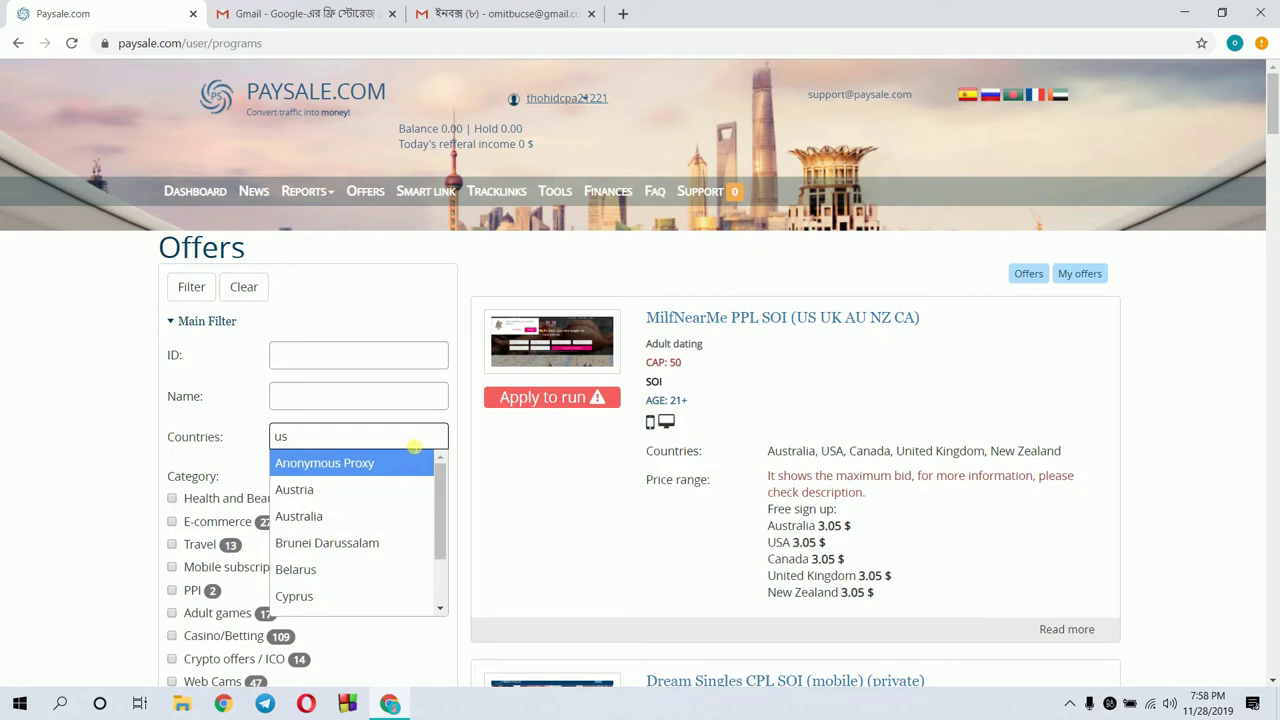
pyautogui.write('a')
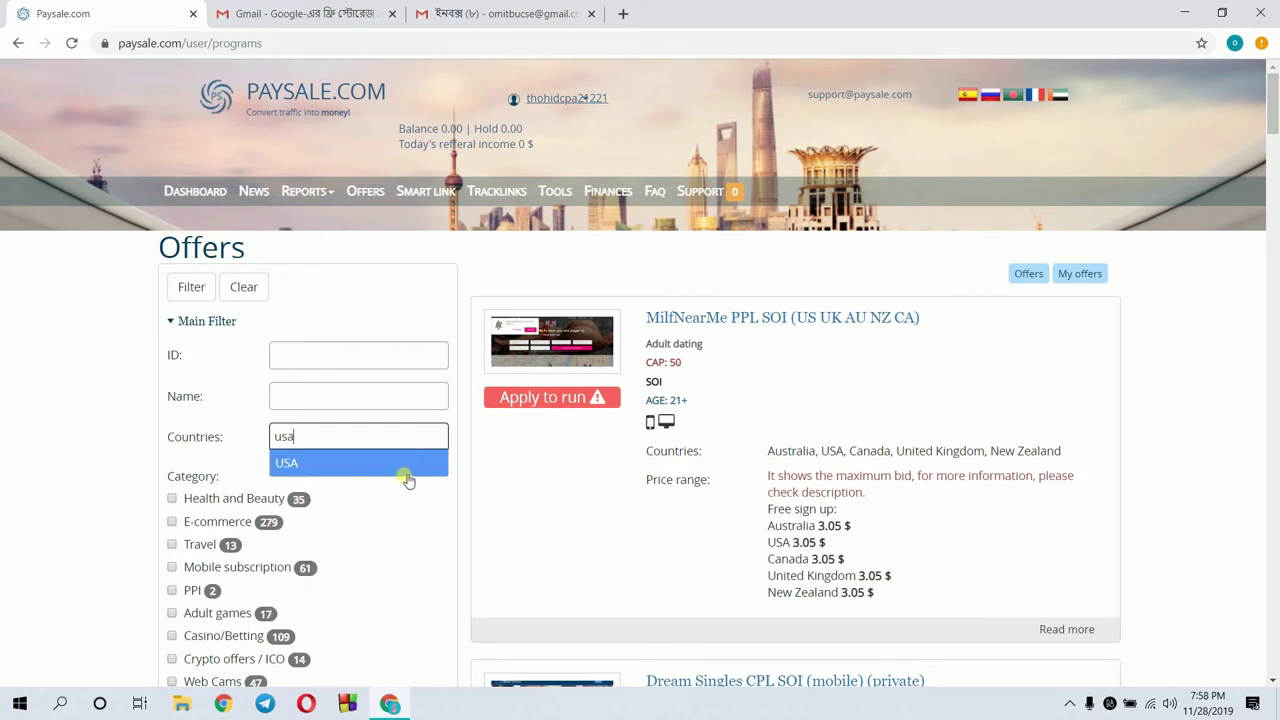
pyautogui.click(337, 470)
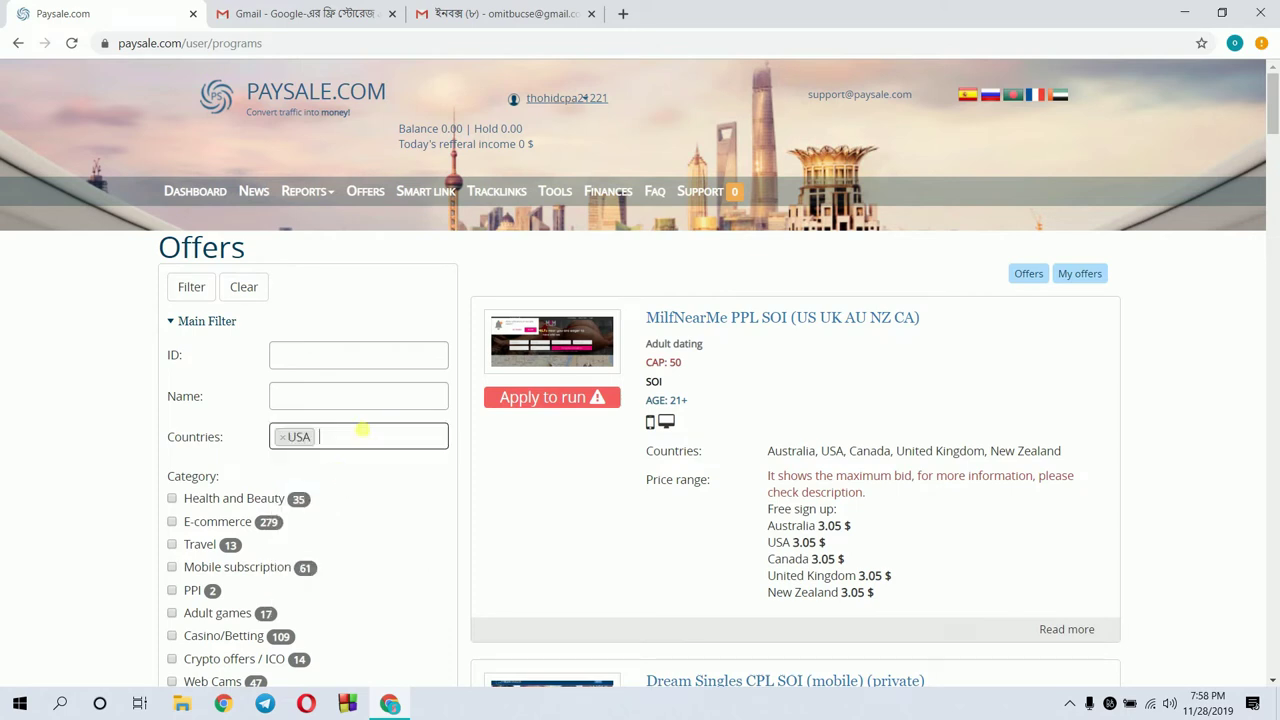
pyautogui.press('BackSpace')
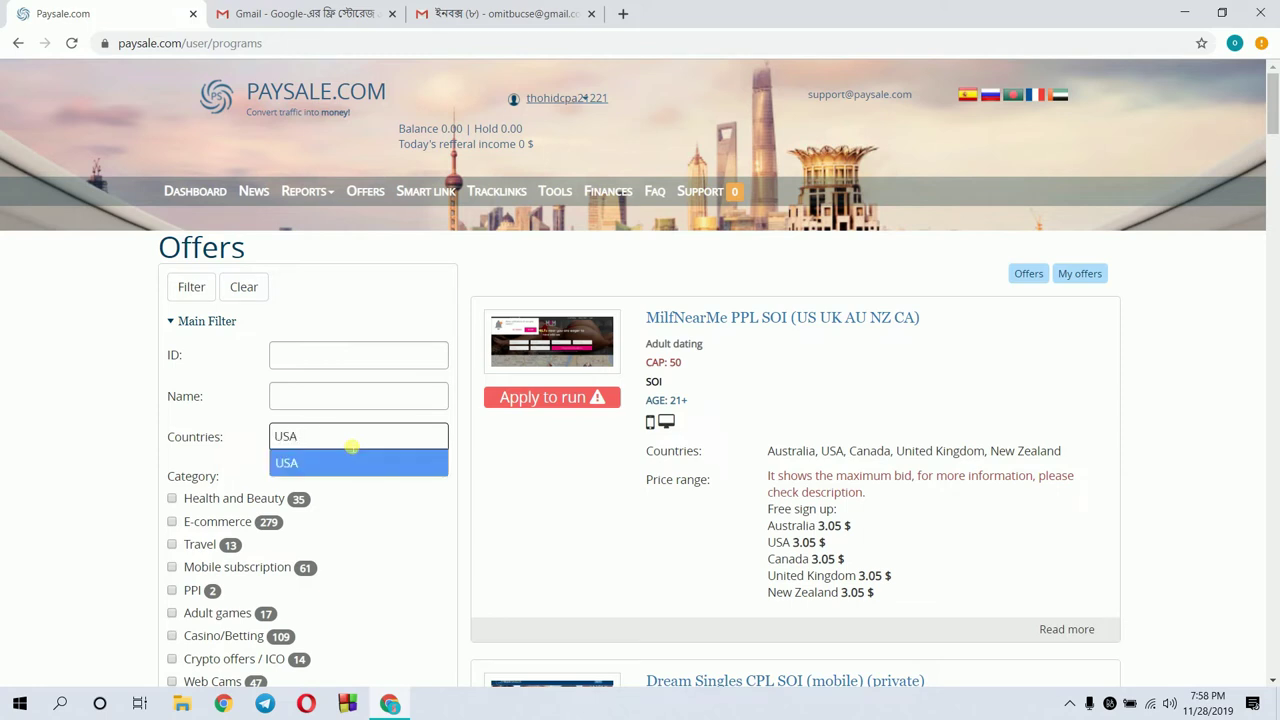
pyautogui.press('BackSpace')
pyautogui.press('BackSpace')
pyautogui.press('BackSpace')
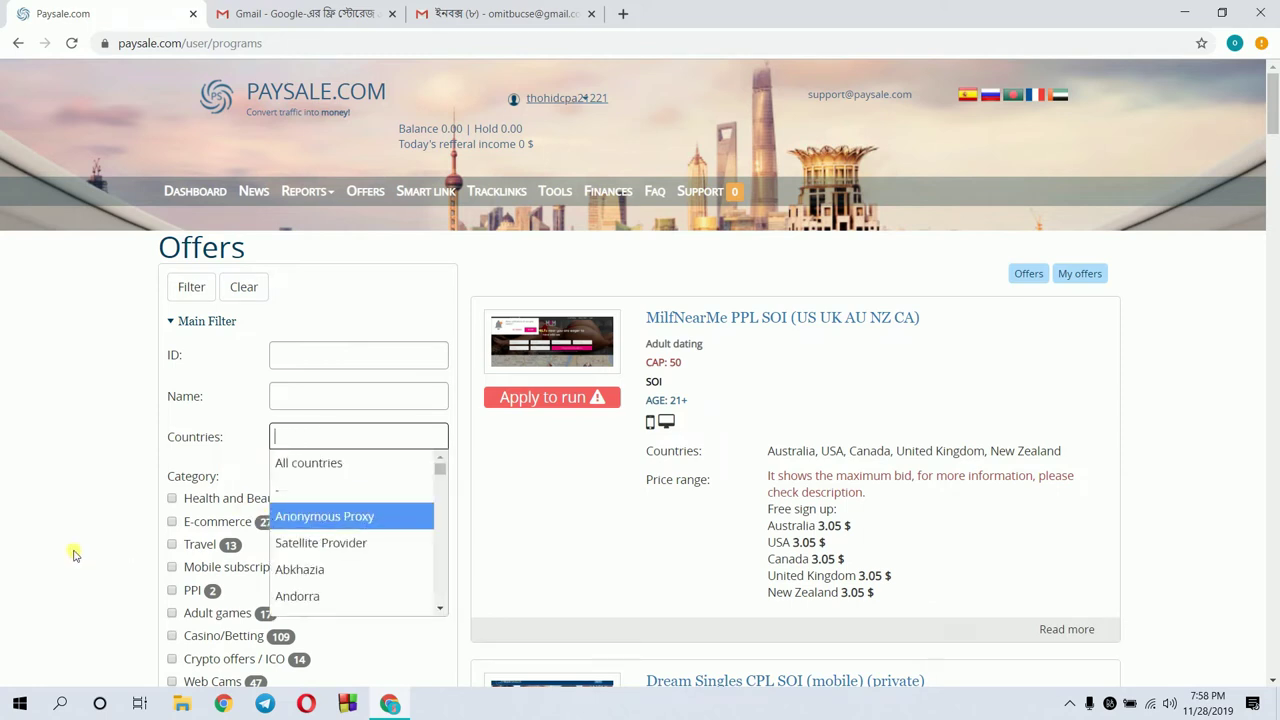
pyautogui.click(52, 425)
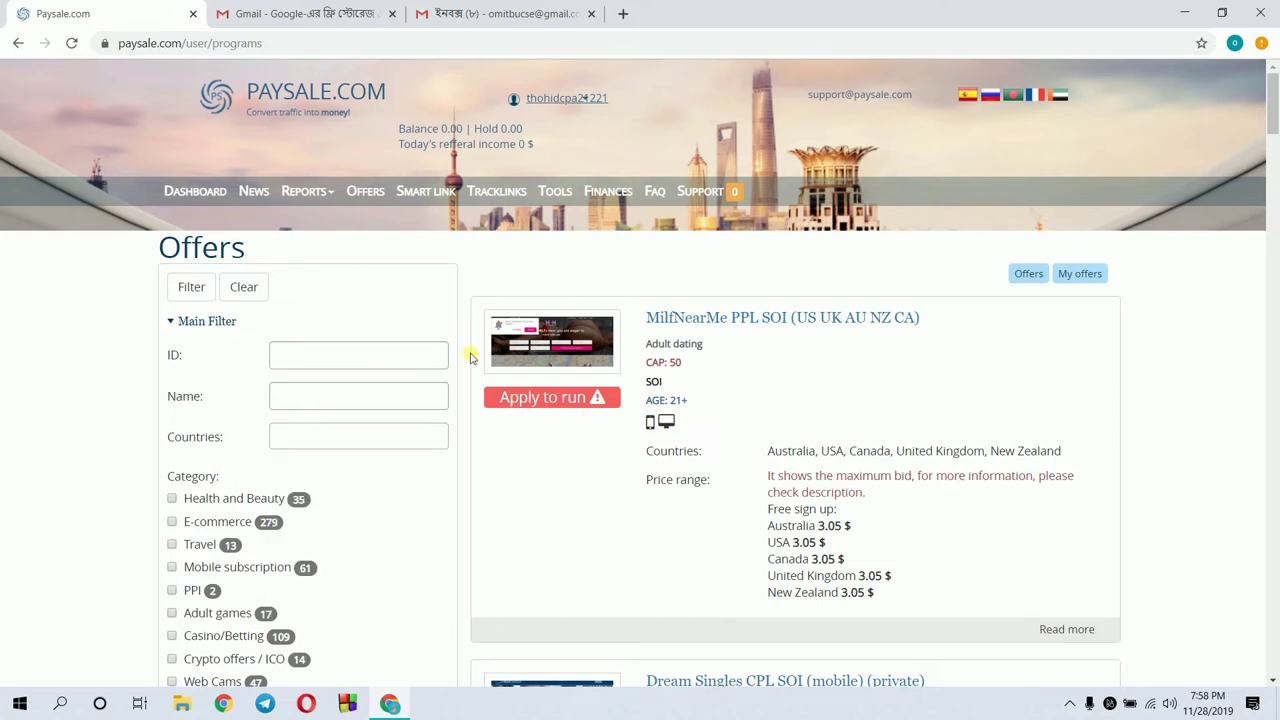
# Toggle the Dating category filter through its states, leaving it unselected
pyautogui.moveTo(1275, 98); pyautogui.dragTo(1276, 128)
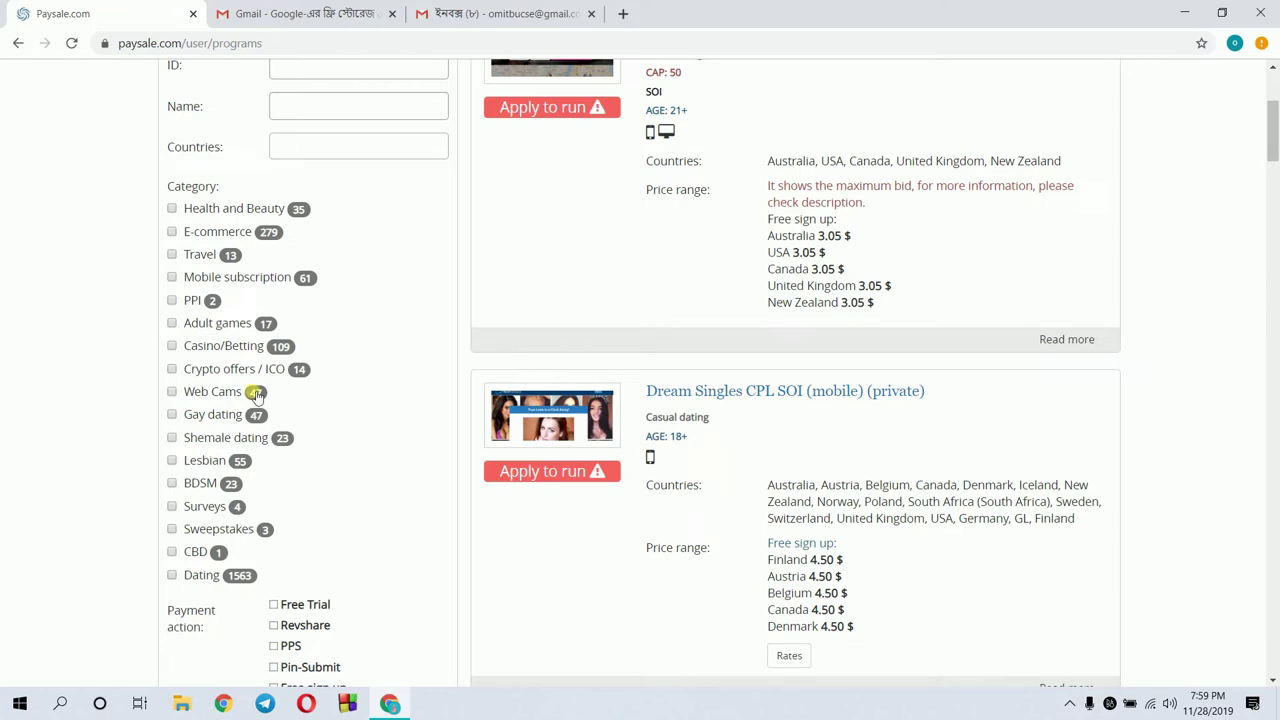
pyautogui.click(172, 577)
pyautogui.click(172, 577)
pyautogui.click(172, 577)
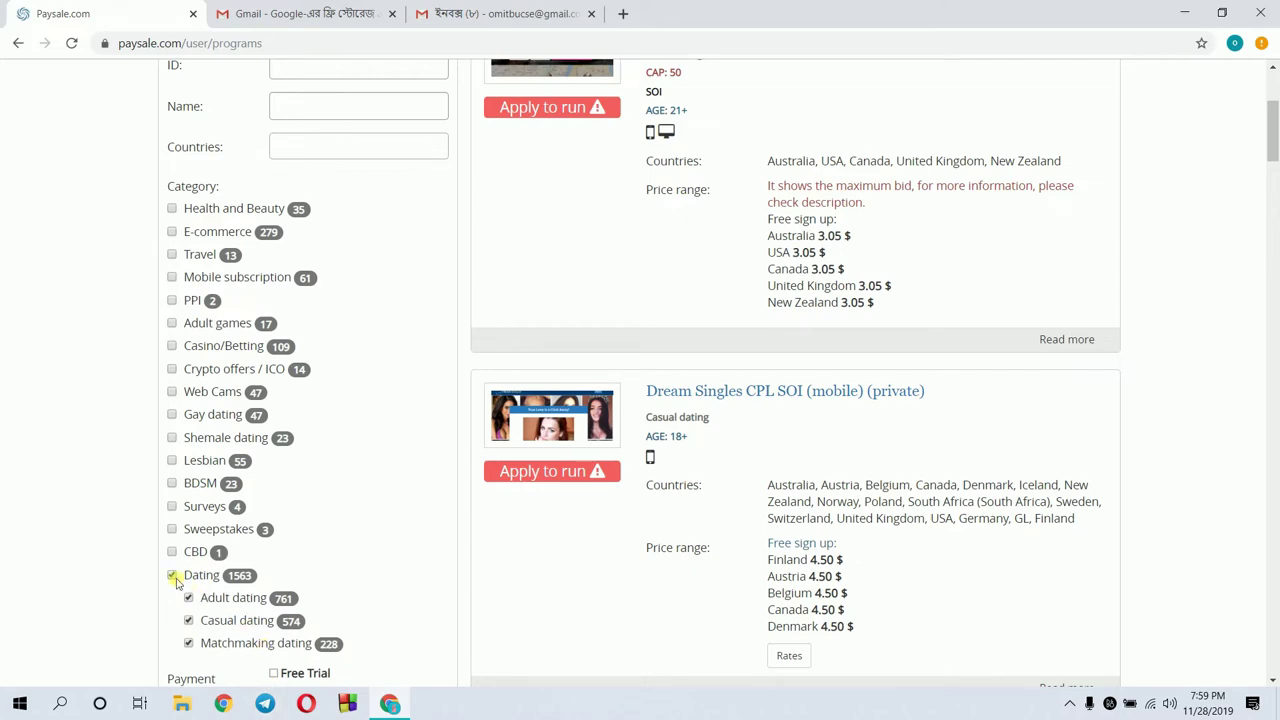
pyautogui.click(172, 577)
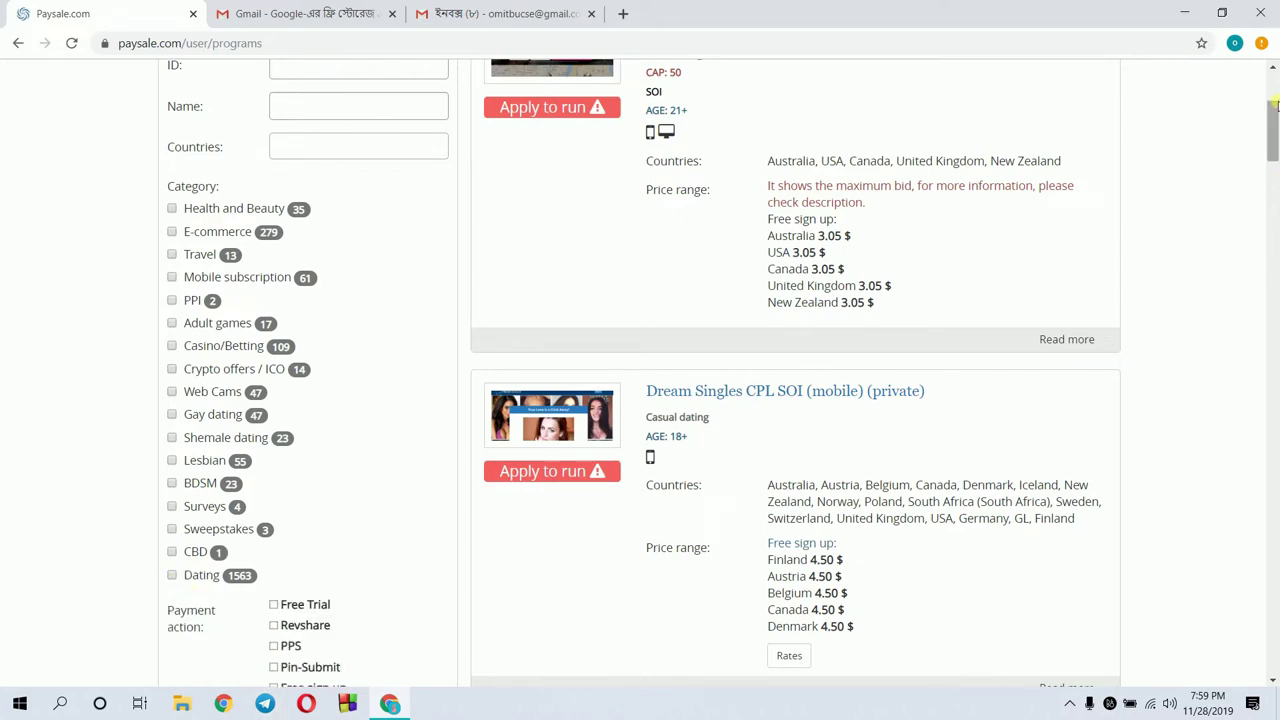
pyautogui.click(1276, 178)
pyautogui.moveTo(1276, 178); pyautogui.dragTo(1276, 174)
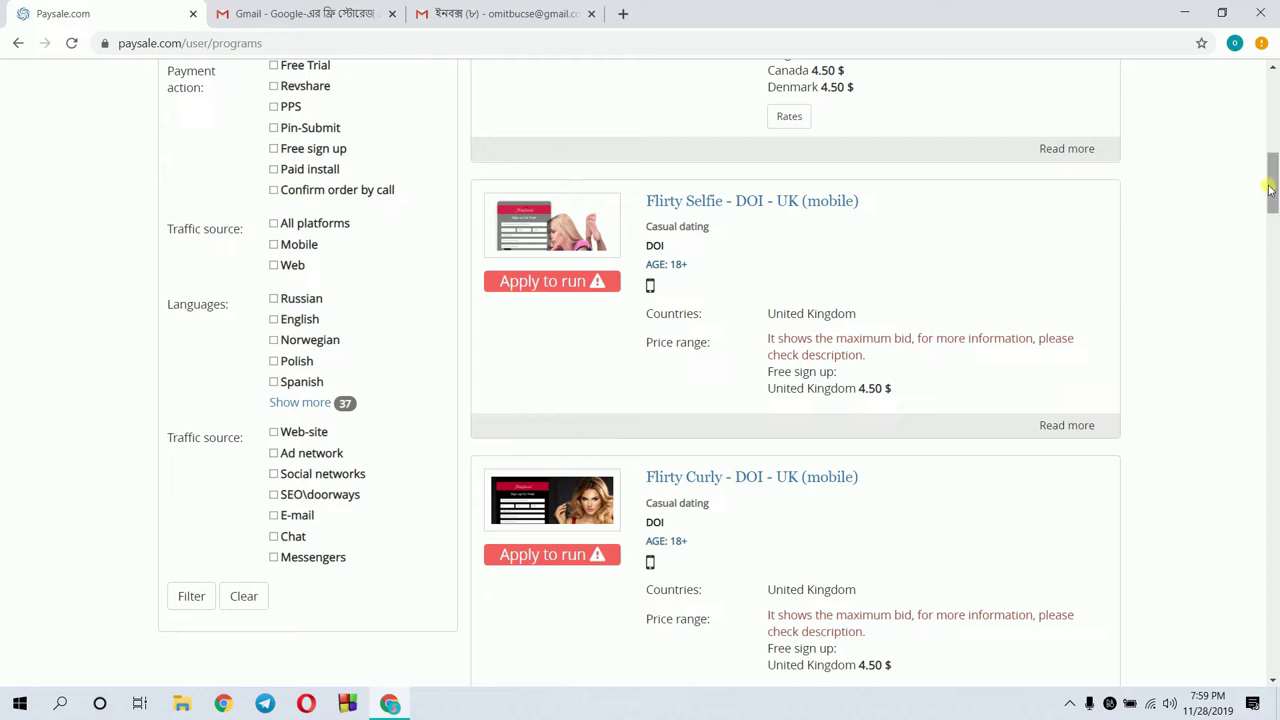
pyautogui.moveTo(1270, 188); pyautogui.dragTo(1256, 80)
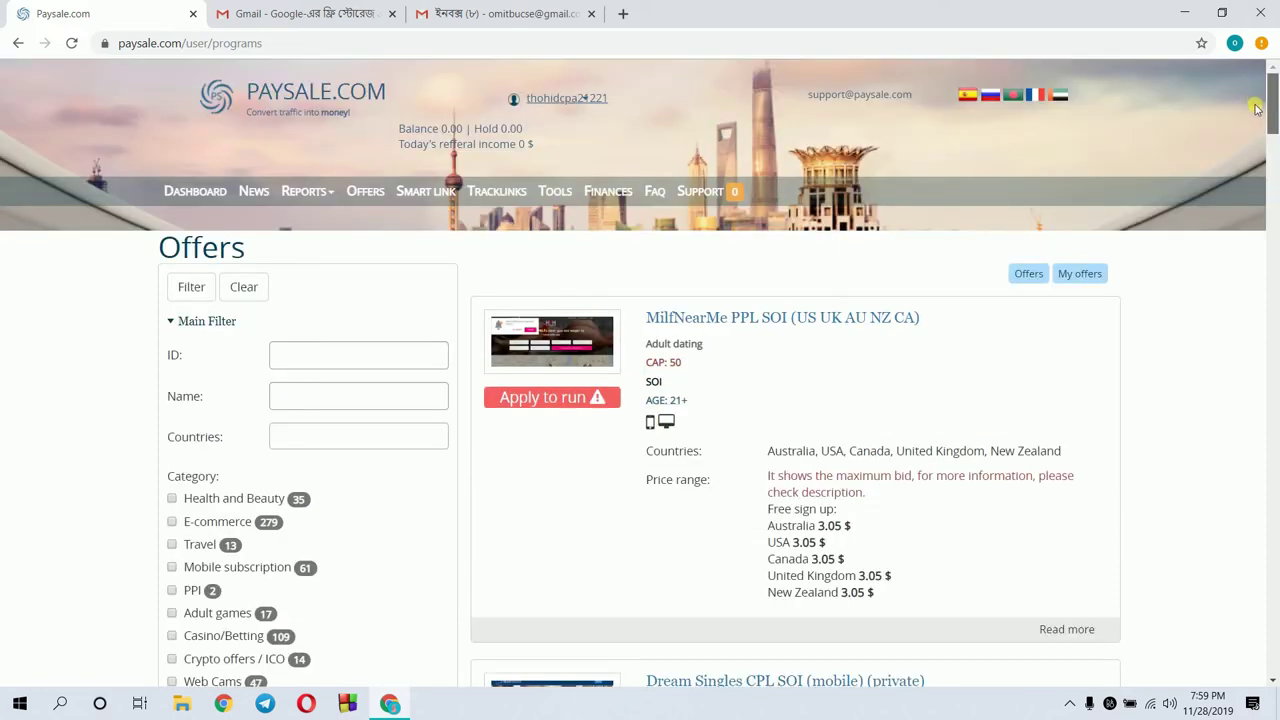
pyautogui.scroll(-1, 1260, 118)
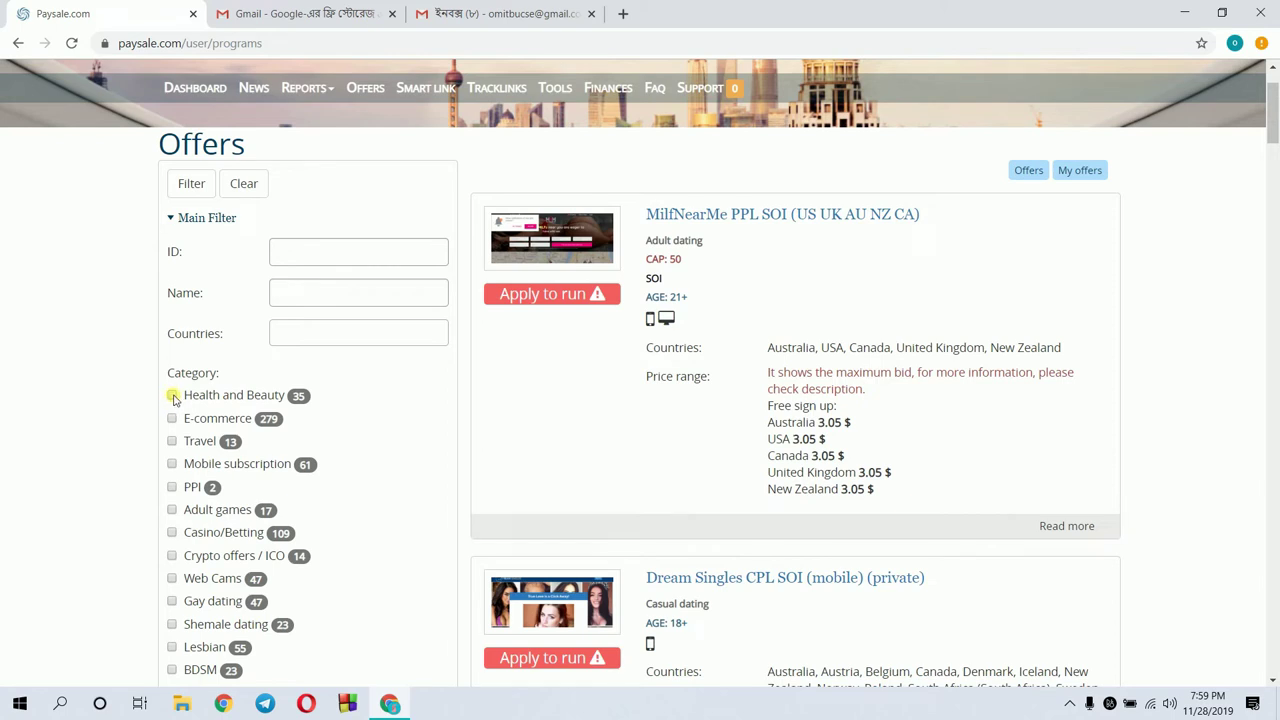
# Select the Health and Beauty category in the offer filters
pyautogui.click(173, 396)
pyautogui.moveTo(1276, 122); pyautogui.dragTo(1276, 162)
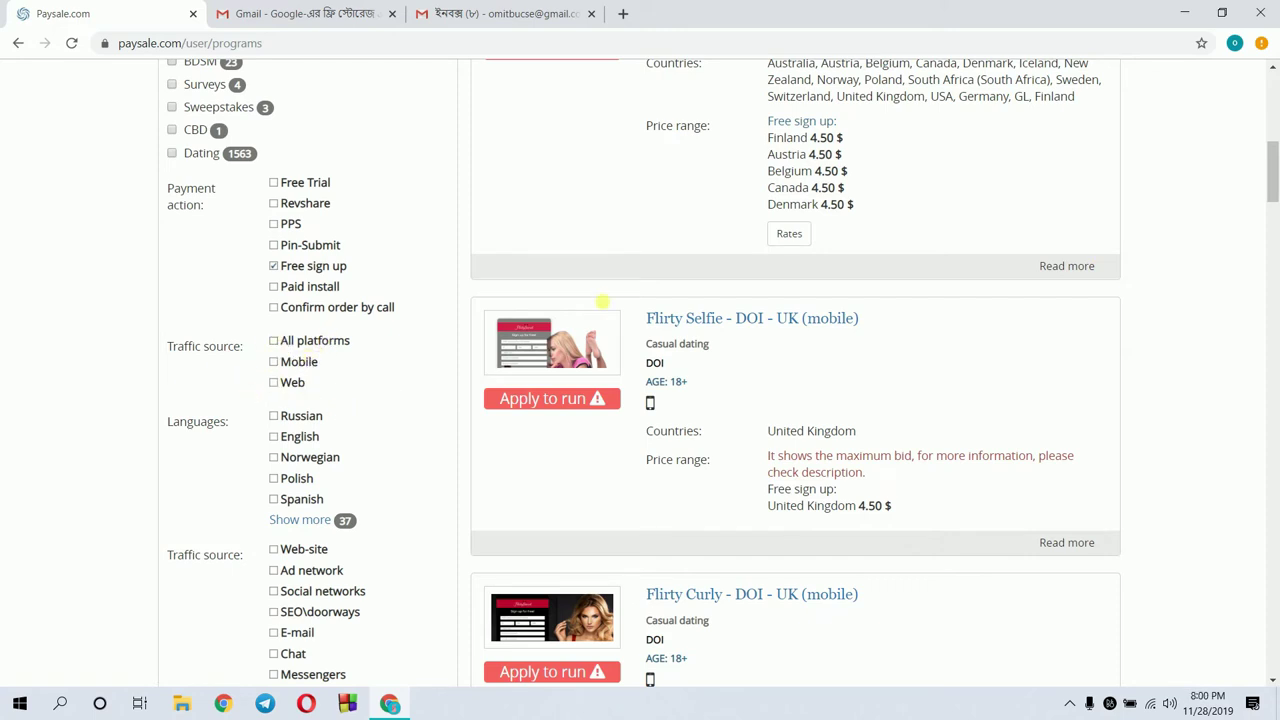
pyautogui.moveTo(1274, 186); pyautogui.dragTo(1274, 208)
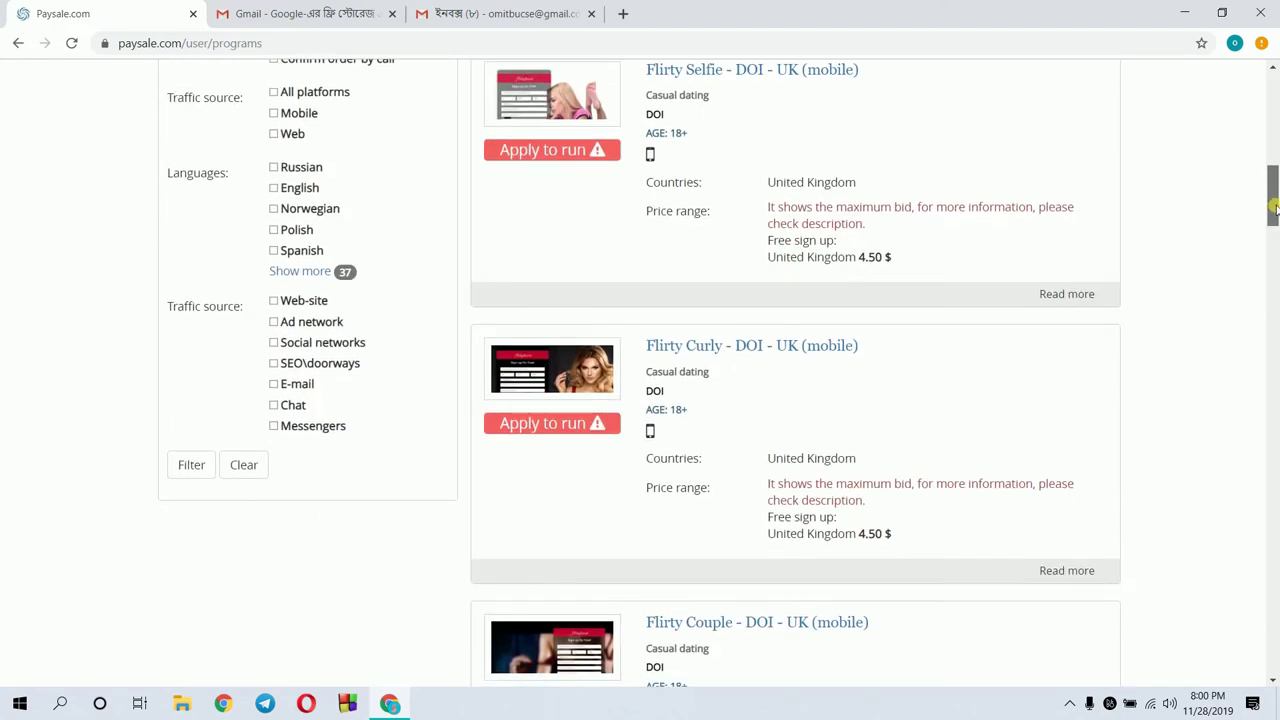
pyautogui.moveTo(1274, 207); pyautogui.dragTo(1274, 205)
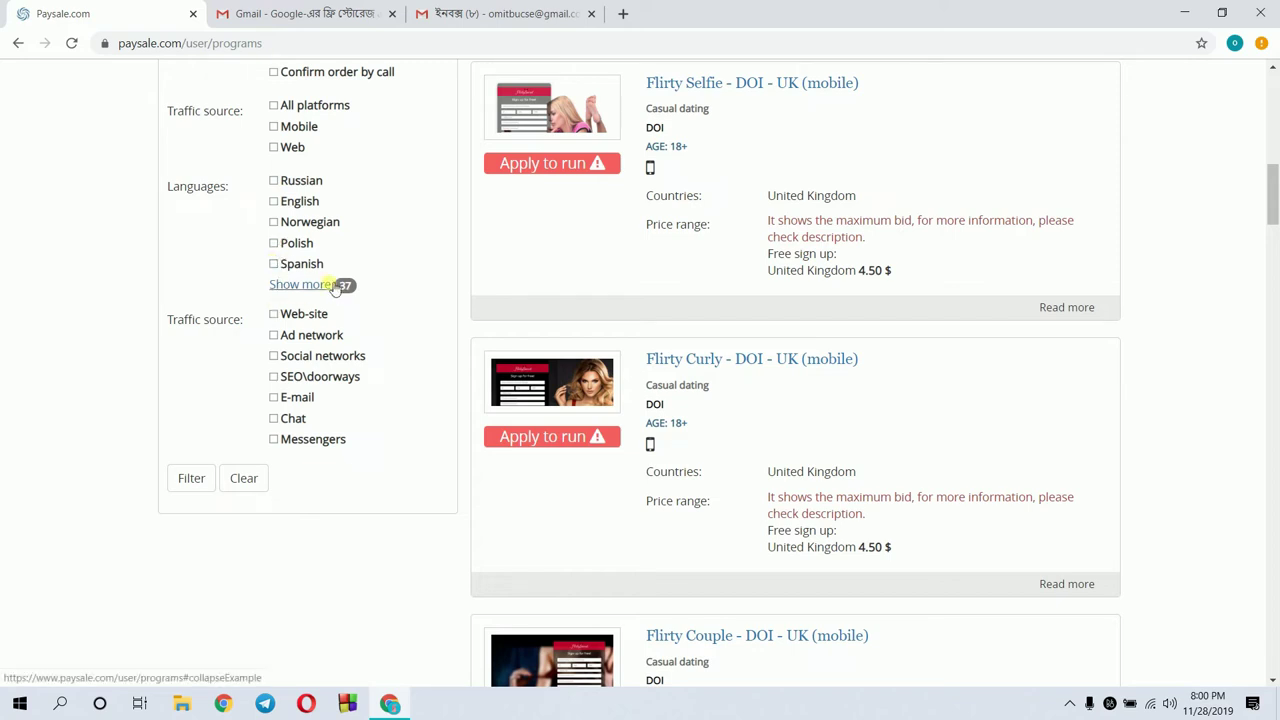
# Include Social networks, E-mail, Chat and Web-site traffic sources and apply the filter
pyautogui.click(274, 356)
pyautogui.click(275, 398)
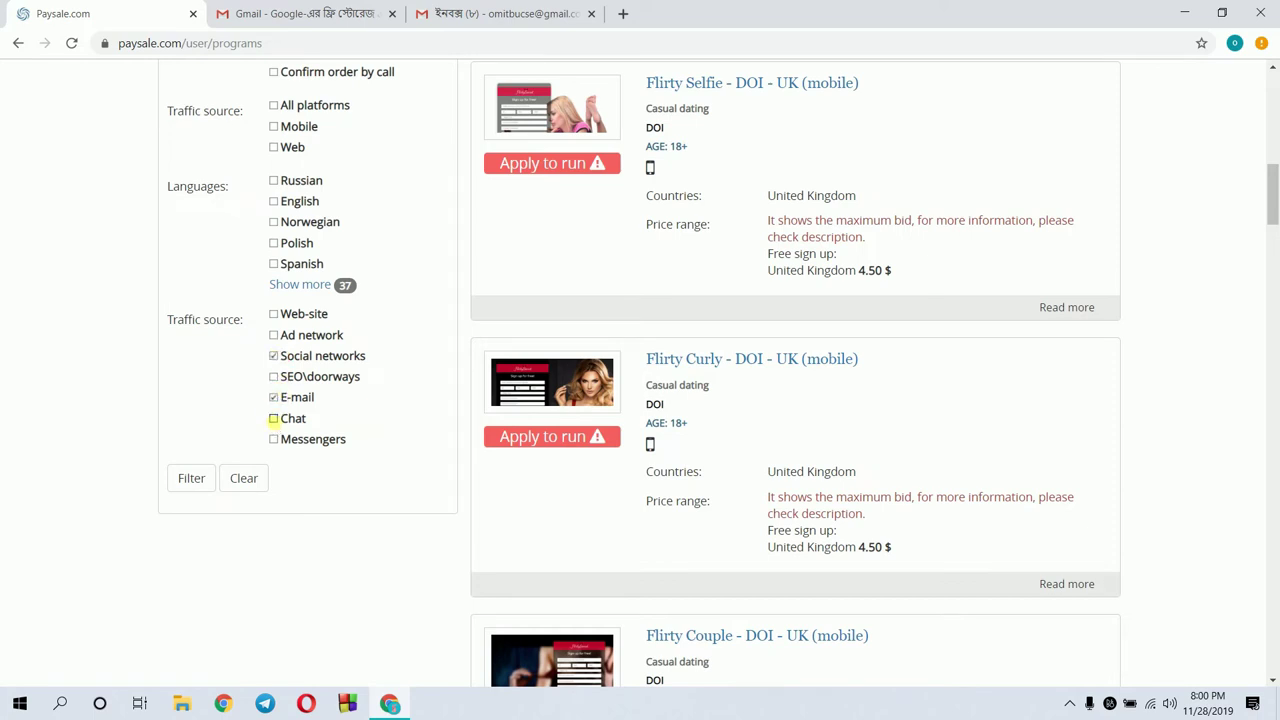
pyautogui.click(274, 419)
pyautogui.click(274, 315)
pyautogui.click(198, 487)
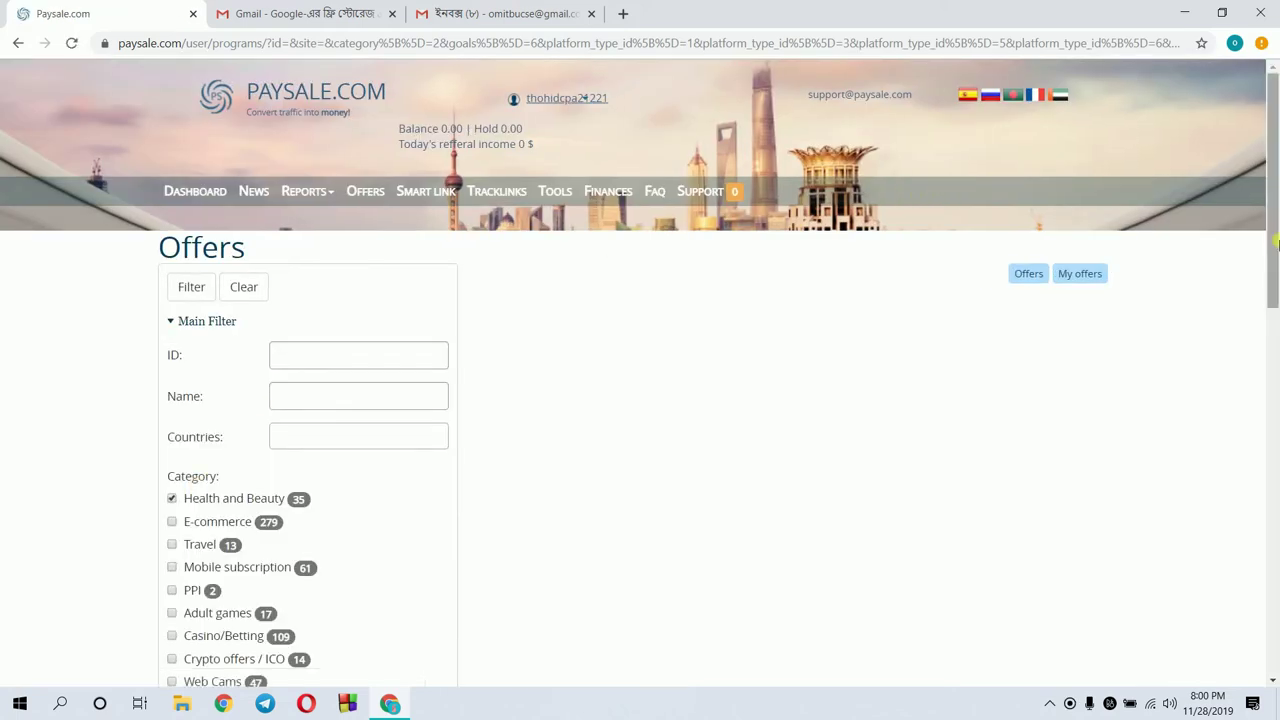
# Scroll down through the filtered offers results
pyautogui.moveTo(1276, 228); pyautogui.dragTo(1276, 497)
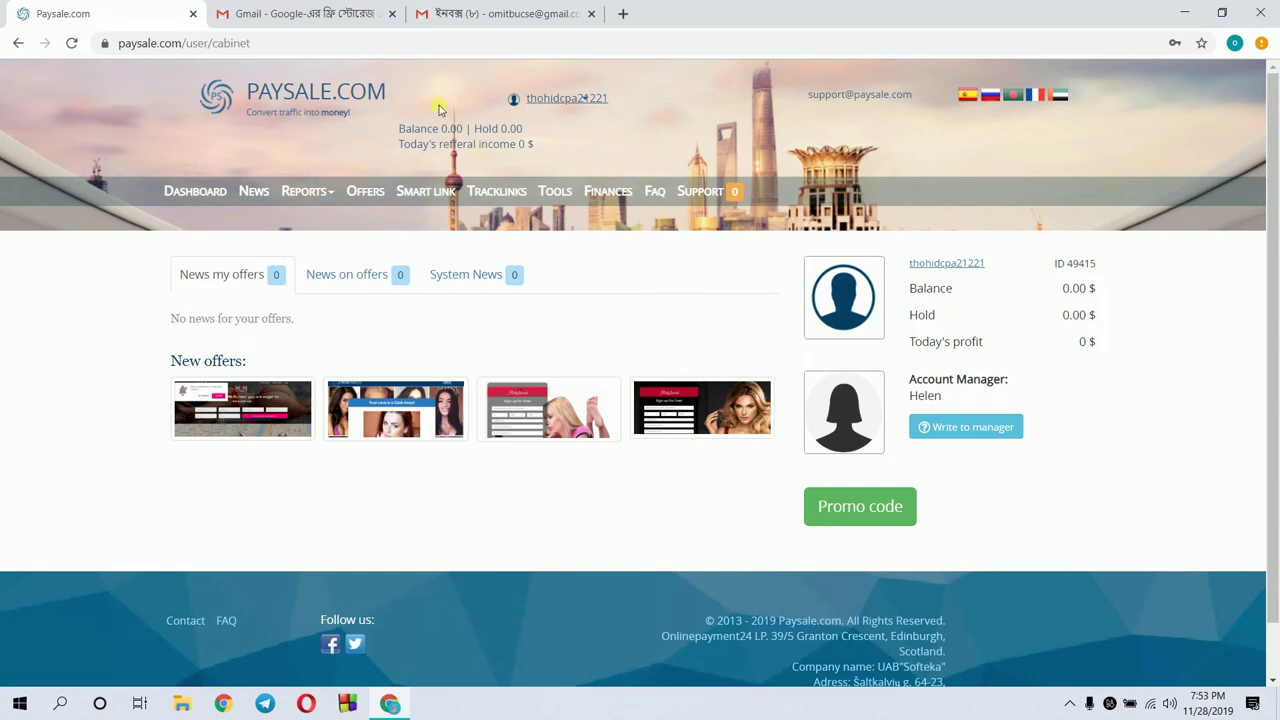
# Open Edit profile from the account options and check the mobile and Skype fields
pyautogui.click(549, 100)
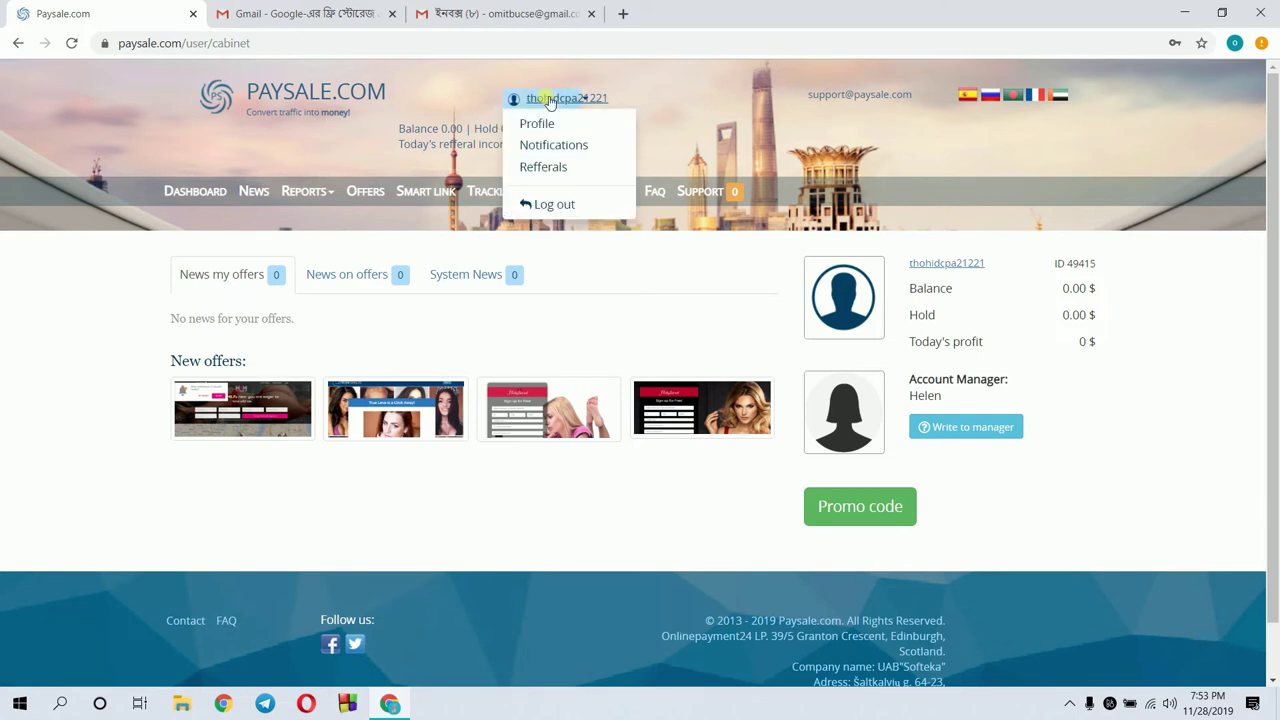
pyautogui.click(543, 123)
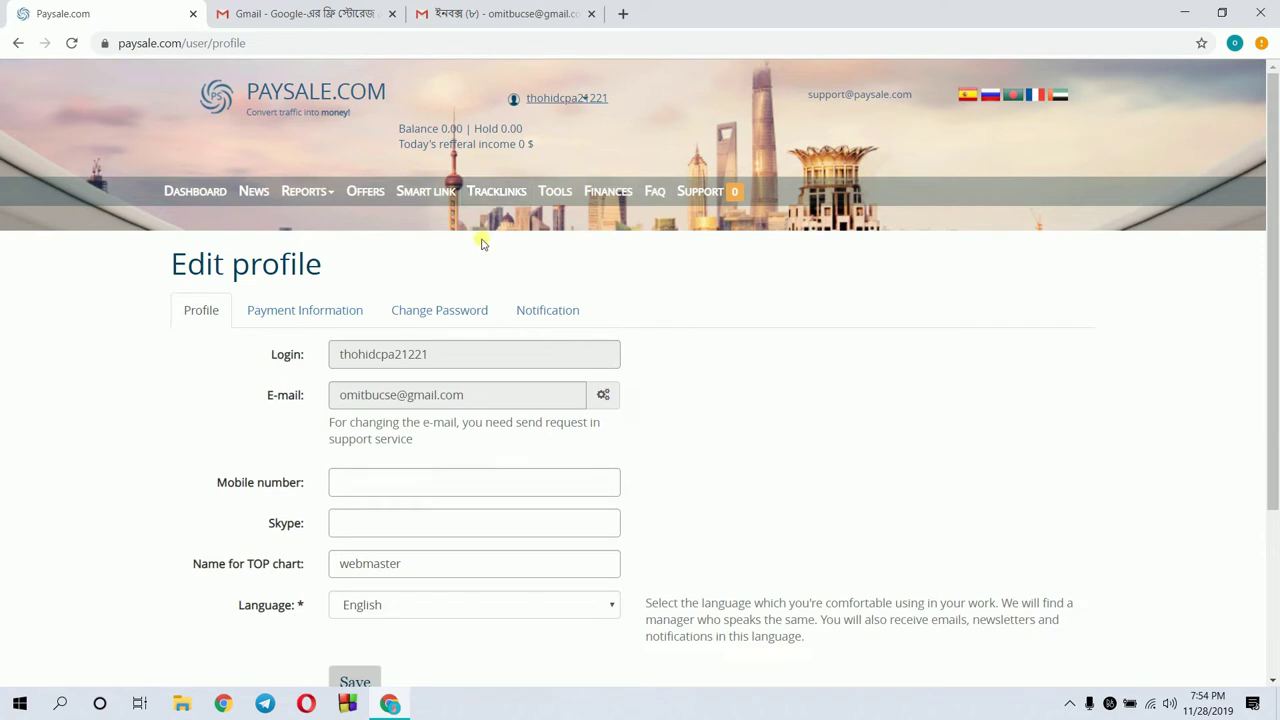
pyautogui.click(388, 484)
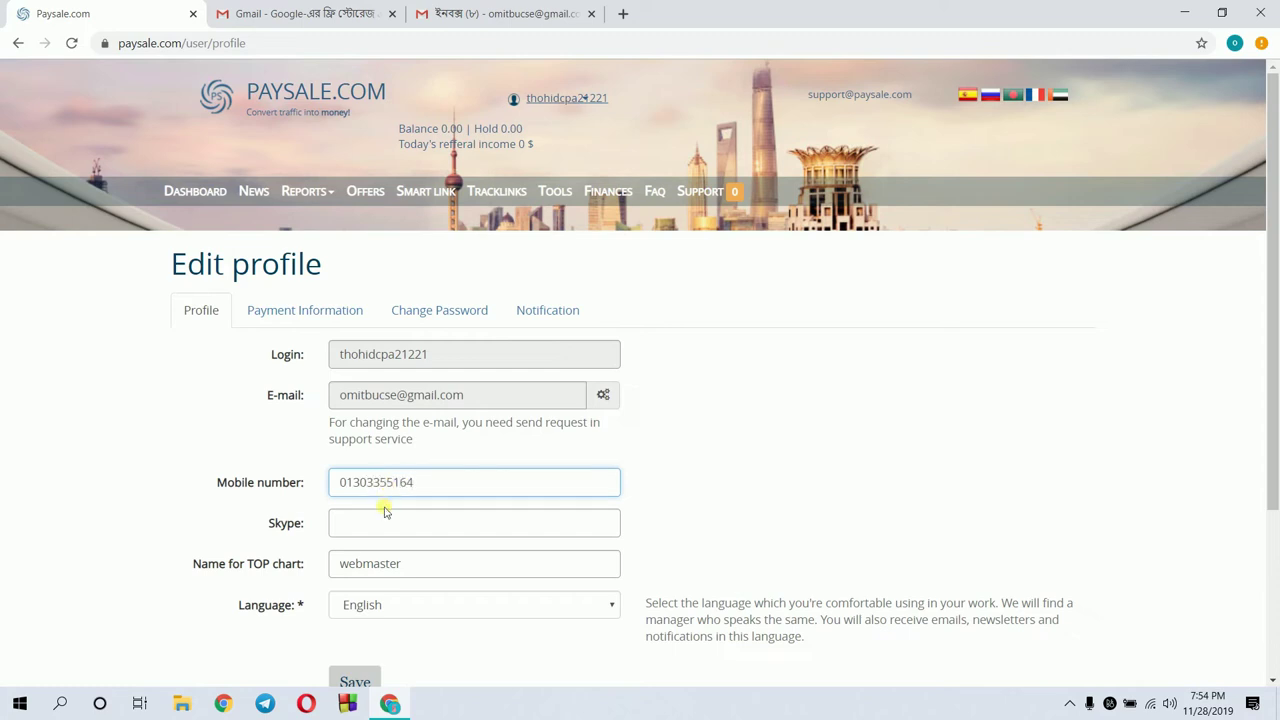
pyautogui.click(383, 530)
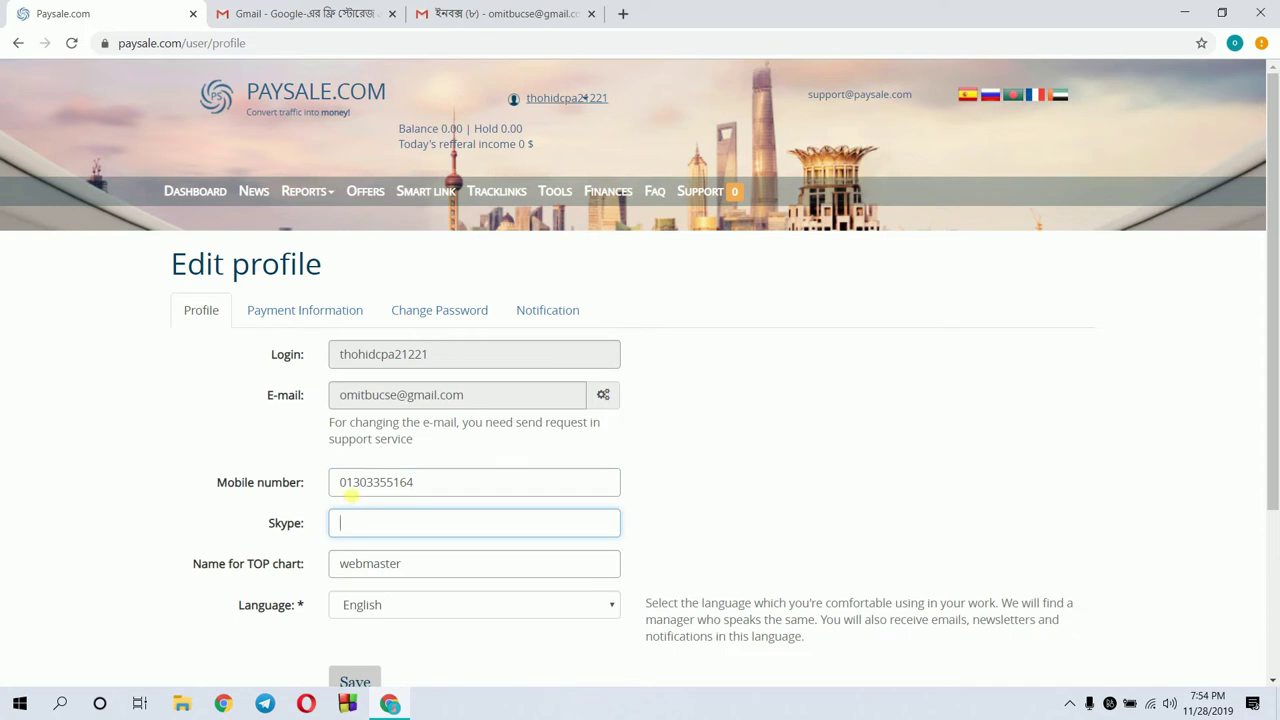
# Prefix the mobile number with the +88 country code, then open a new browser tab
pyautogui.click(343, 483)
pyautogui.write('+')
pyautogui.press('BackSpace')
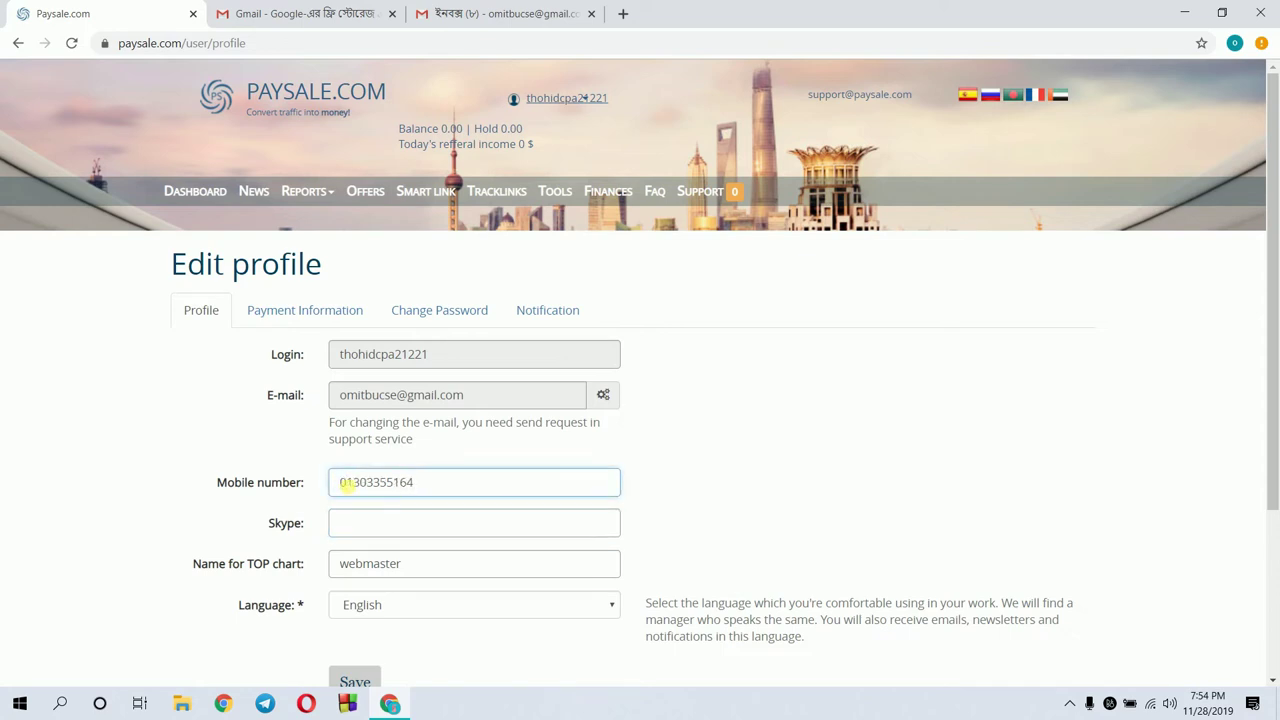
pyautogui.write('+88')
pyautogui.click(369, 536)
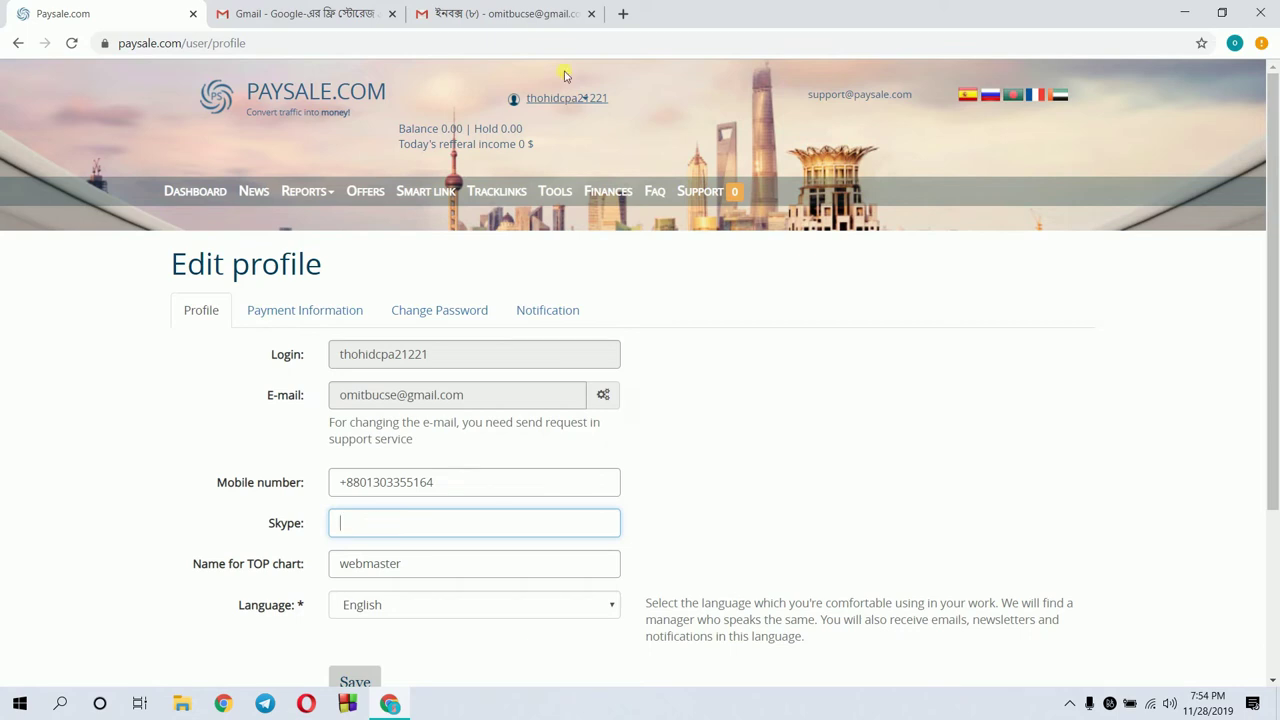
pyautogui.click(623, 13)
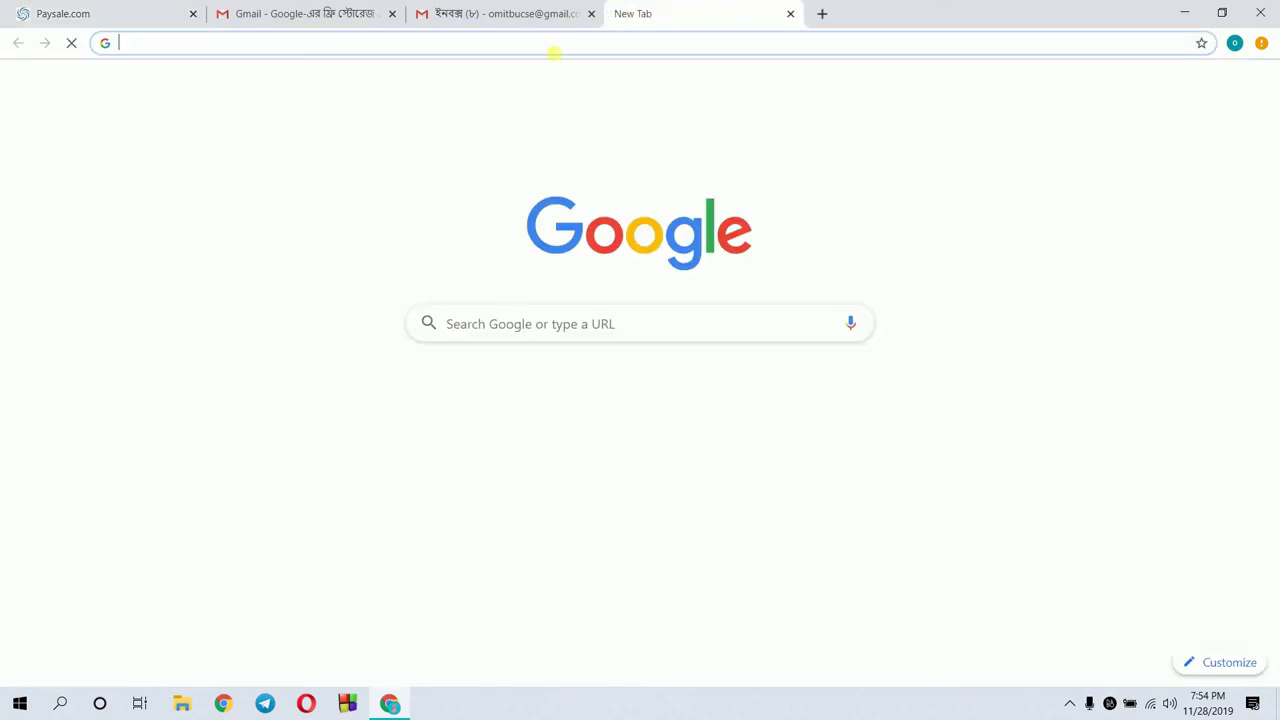
# Search Google for 'skypee', accept the 'skype' correction, and go to skype.com
pyautogui.write('s')
pyautogui.press('BackSpace')
pyautogui.write('kypee')
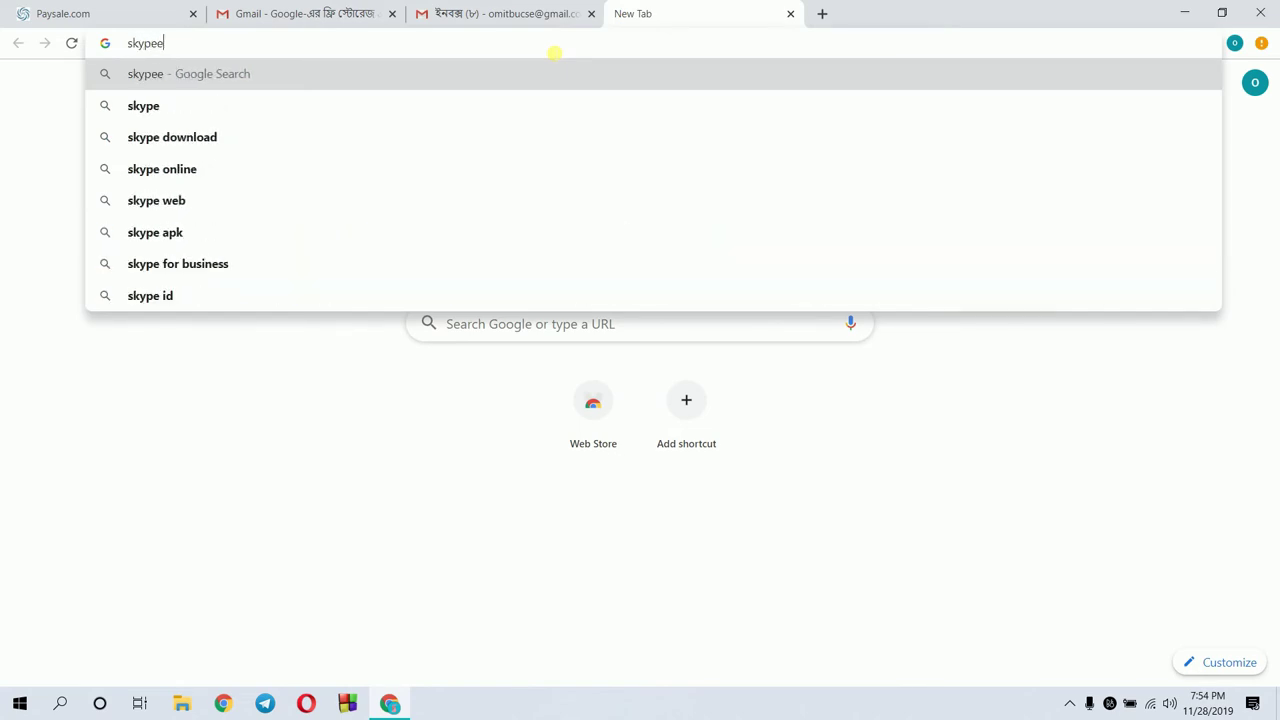
pyautogui.press('Return')
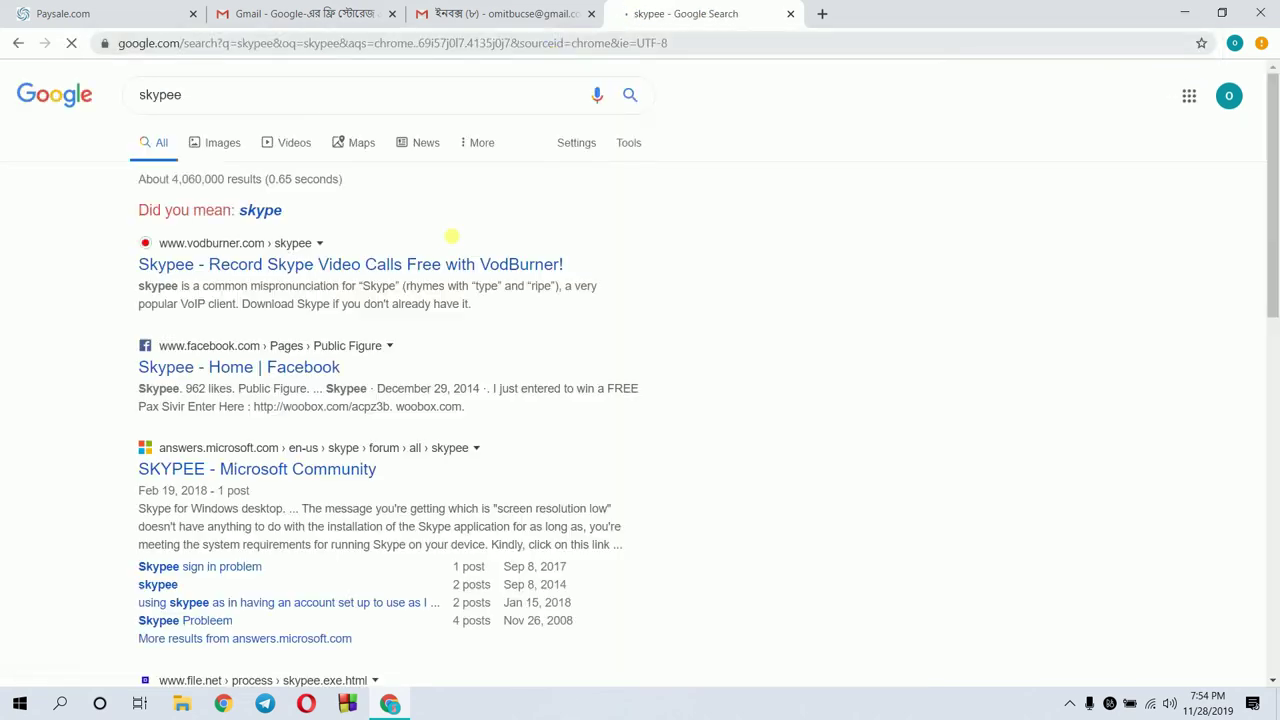
pyautogui.click(261, 210)
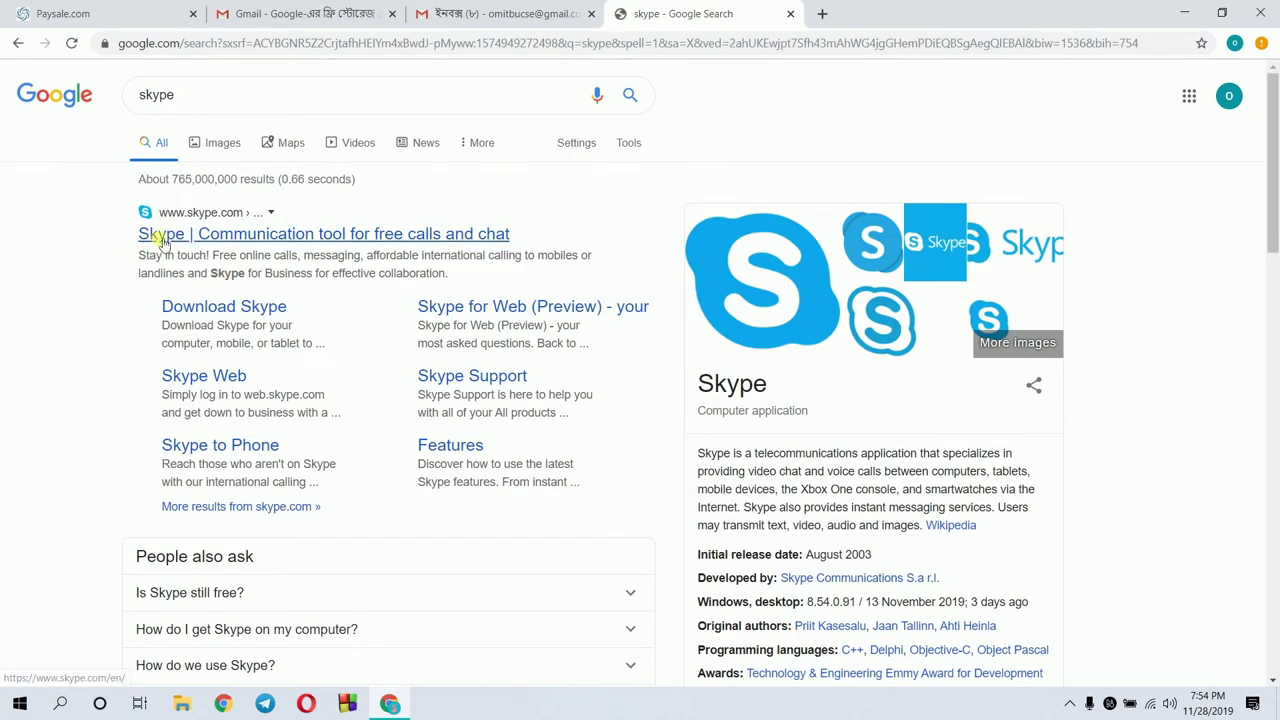
pyautogui.click(186, 230)
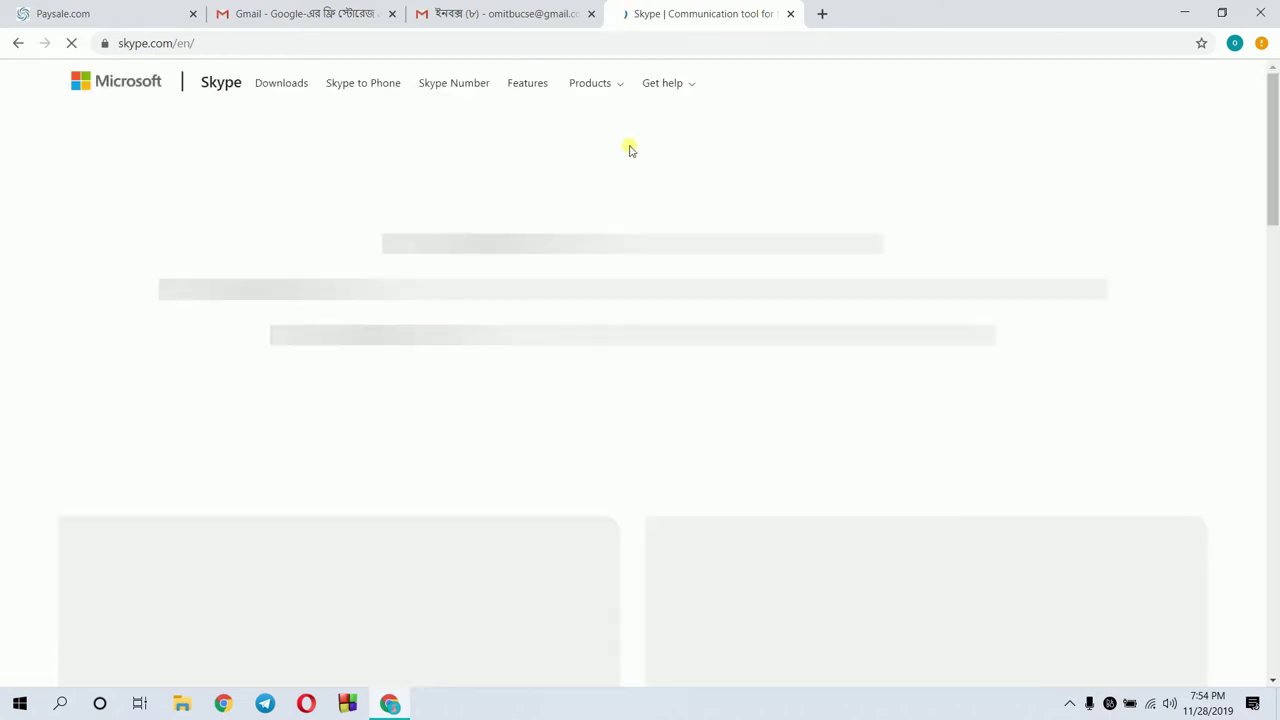
# Choose Use Skype online and submit the account's phone number
pyautogui.click(1166, 124)
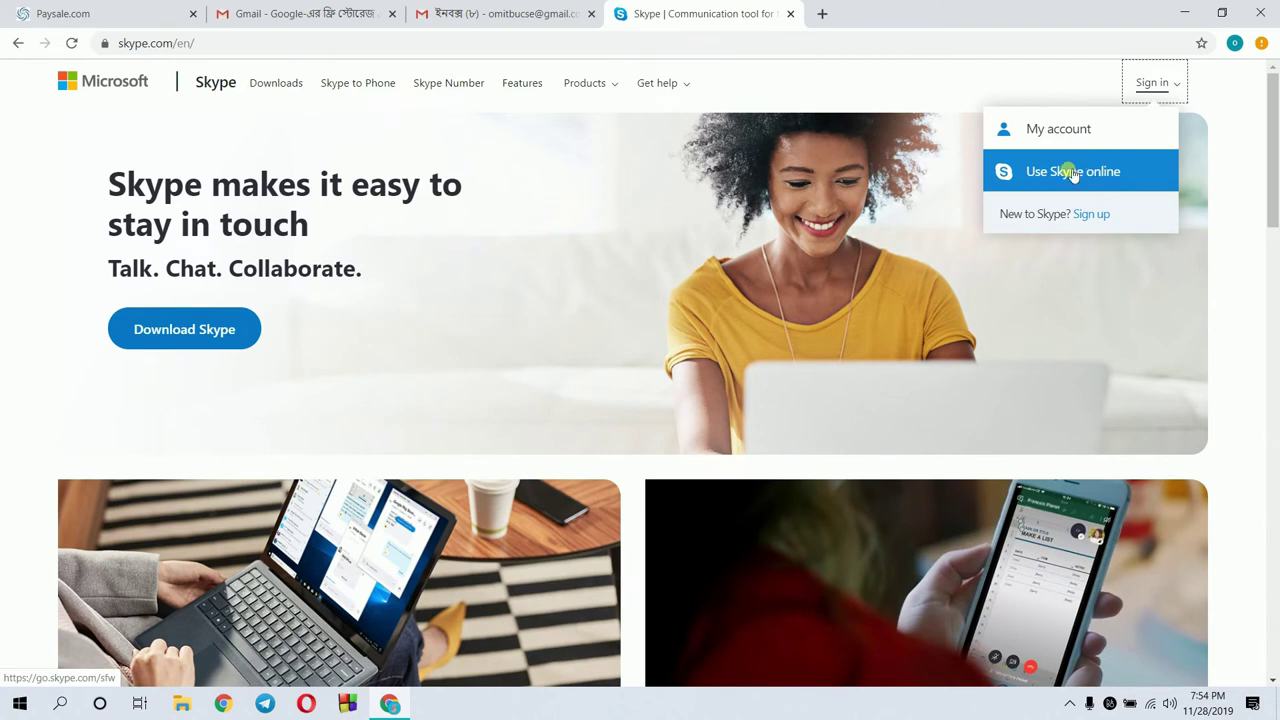
pyautogui.click(1072, 173)
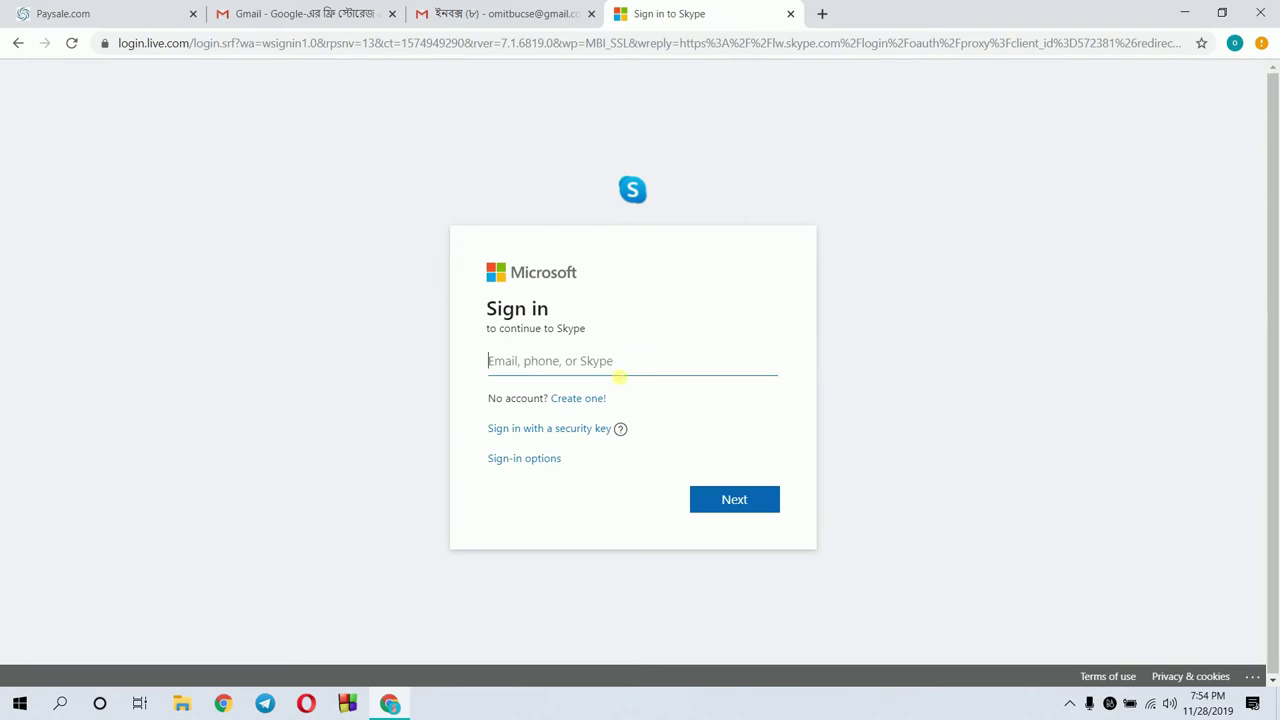
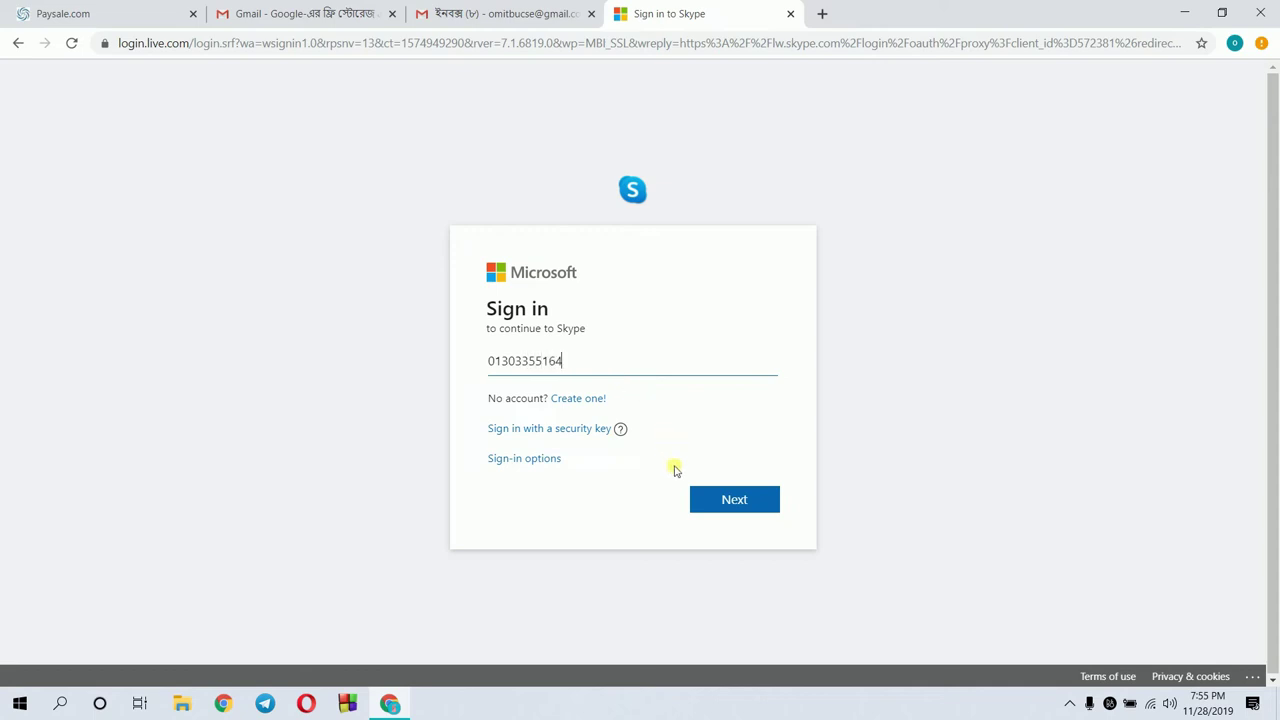
pyautogui.click(707, 496)
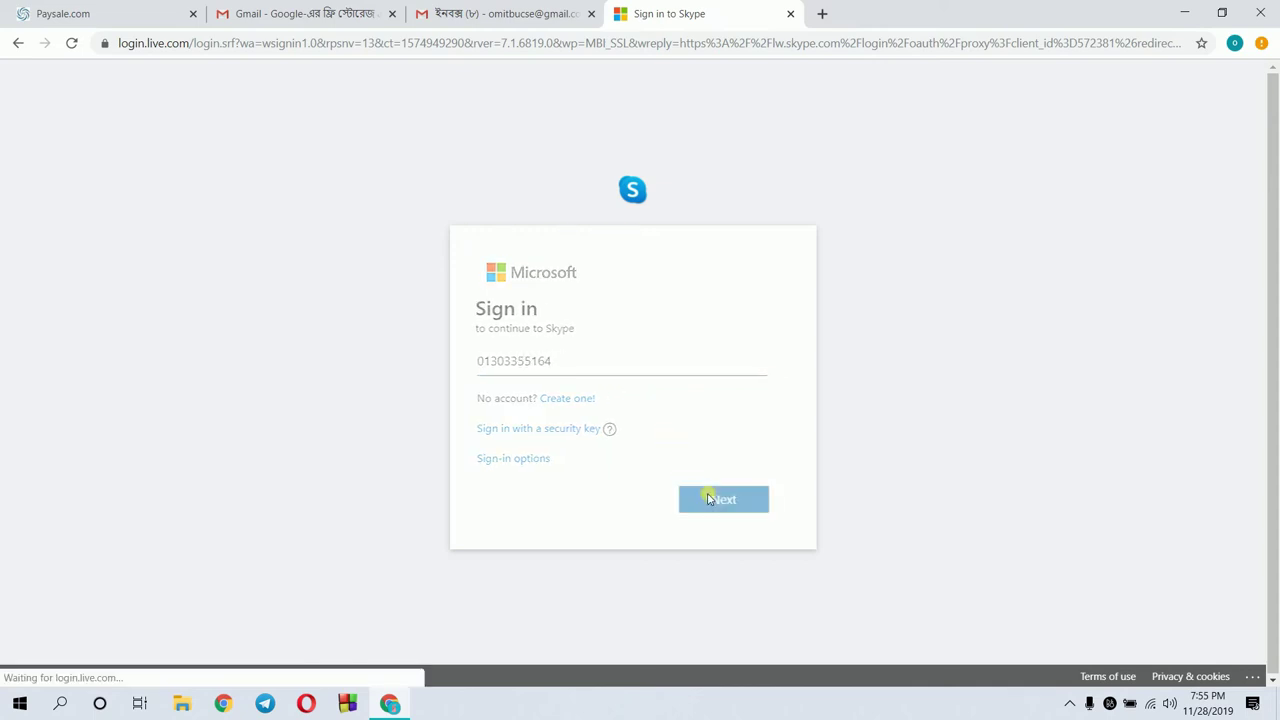
# Enter the password with Keep me signed in ticked, then re-enter it after rejection
pyautogui.click(609, 389)
pyautogui.write('••')
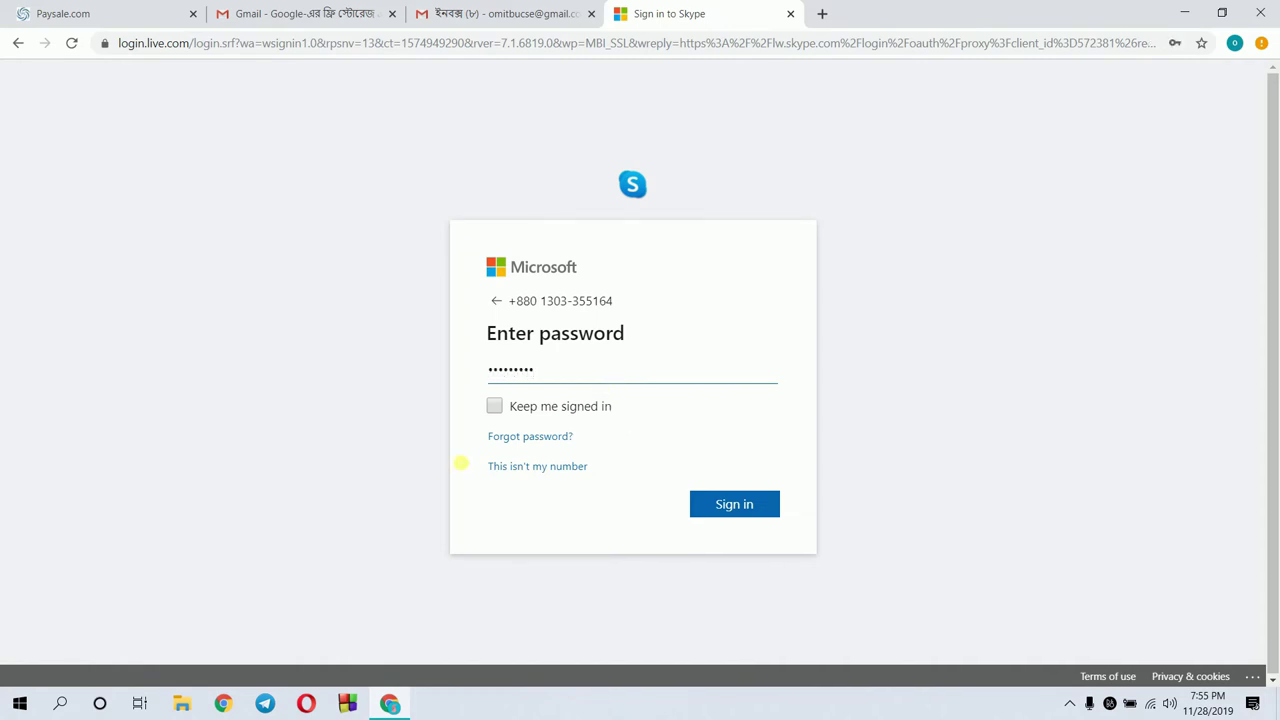
pyautogui.click(505, 405)
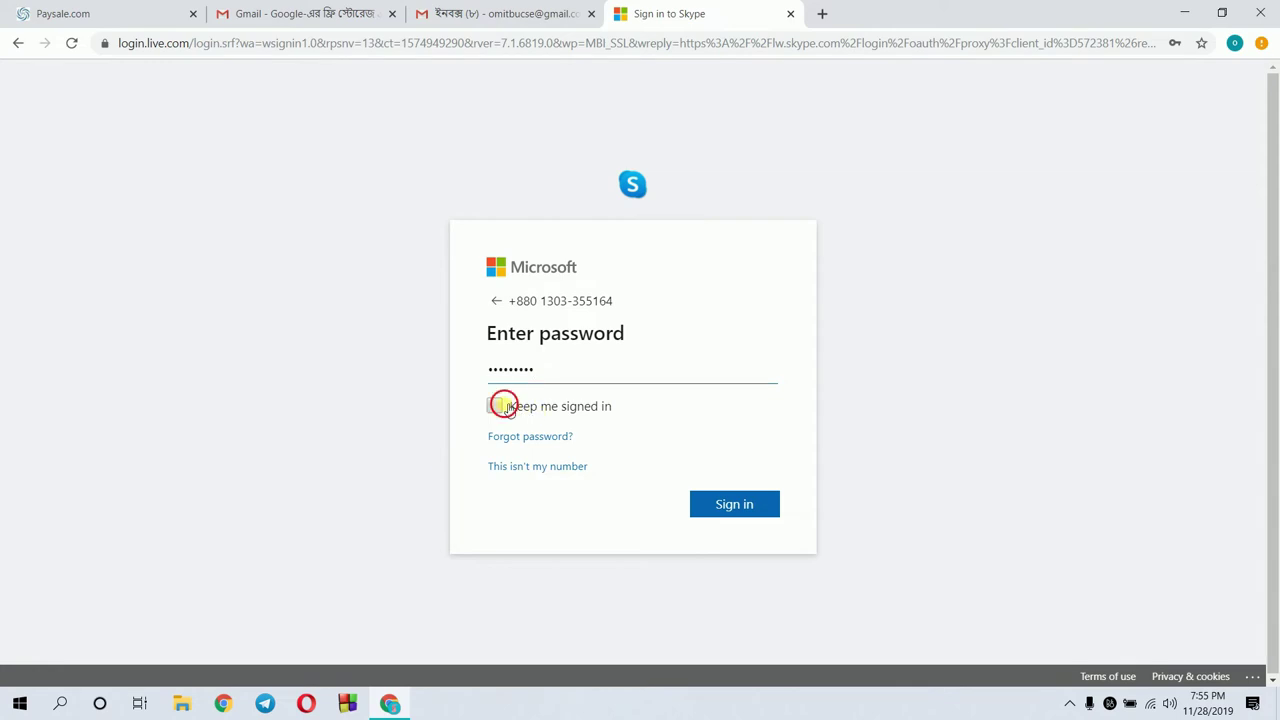
pyautogui.click(748, 502)
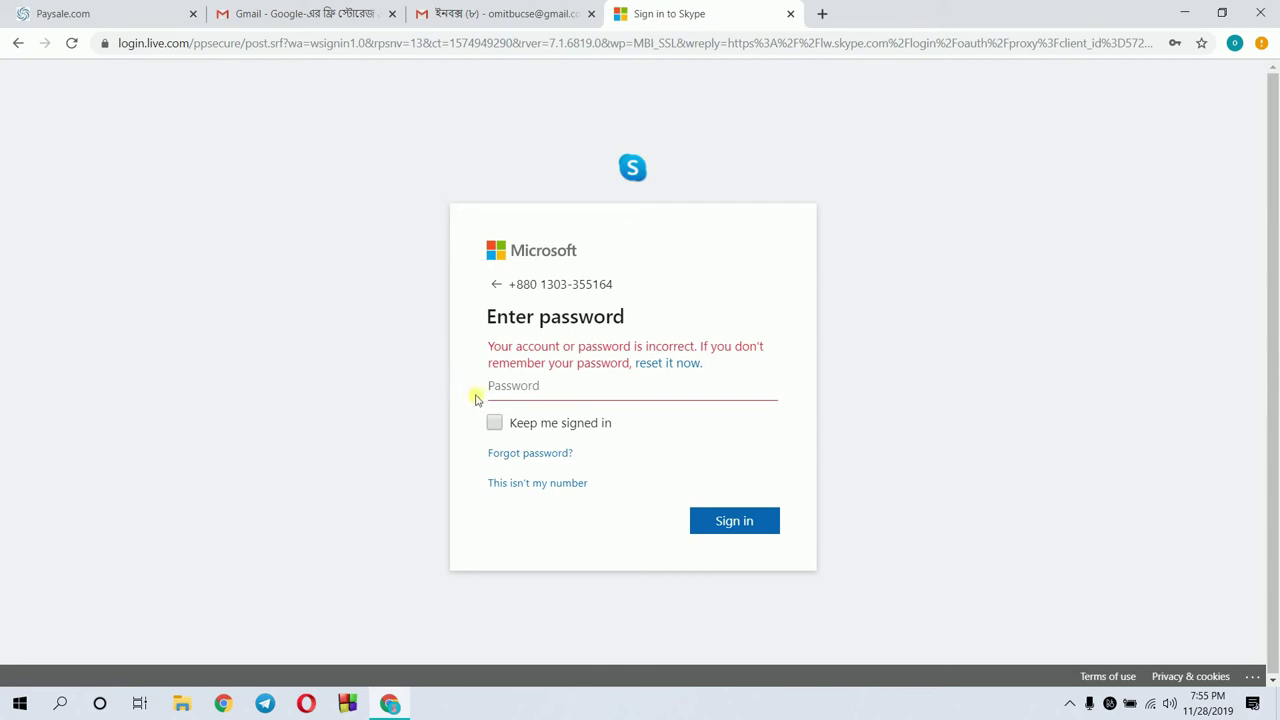
pyautogui.write('***********')
pyautogui.press('Return')
# Close the Skype sign-in tab, enter the Skype username on the profile, and go to Payment Information
pyautogui.click(790, 14)
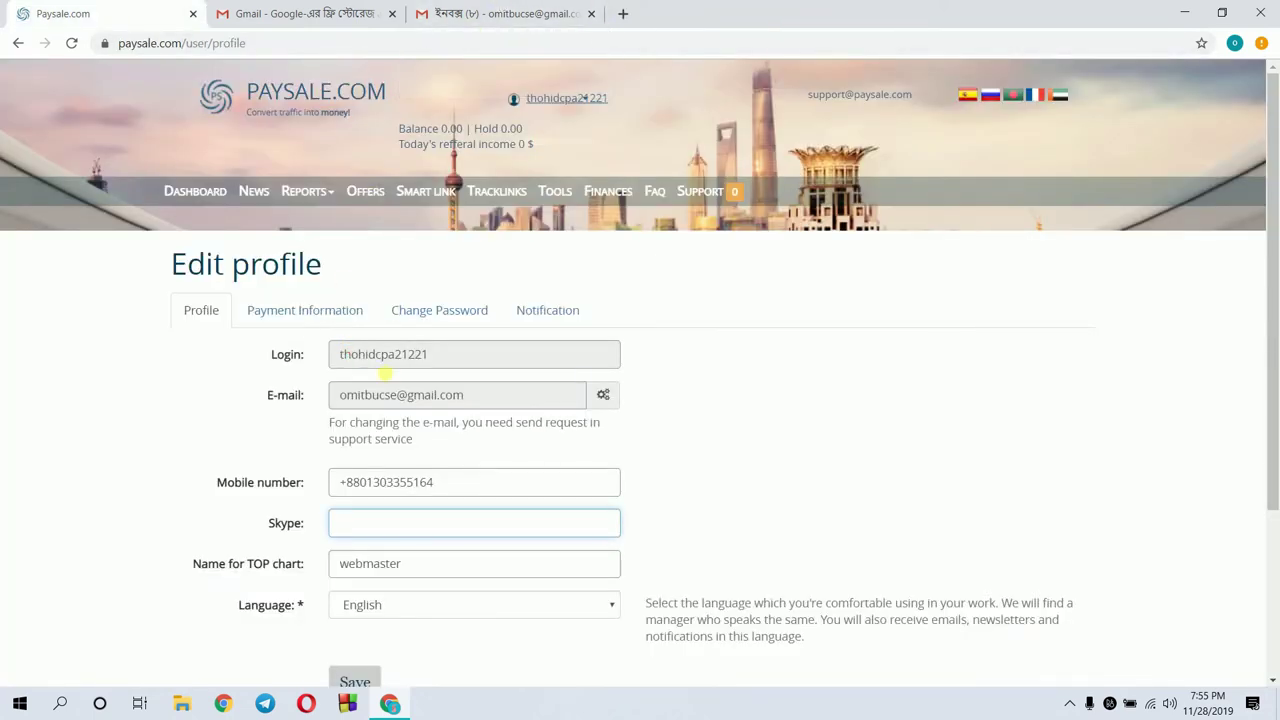
pyautogui.click(358, 521)
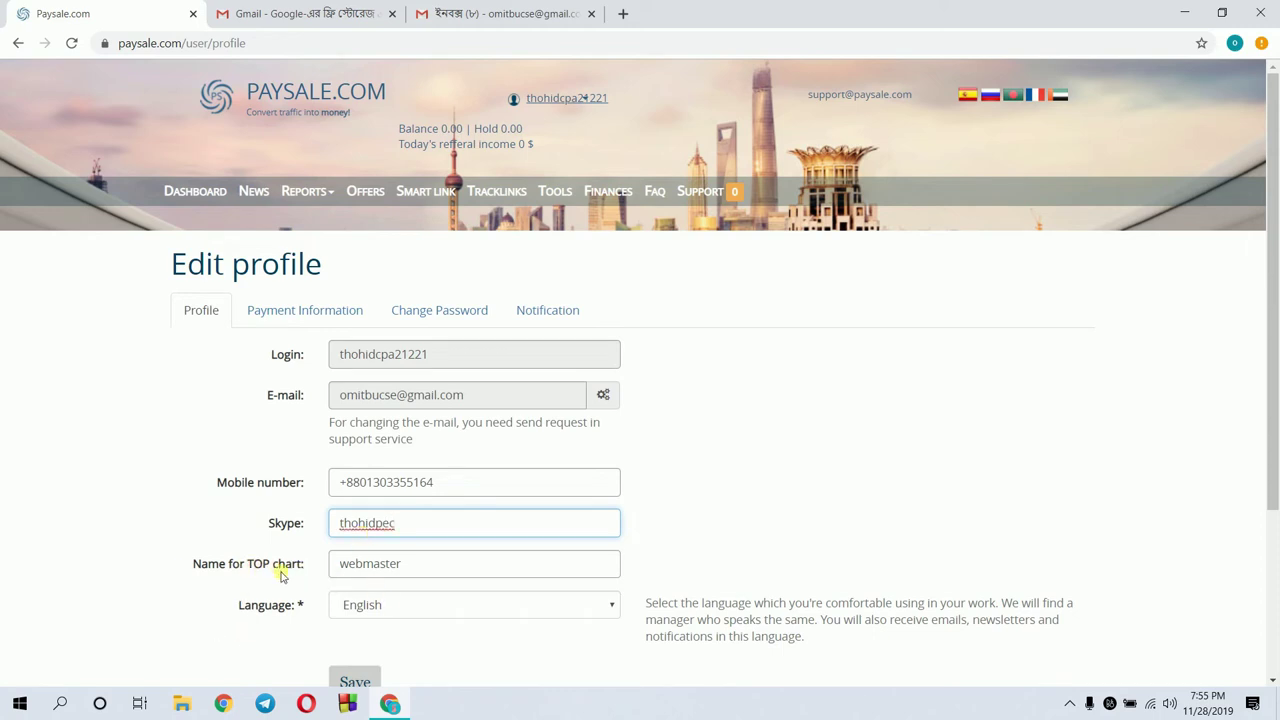
pyautogui.click(398, 566)
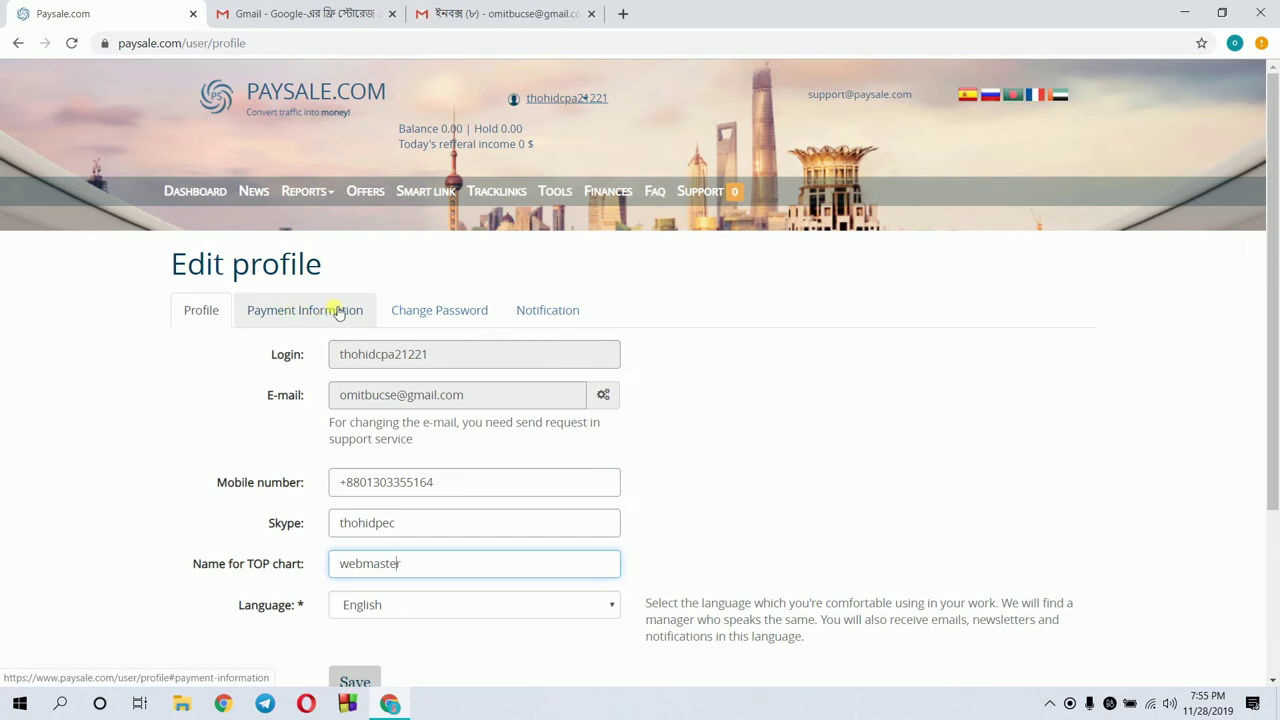
pyautogui.click(340, 313)
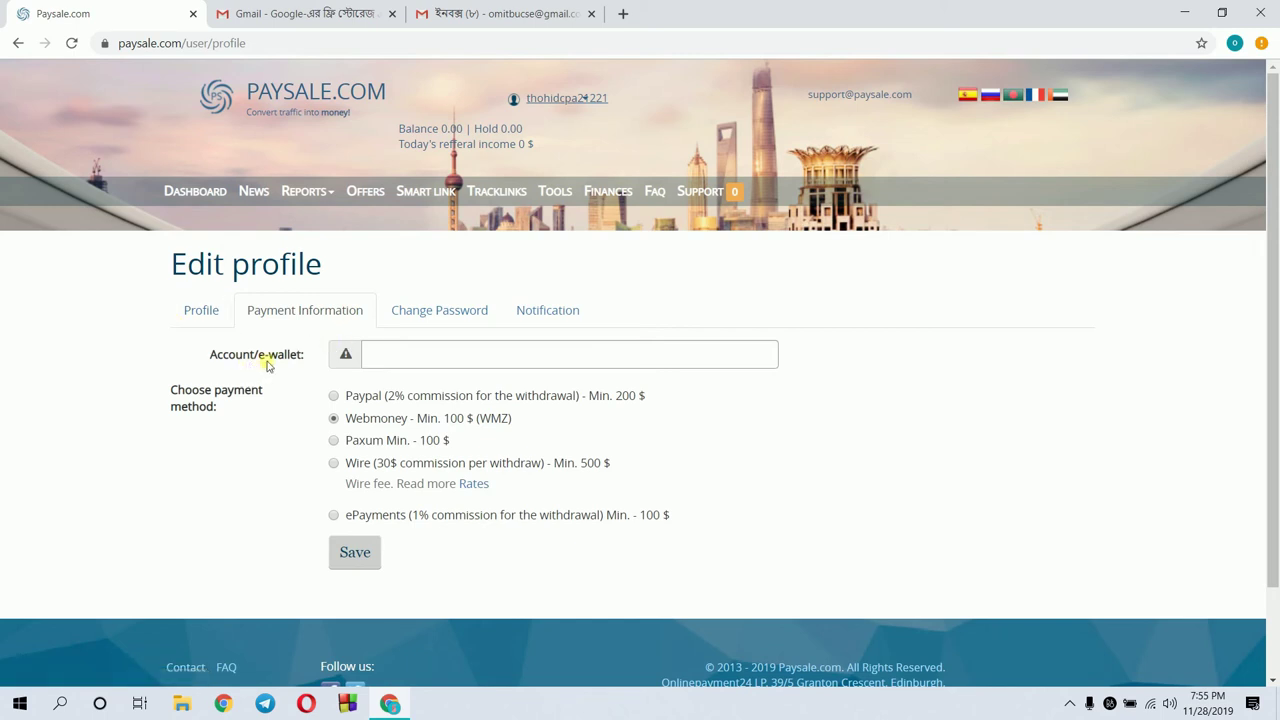
# Copy the Gmail account's e-mail address into the Webmoney Account/e-wallet field and save
pyautogui.click(374, 363)
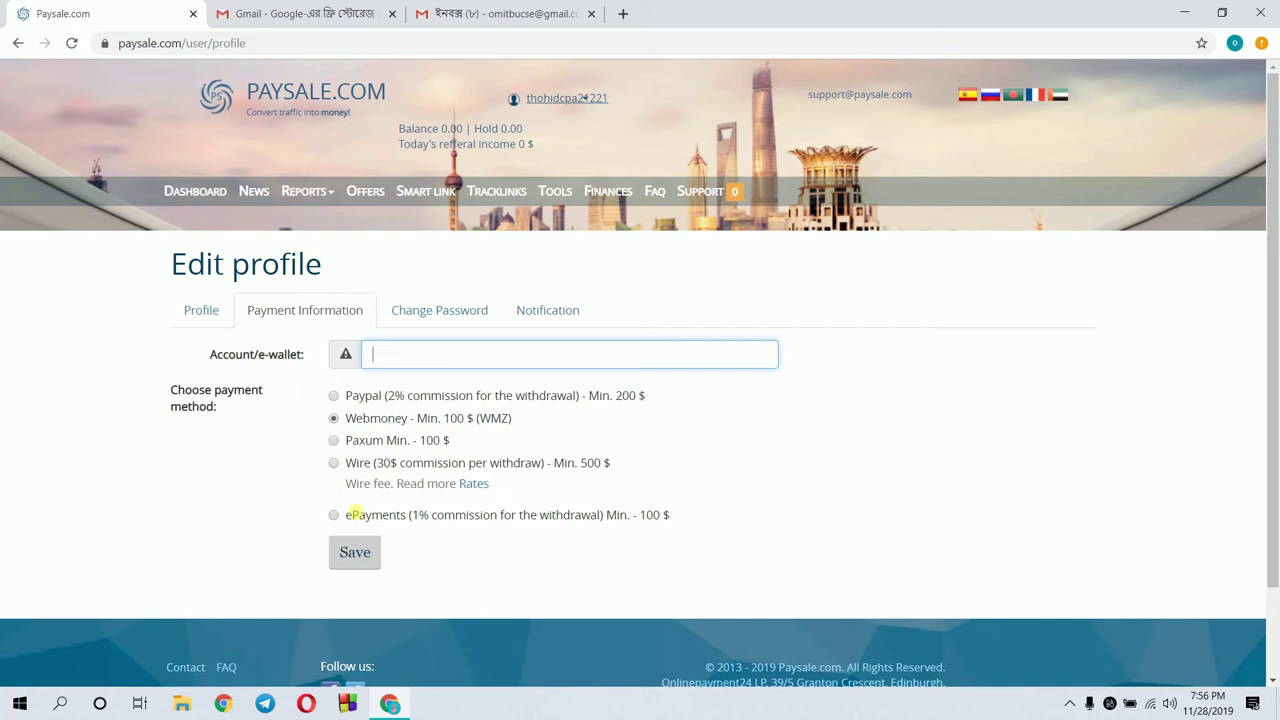
pyautogui.click(422, 352)
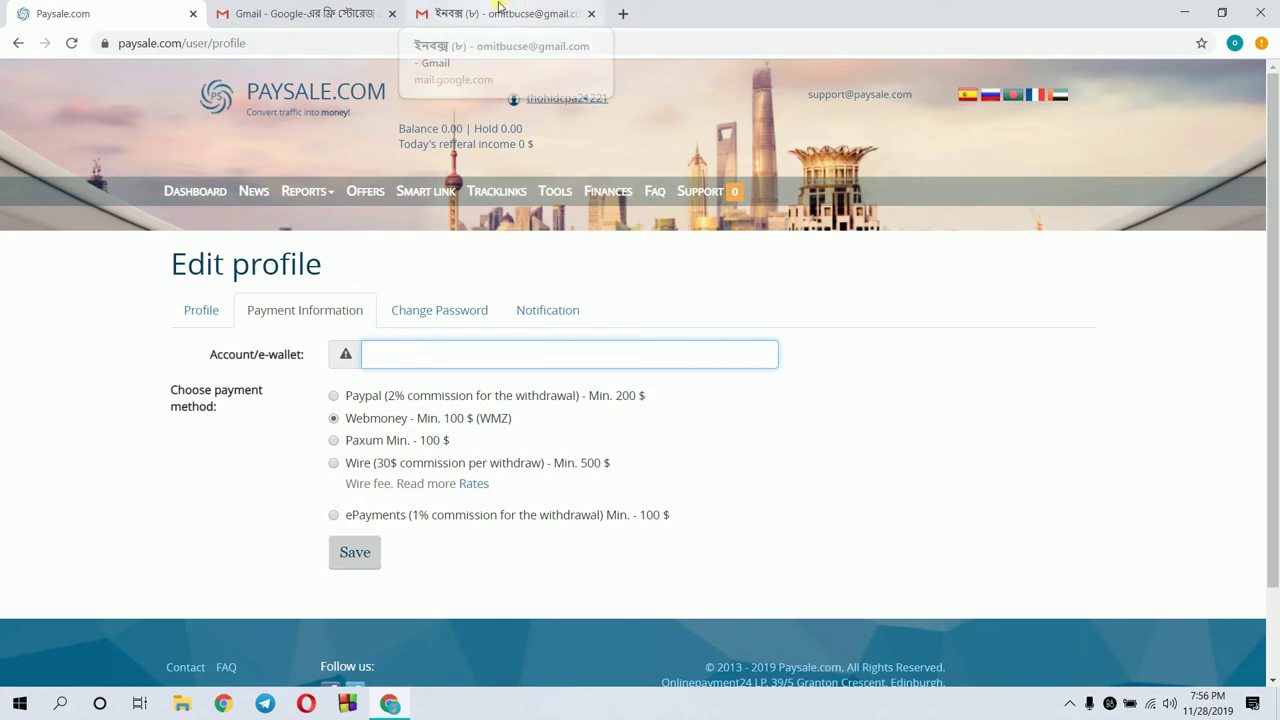
pyautogui.click(500, 12)
pyautogui.click(1252, 87)
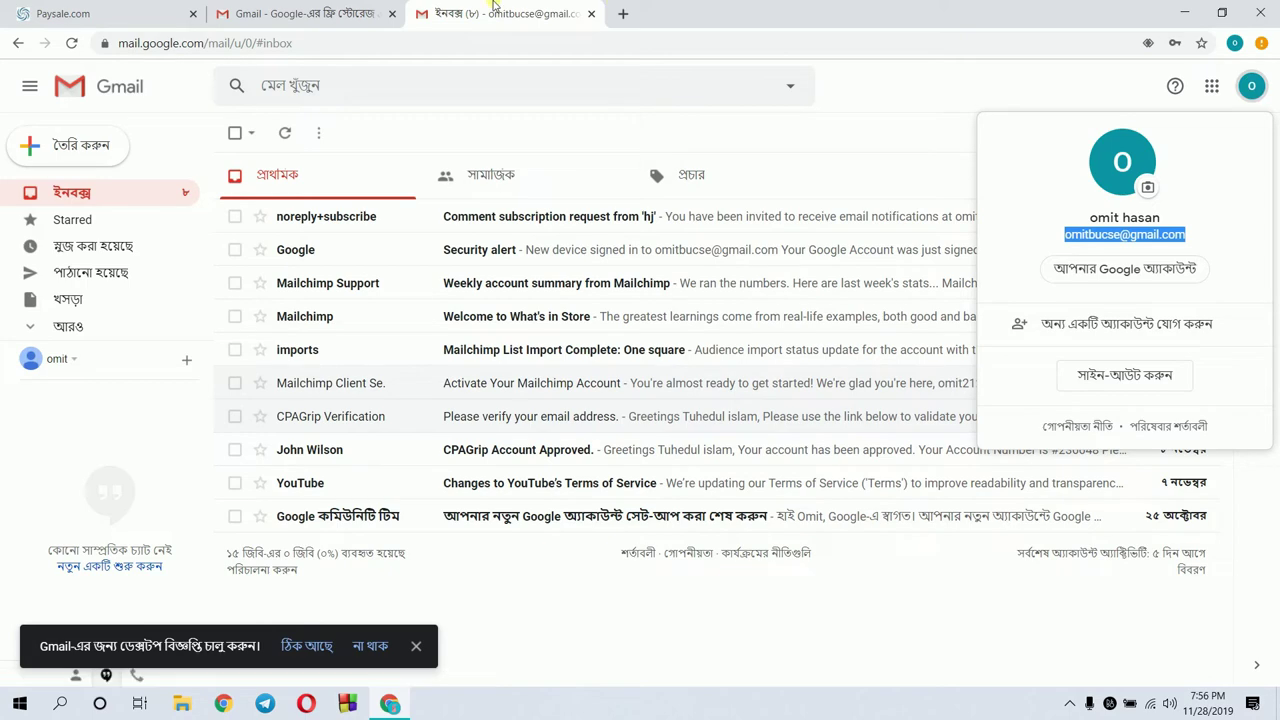
pyautogui.click(135, 12)
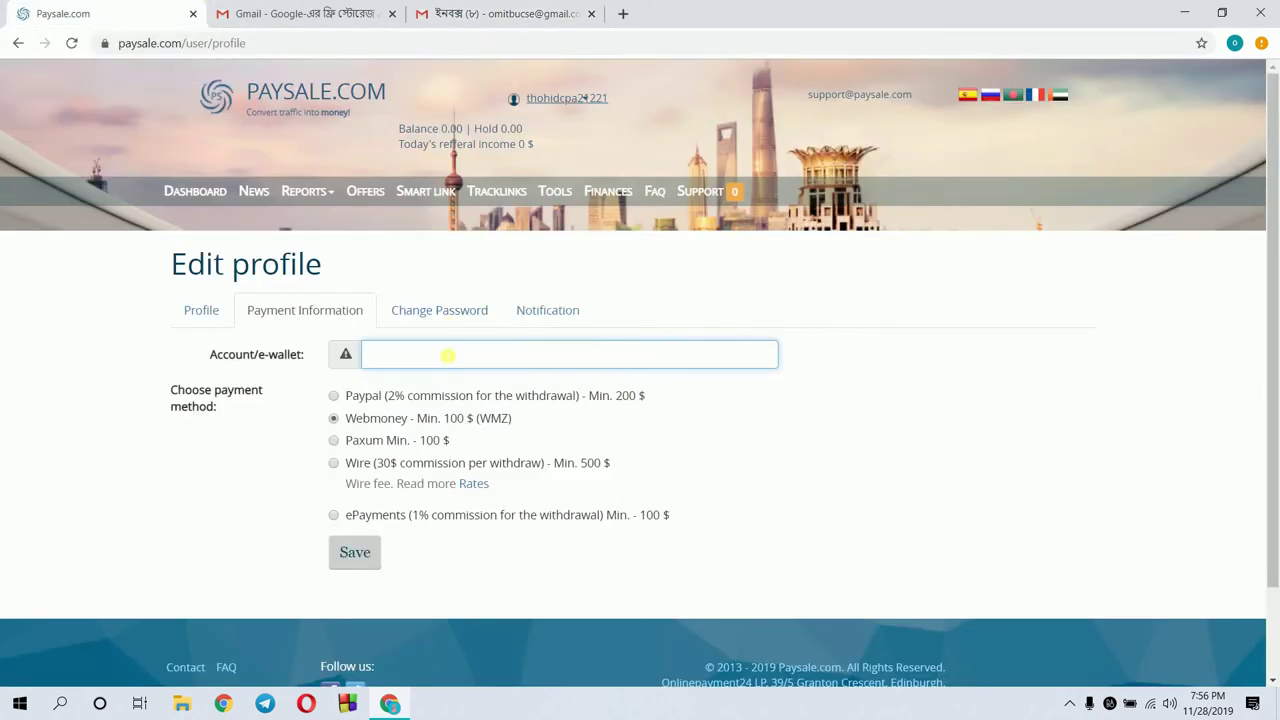
pyautogui.hotkey('ctrl', 'v')
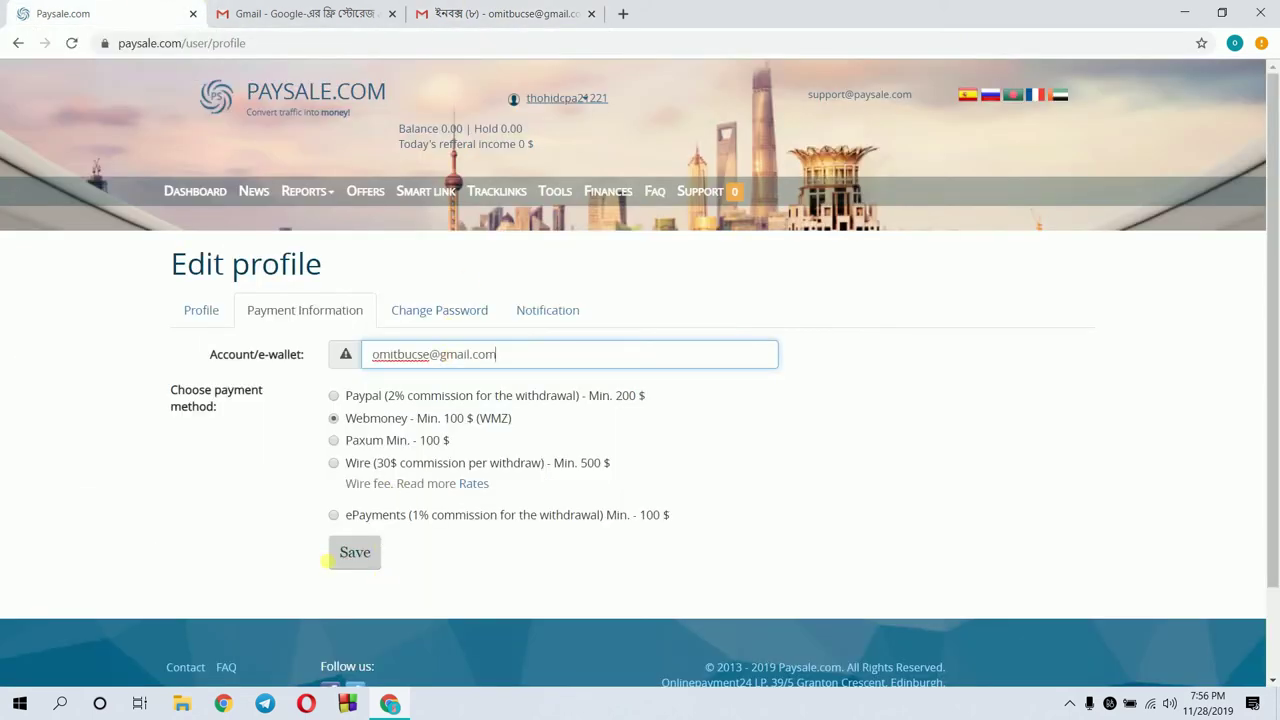
pyautogui.click(347, 561)
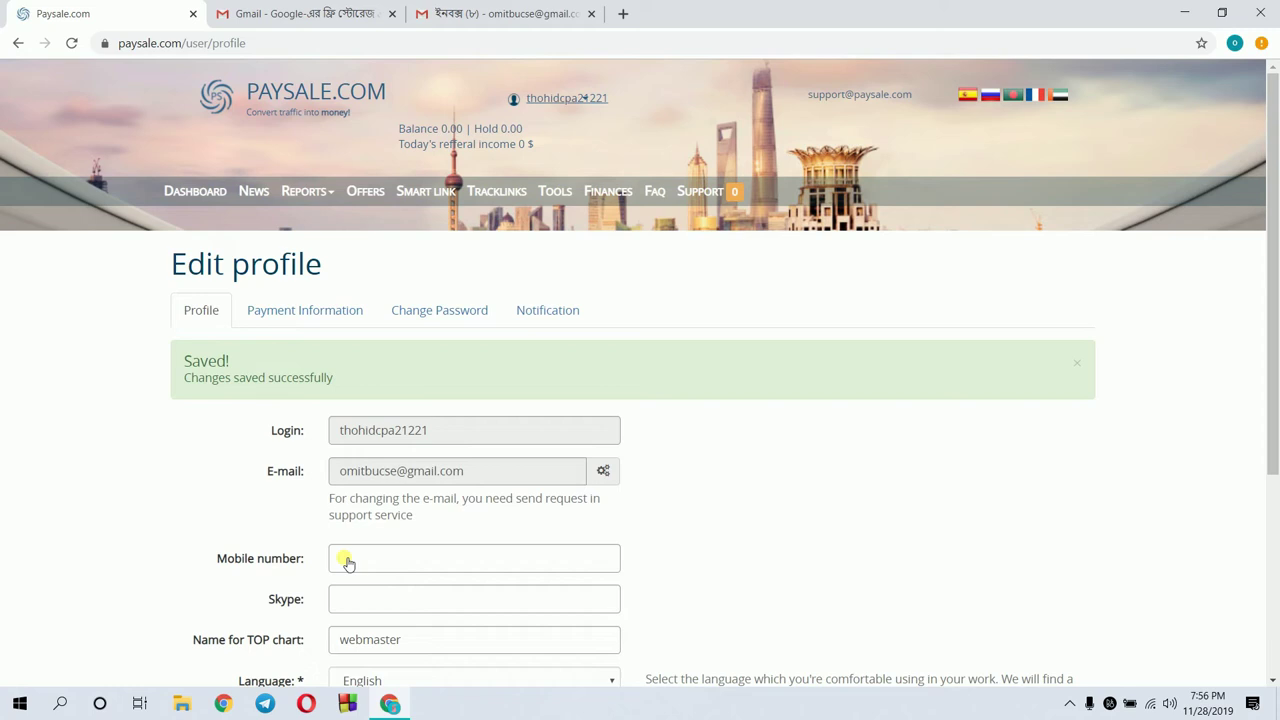
# Review the Change Password and Notification tabs, save notification preferences, and return to the Dashboard
pyautogui.click(416, 322)
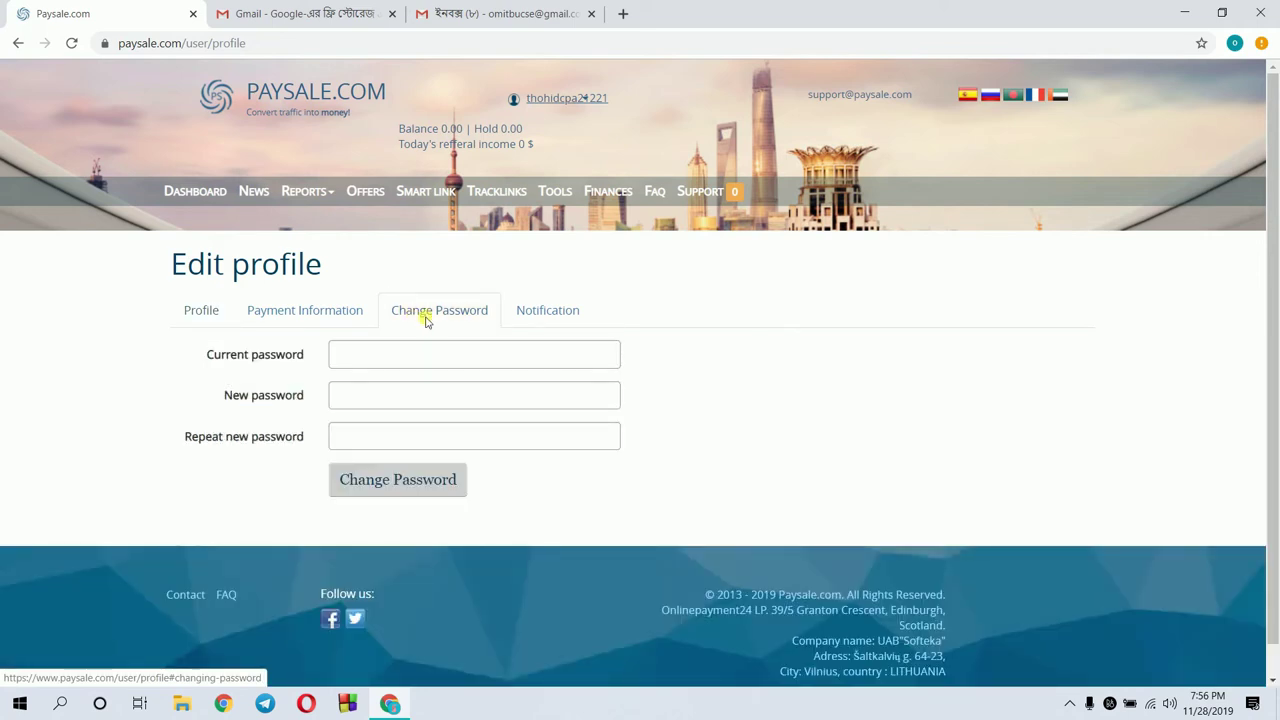
pyautogui.click(538, 318)
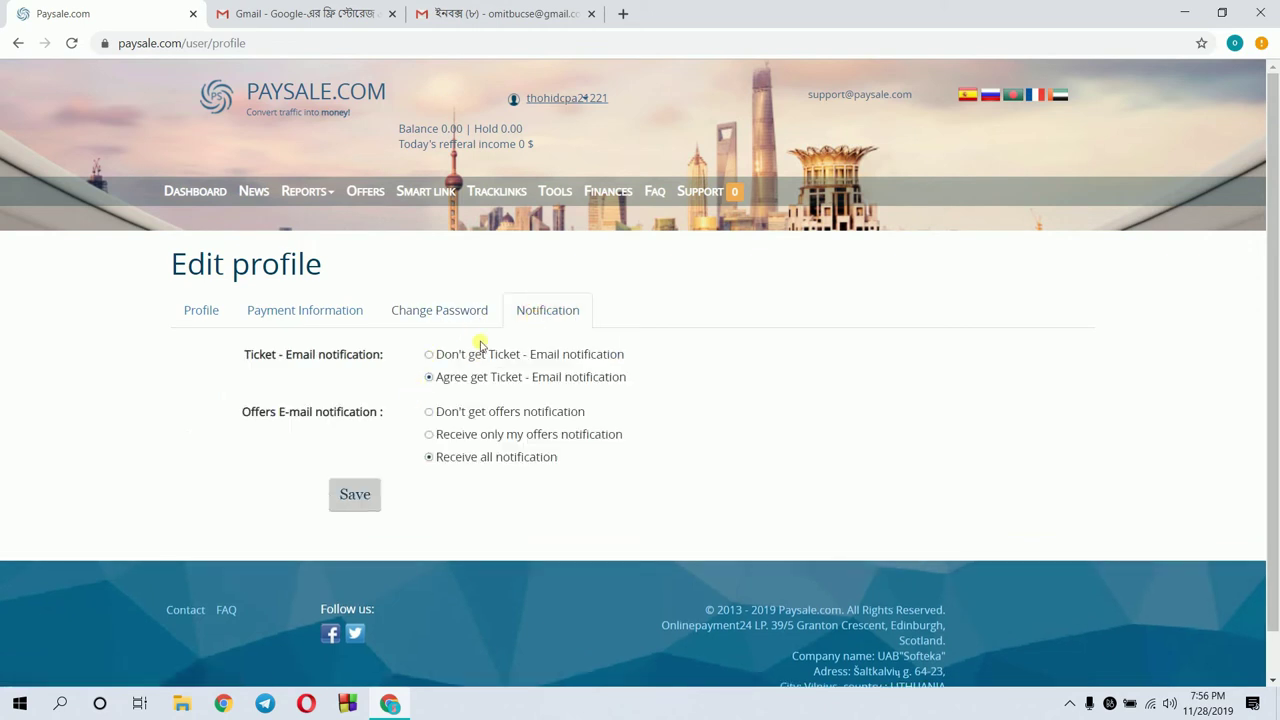
pyautogui.click(365, 510)
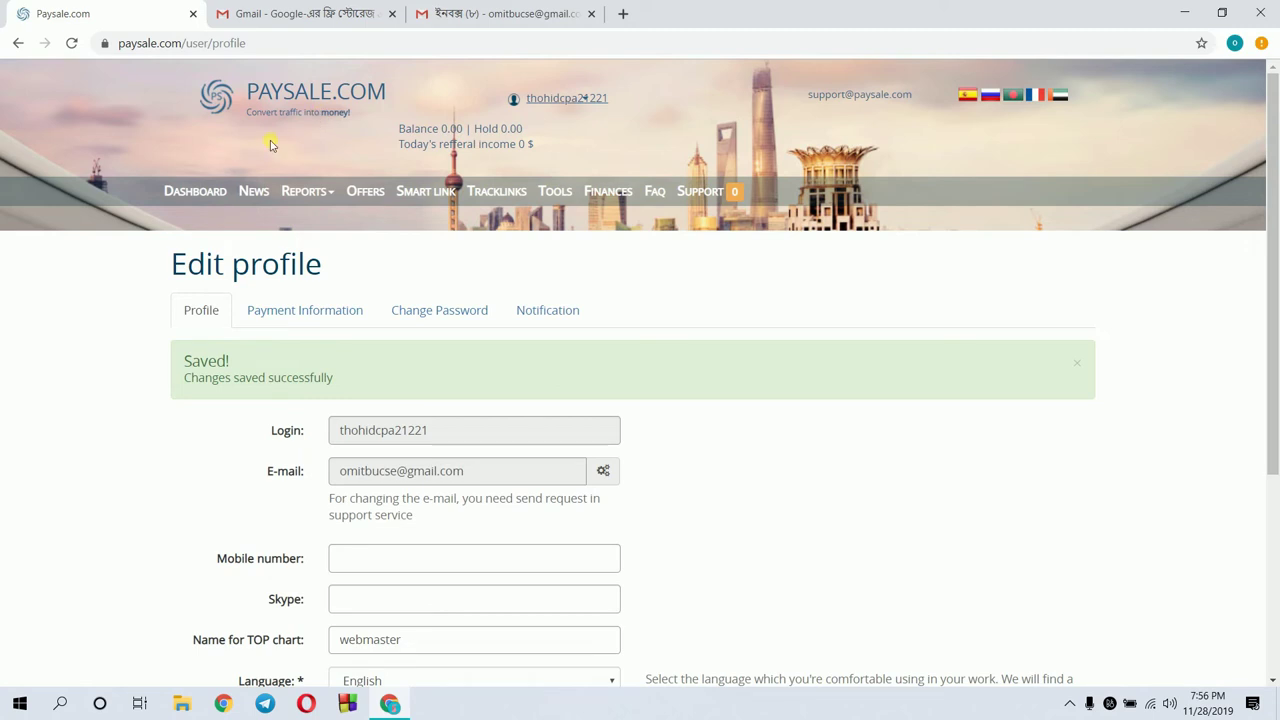
pyautogui.click(210, 196)
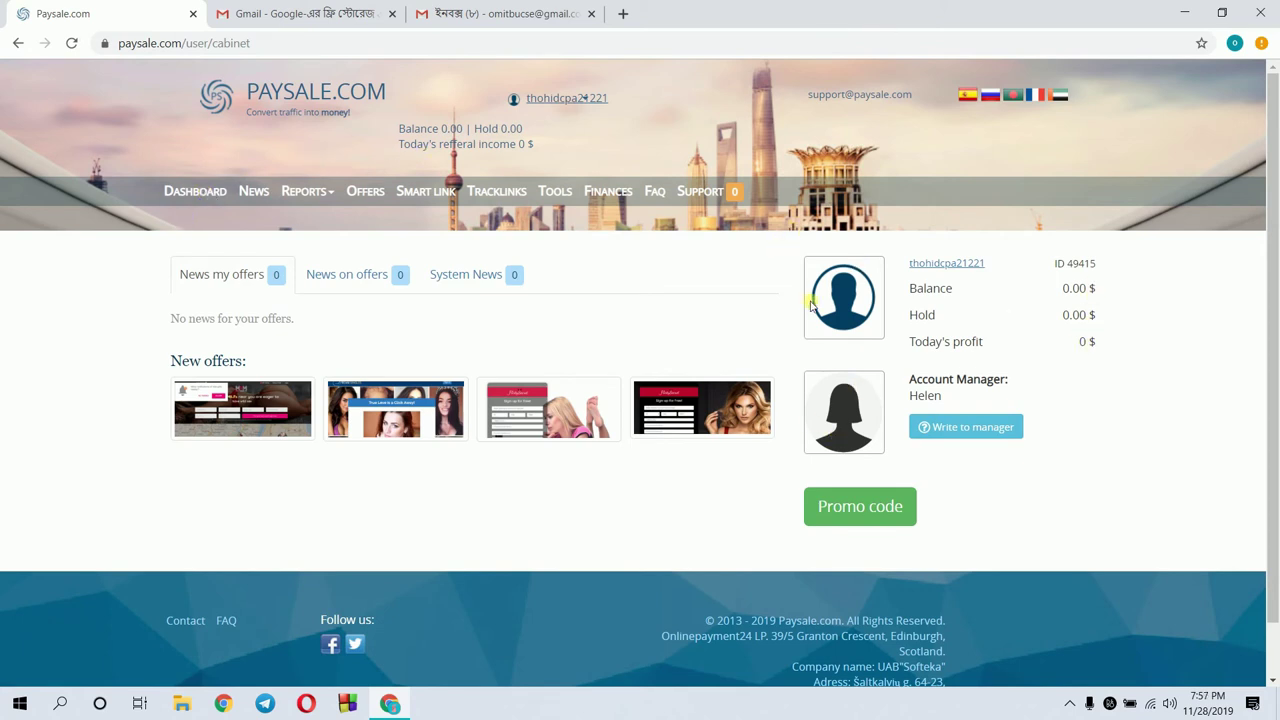
# On the Offers page, type 'uni' into the Countries filter to list matching countries
pyautogui.click(364, 197)
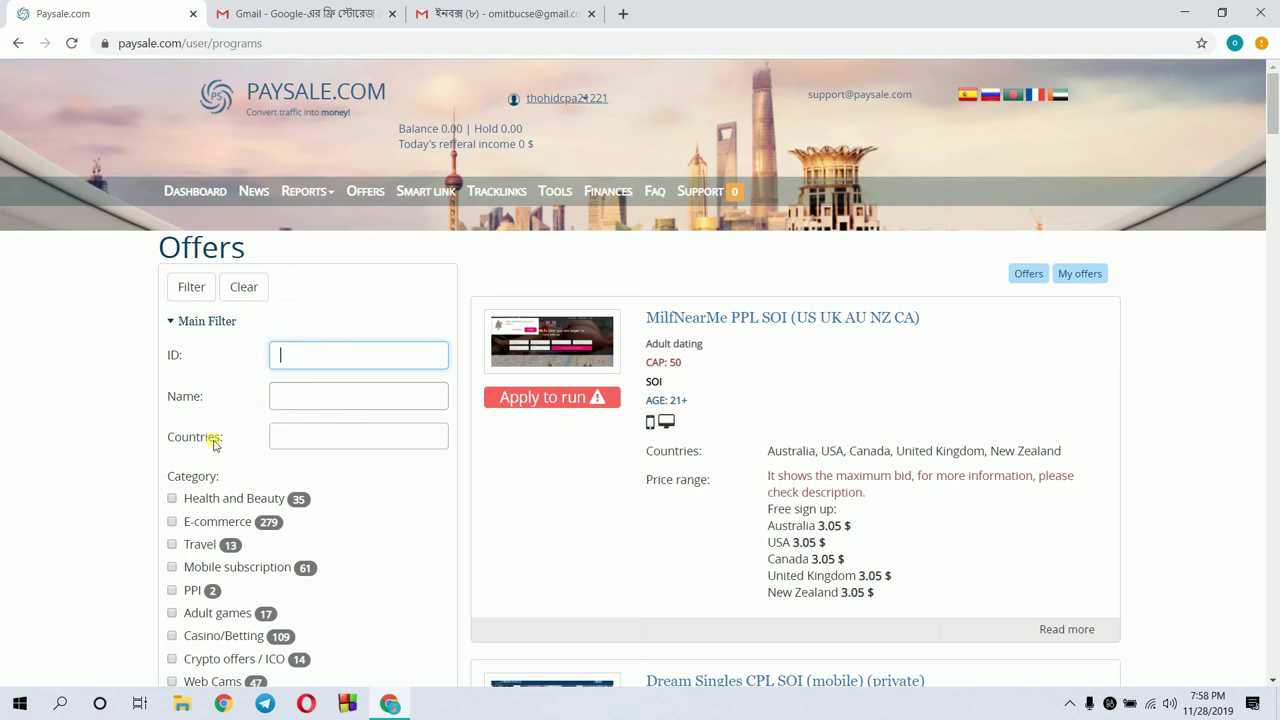
pyautogui.click(282, 446)
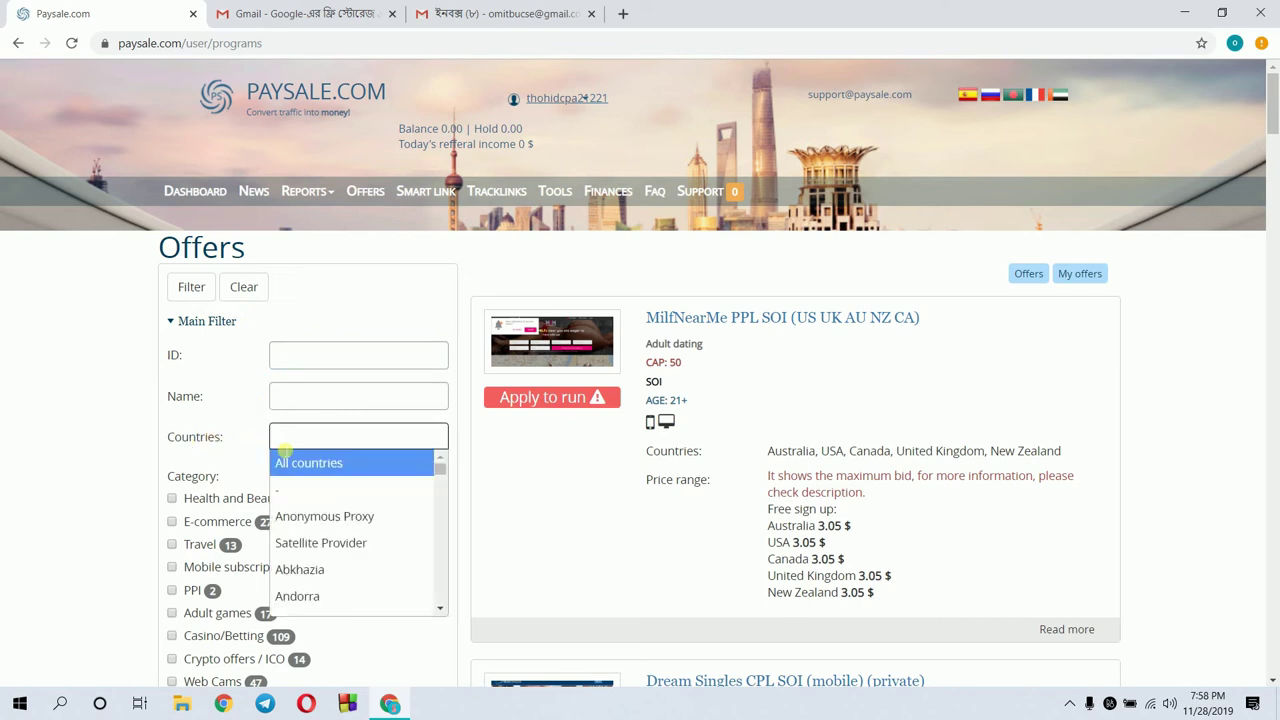
pyautogui.write('uni')
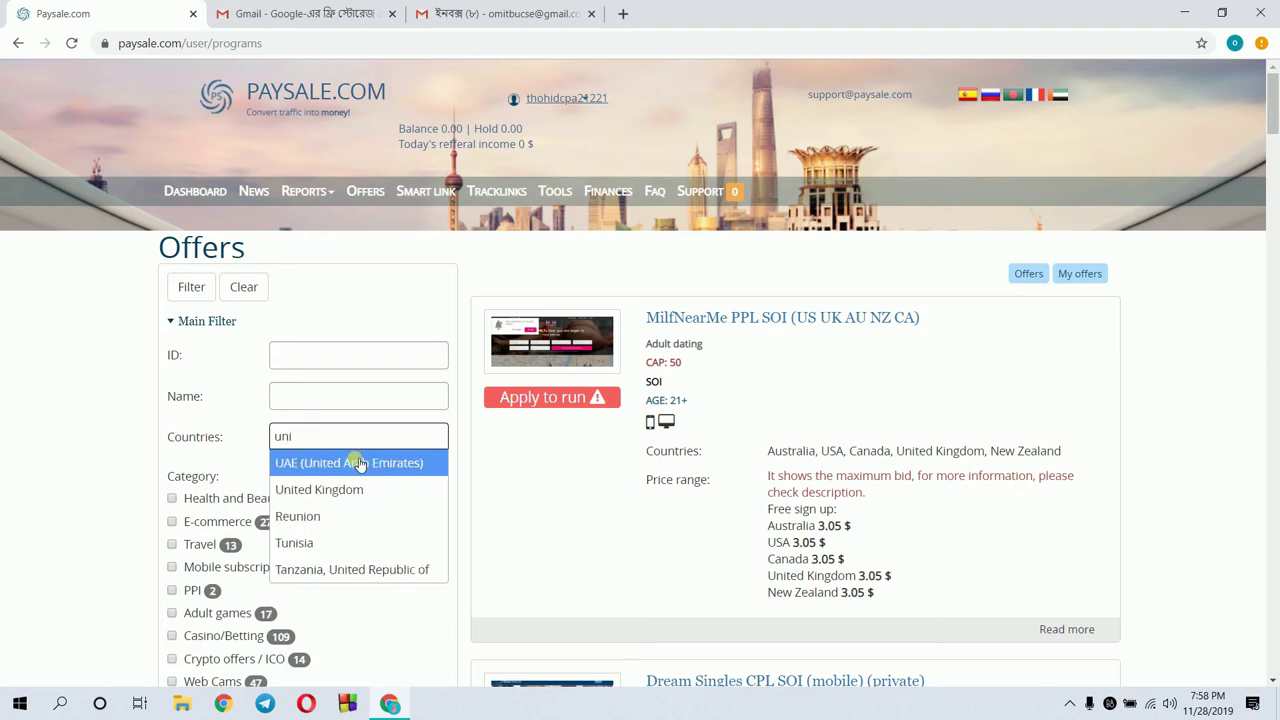